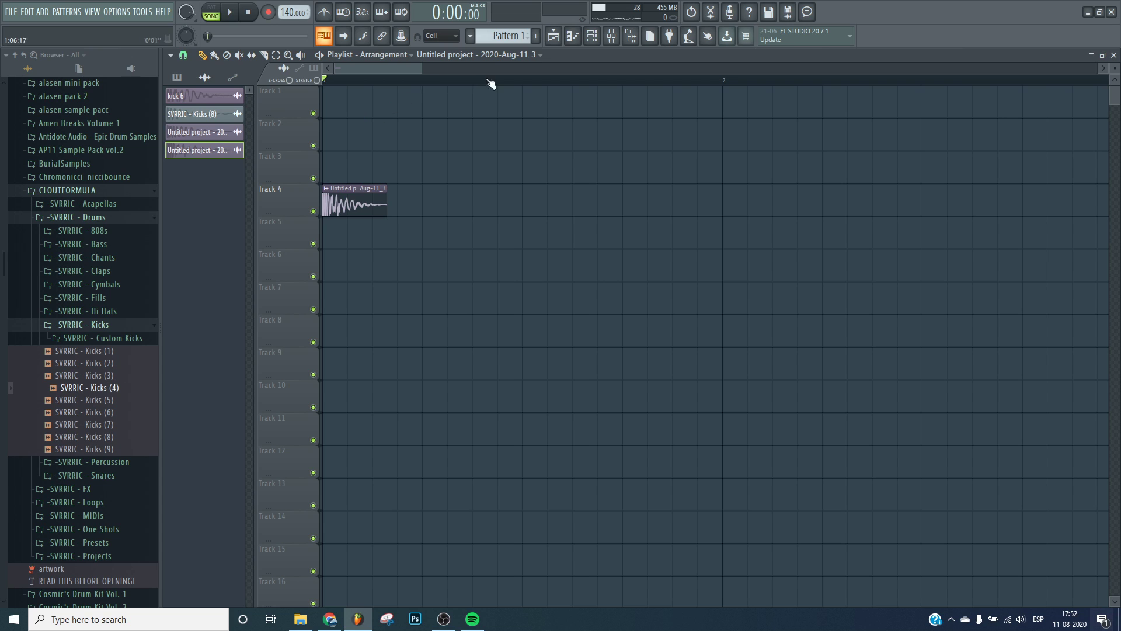
# Browse the sample library and audition the kicks in the trench kit kick folder.
pyautogui.click(67, 191)
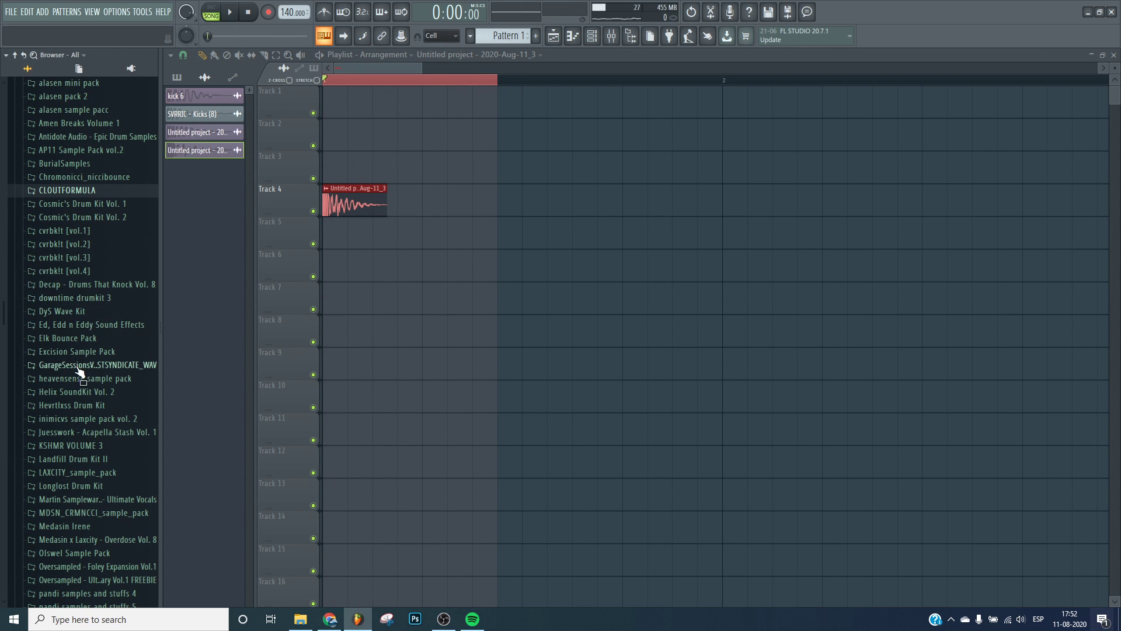
pyautogui.scroll(-15, 78, 350)
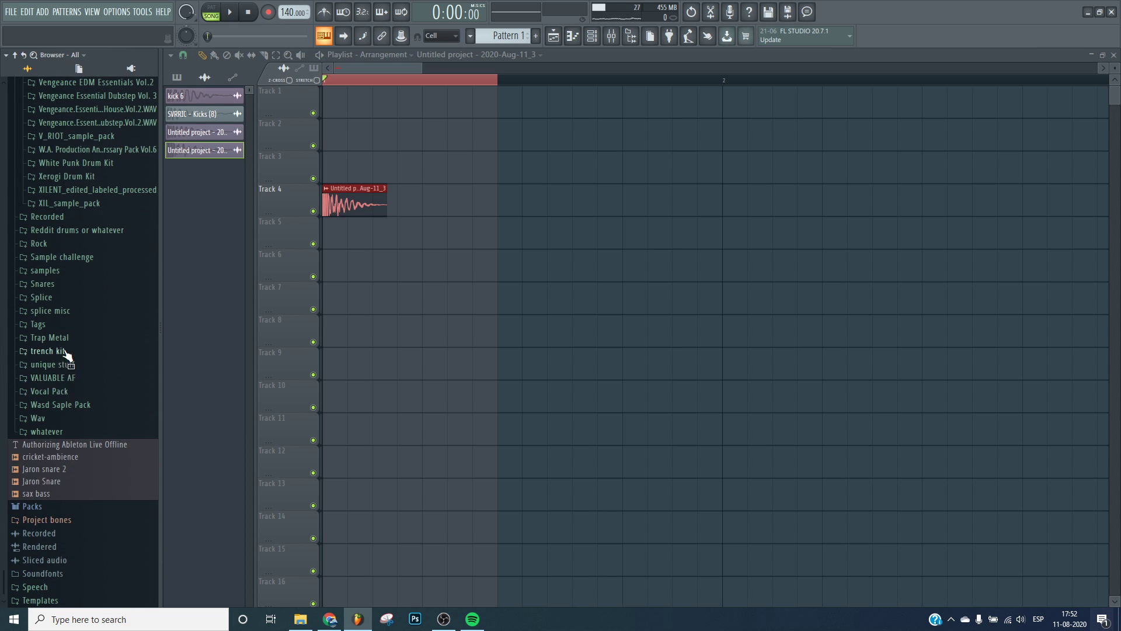
pyautogui.click(64, 352)
pyautogui.click(50, 409)
pyautogui.click(49, 329)
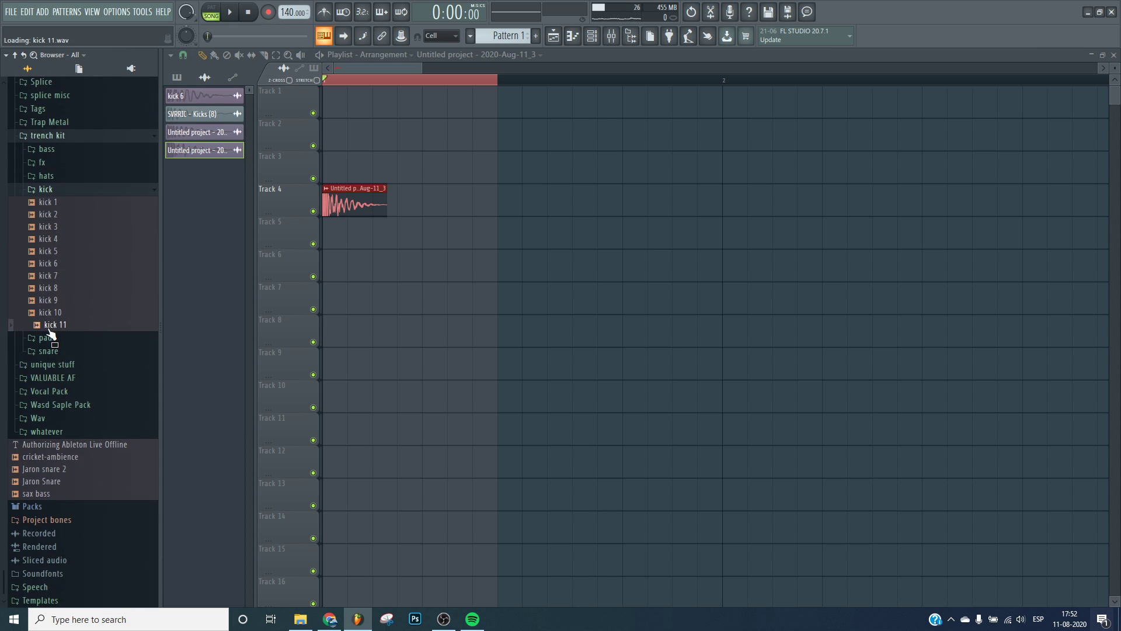
pyautogui.click(54, 313)
pyautogui.click(57, 301)
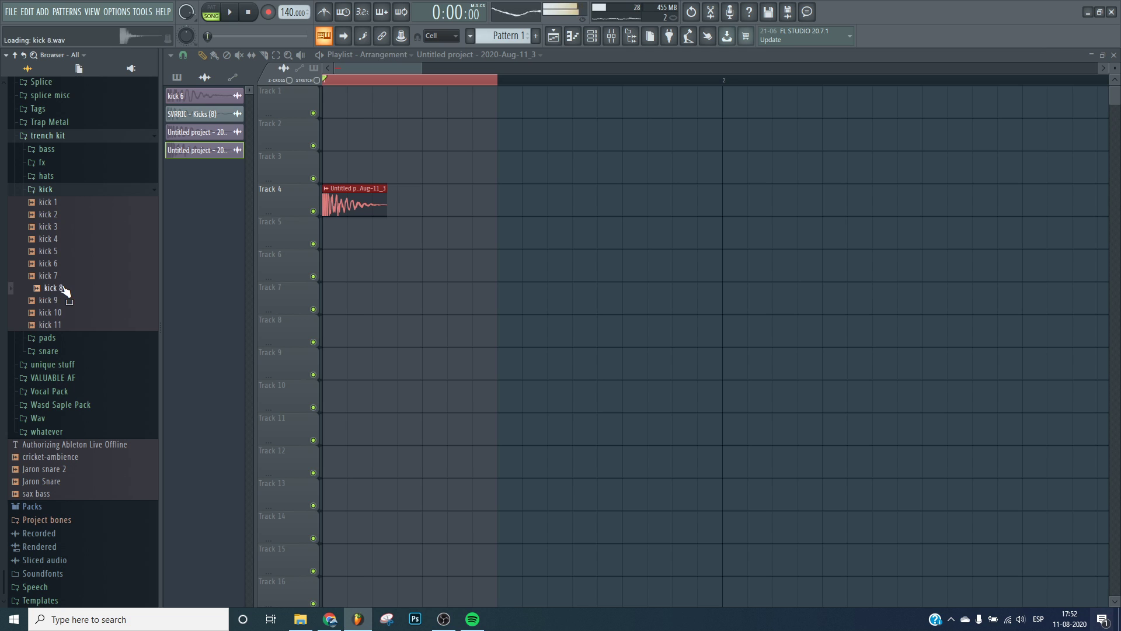
# Remove the existing kick clip from Track 4 of the playlist.
pyautogui.click(47, 188)
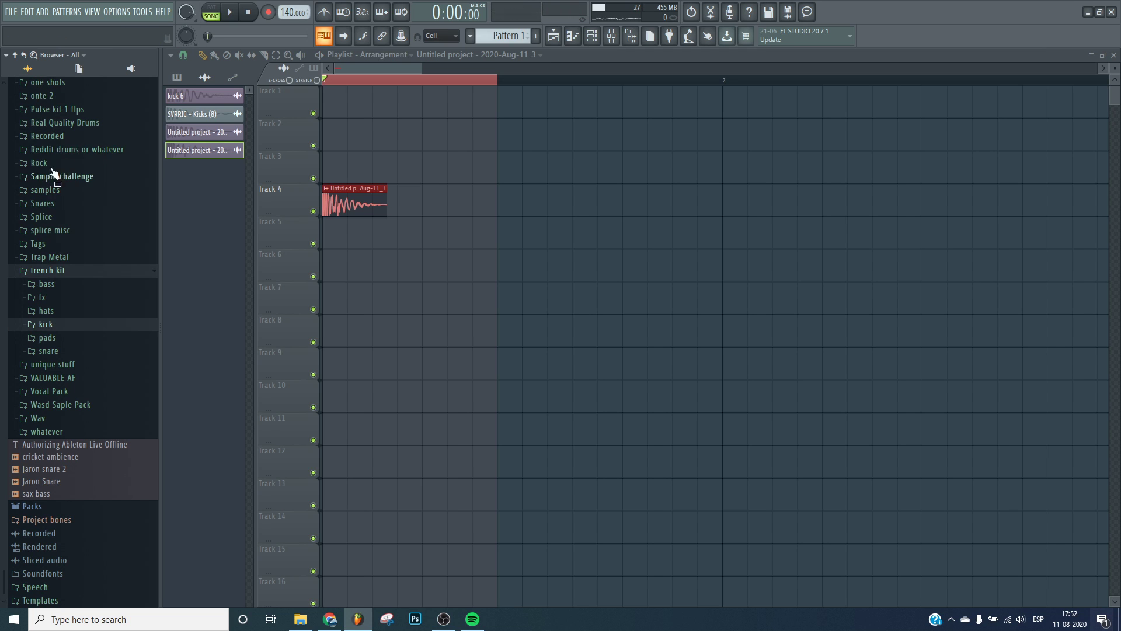
pyautogui.click(60, 281)
pyautogui.rightClick(349, 201)
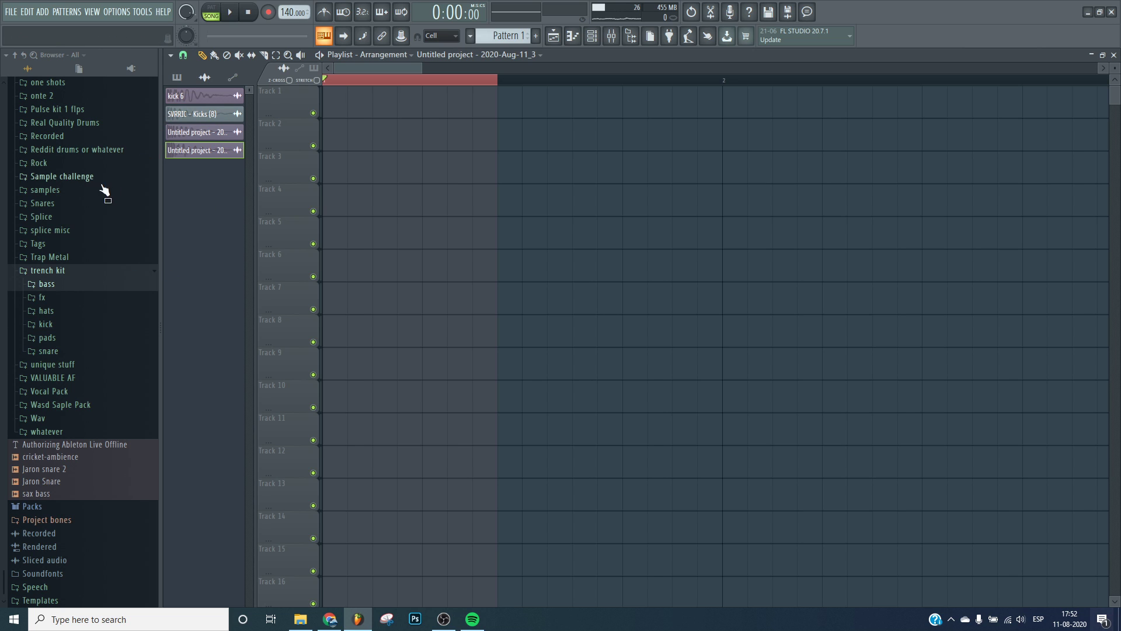
# Open the Kicks folder inside Real Quality Drums > Chromonicci_niccibounce > Drums.
pyautogui.click(74, 123)
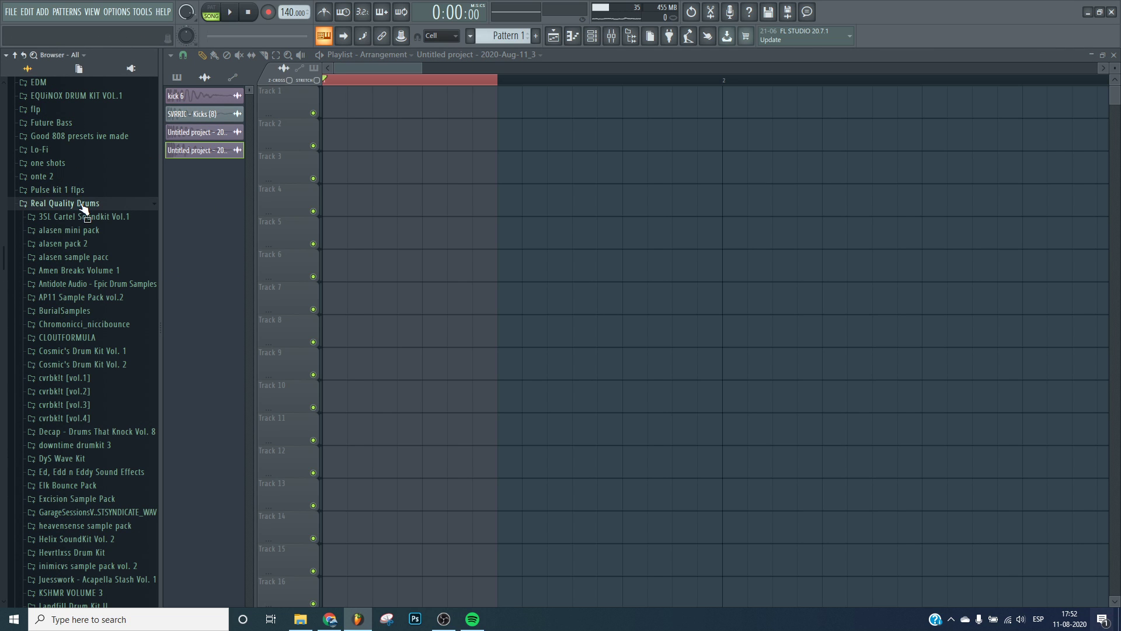
pyautogui.click(88, 324)
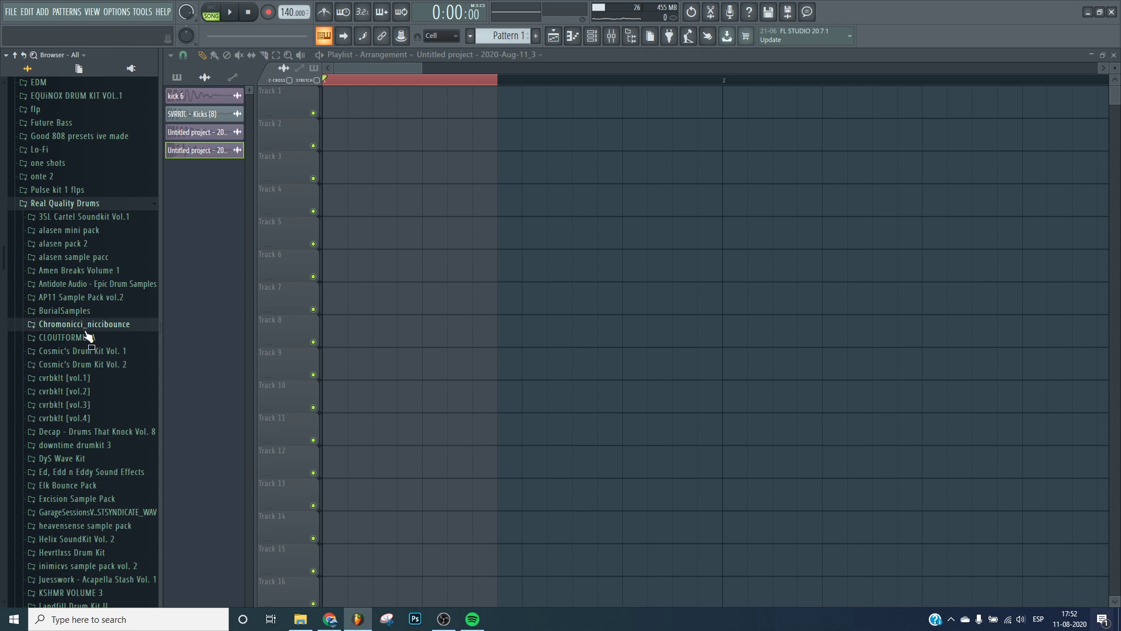
pyautogui.click(58, 352)
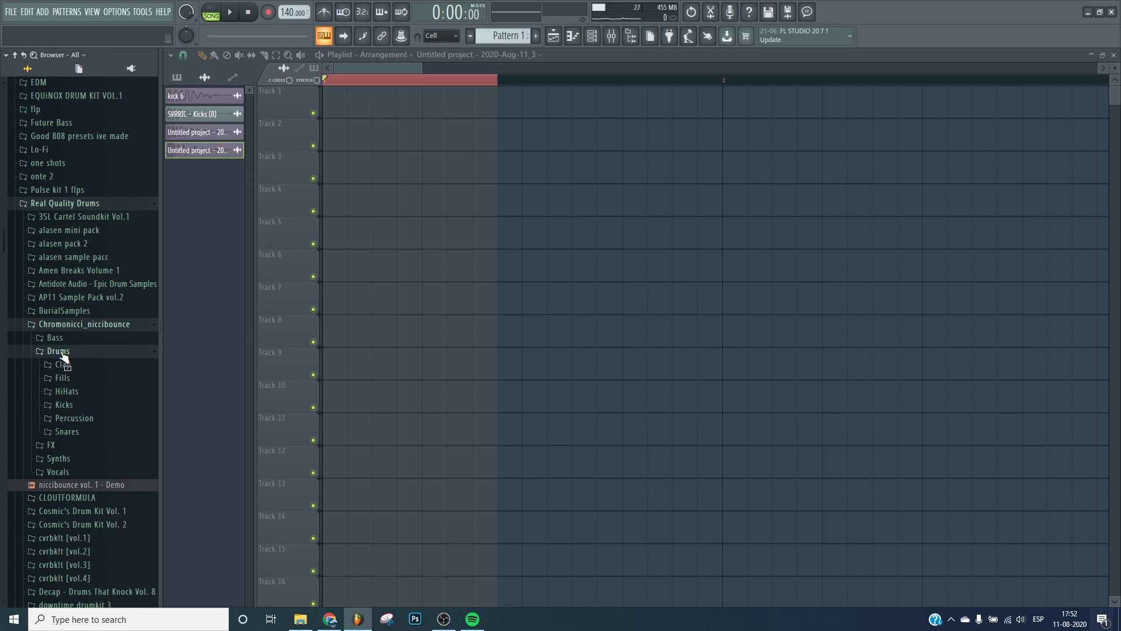
pyautogui.click(74, 404)
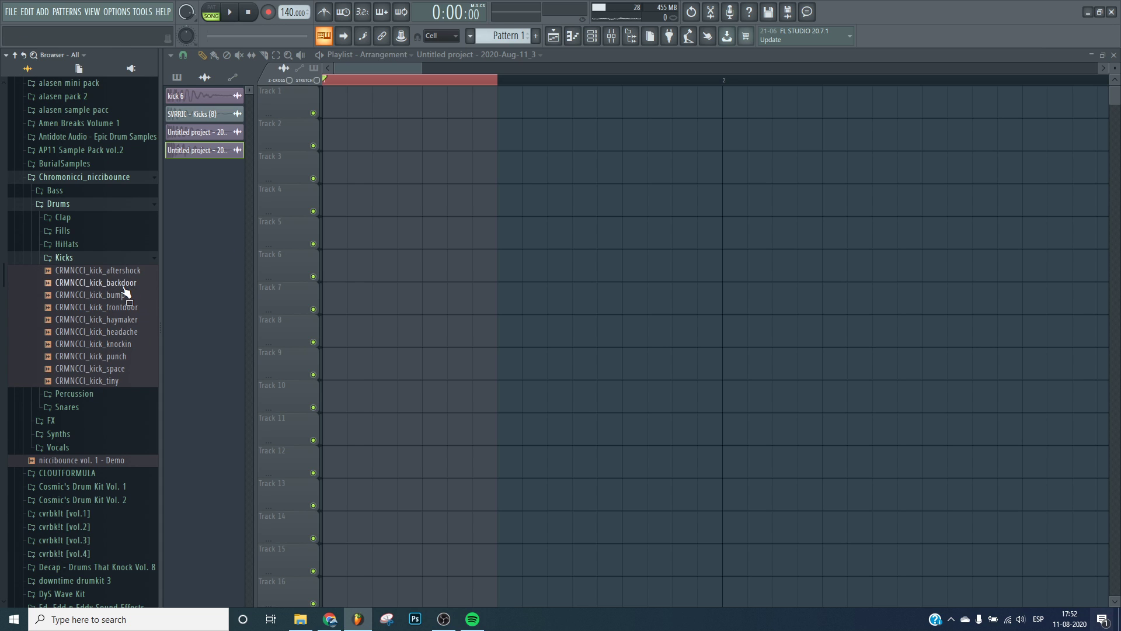
# Audition each CRMNCCI kick sample in the Chromonicci kicks folder.
pyautogui.click(123, 295)
pyautogui.click(123, 307)
pyautogui.click(125, 319)
pyautogui.click(123, 331)
pyautogui.click(111, 344)
pyautogui.click(102, 356)
pyautogui.click(90, 369)
pyautogui.click(78, 380)
pyautogui.click(83, 368)
pyautogui.click(82, 356)
pyautogui.click(96, 270)
pyautogui.click(98, 281)
pyautogui.click(90, 357)
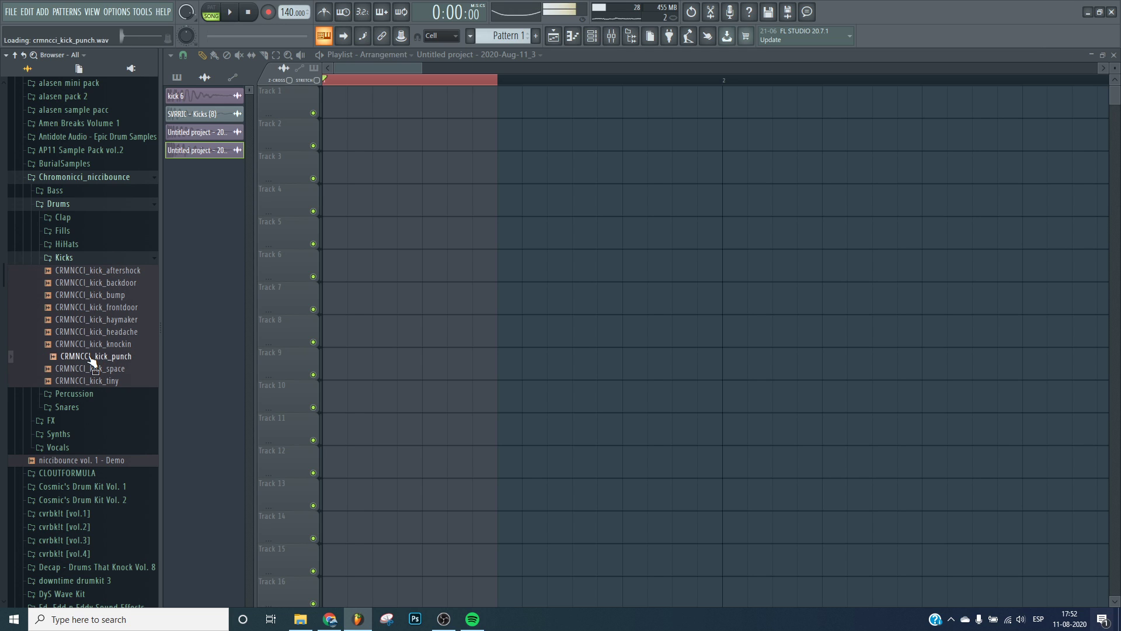
pyautogui.click(92, 344)
pyautogui.click(91, 333)
# Open the AP11 Sample Pack vol.2 Kick folder and audition its kick samples.
pyautogui.click(46, 164)
pyautogui.click(94, 147)
pyautogui.click(68, 231)
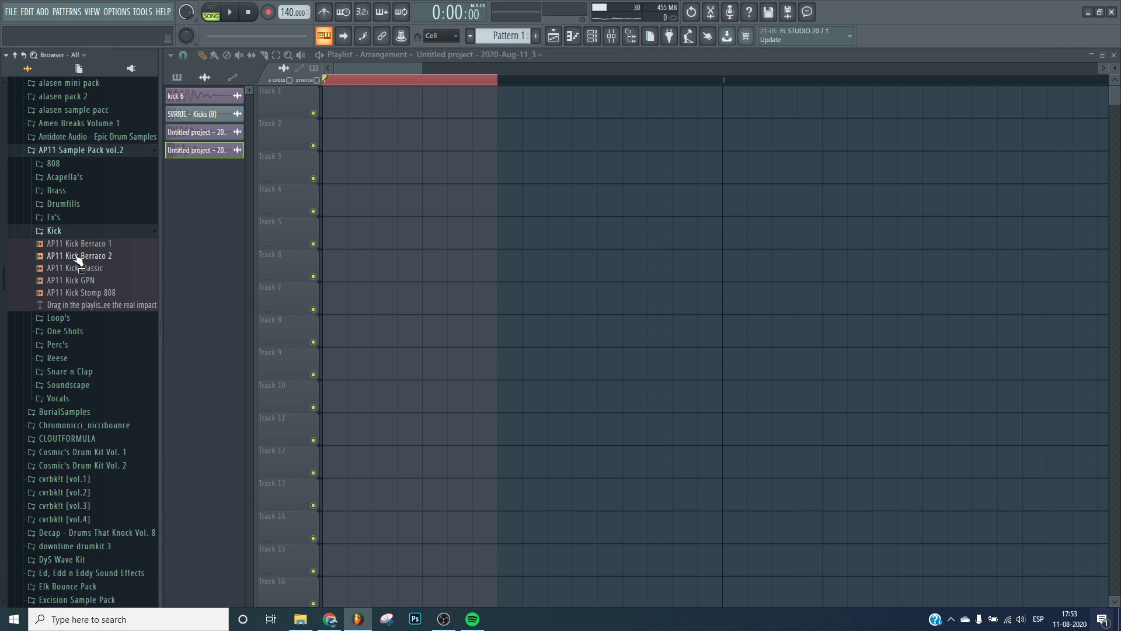
pyautogui.click(76, 245)
pyautogui.click(75, 257)
pyautogui.click(77, 269)
pyautogui.click(74, 281)
pyautogui.click(66, 293)
# Open the Longlost Drum Kit kicks folder and audition the longlost kick samples.
pyautogui.click(71, 150)
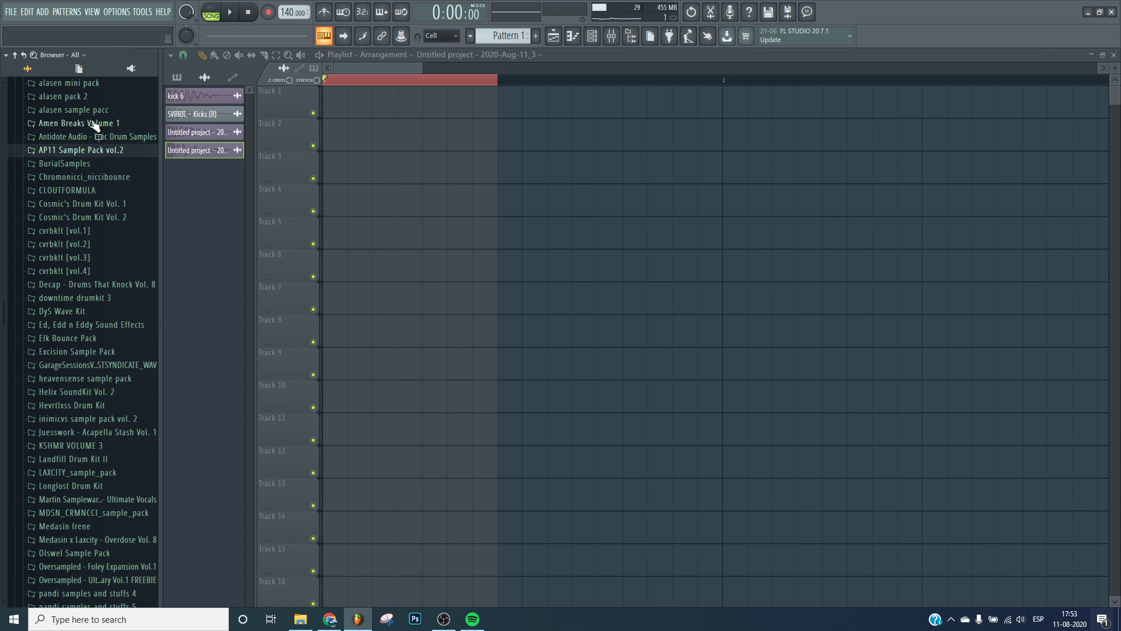
pyautogui.scroll(-4, 69, 357)
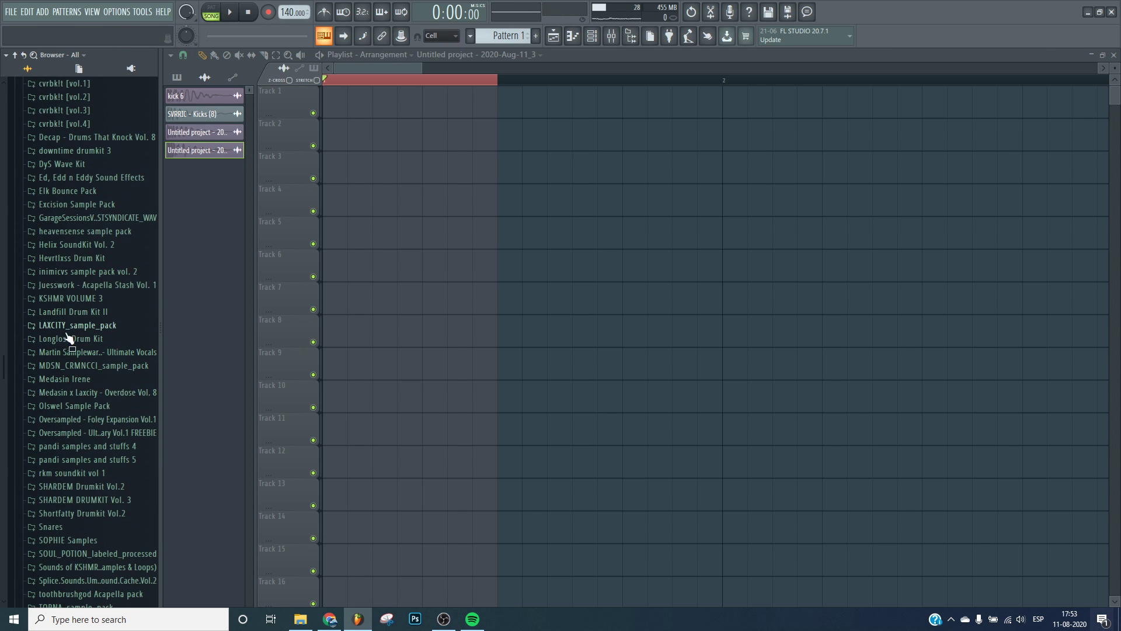
pyautogui.click(65, 340)
pyautogui.click(70, 406)
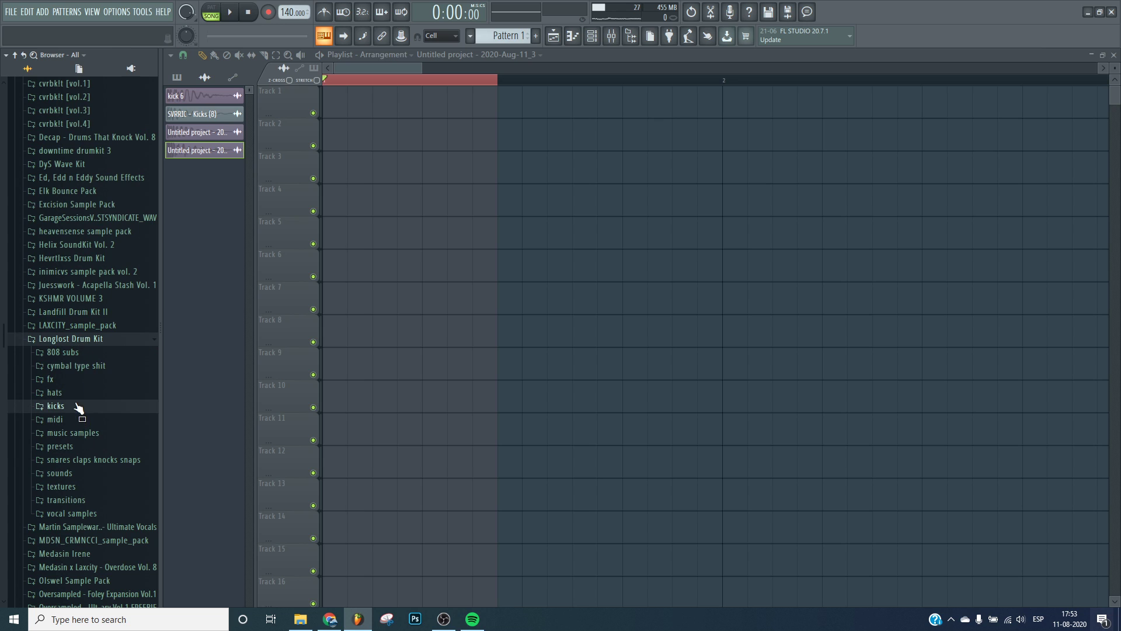
pyautogui.click(64, 420)
pyautogui.scroll(-2, 67, 414)
pyautogui.click(97, 397)
pyautogui.click(97, 421)
pyautogui.click(90, 469)
pyautogui.click(85, 494)
pyautogui.click(97, 519)
pyautogui.click(97, 520)
# Add longlost kick (14) to the playlist on Track 3.
pyautogui.moveTo(99, 524); pyautogui.dragTo(373, 166)
pyautogui.scroll(3, 380, 111)
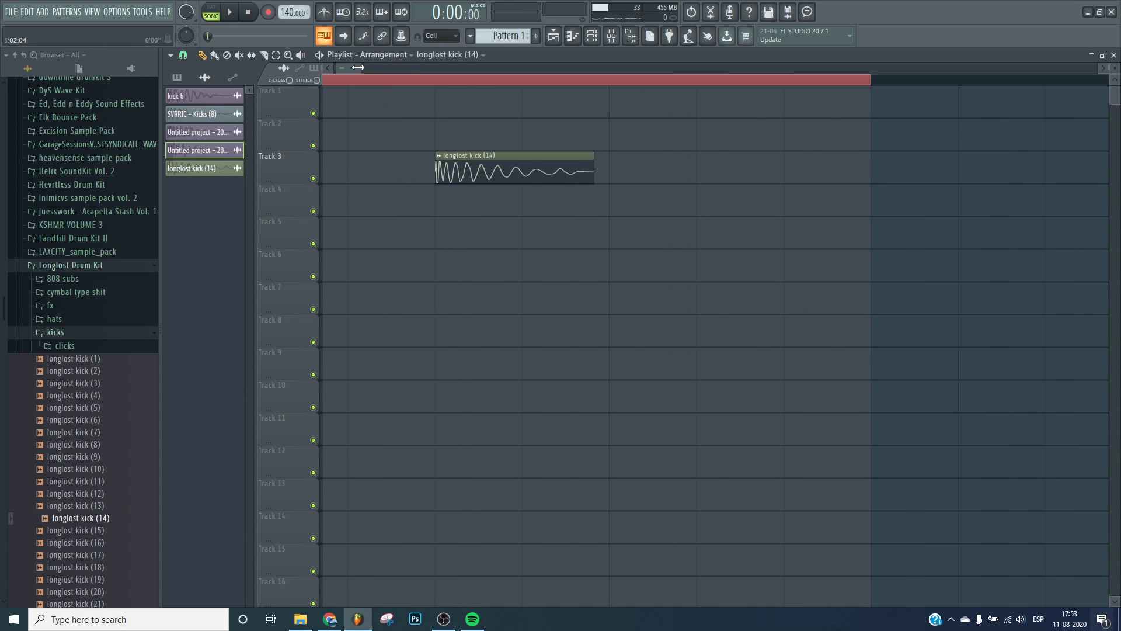
# Move the longlost kick clip to the start of Track 1.
pyautogui.moveTo(506, 170); pyautogui.dragTo(328, 112)
pyautogui.click(395, 130)
pyautogui.rightClick(395, 130)
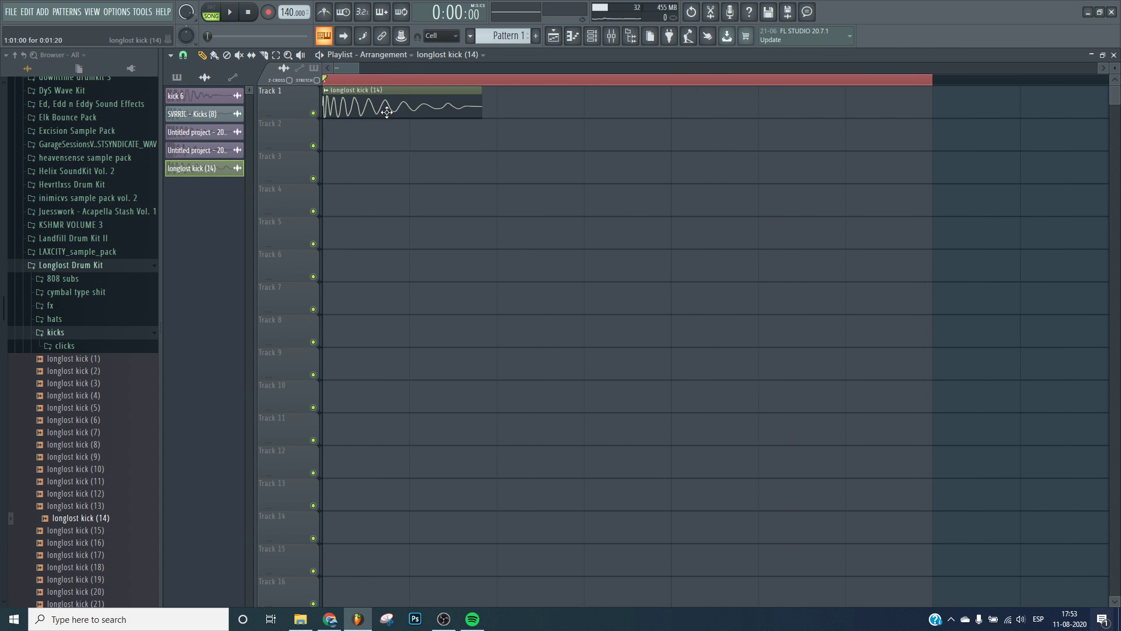
# Open the kick's channel settings and adjust the Pogo precomputed effect.
pyautogui.doubleClick(386, 109)
pyautogui.click(462, 310)
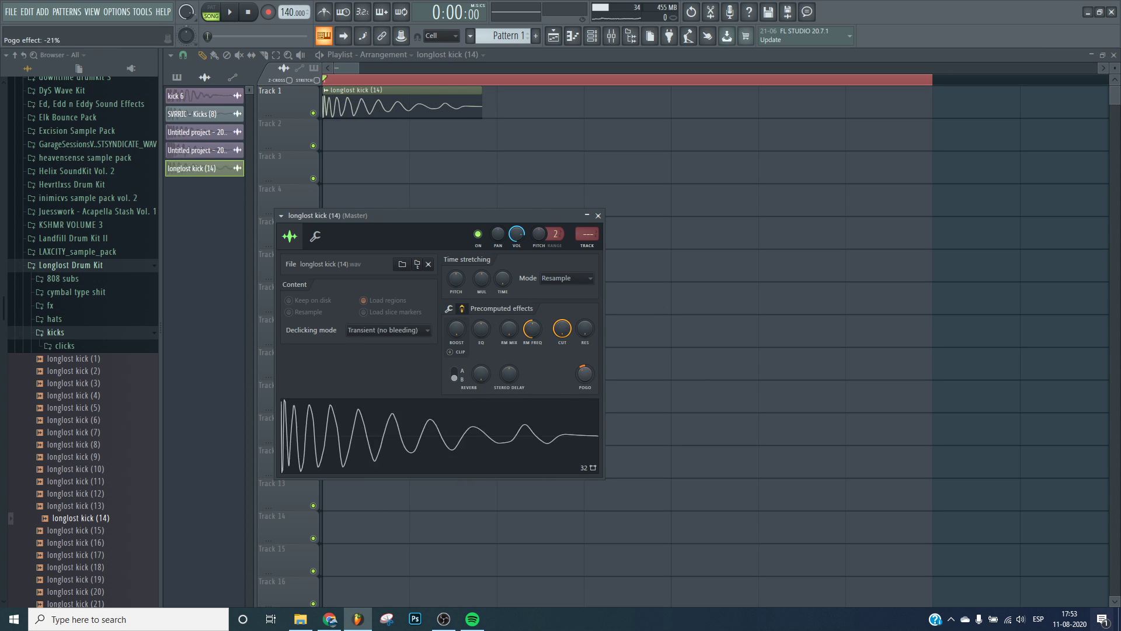
pyautogui.moveTo(586, 376)
pyautogui.mouseDown()
pyautogui.moveTo(586, 418)
pyautogui.moveTo(587, 333)
pyautogui.moveTo(587, 378)
pyautogui.mouseUp()
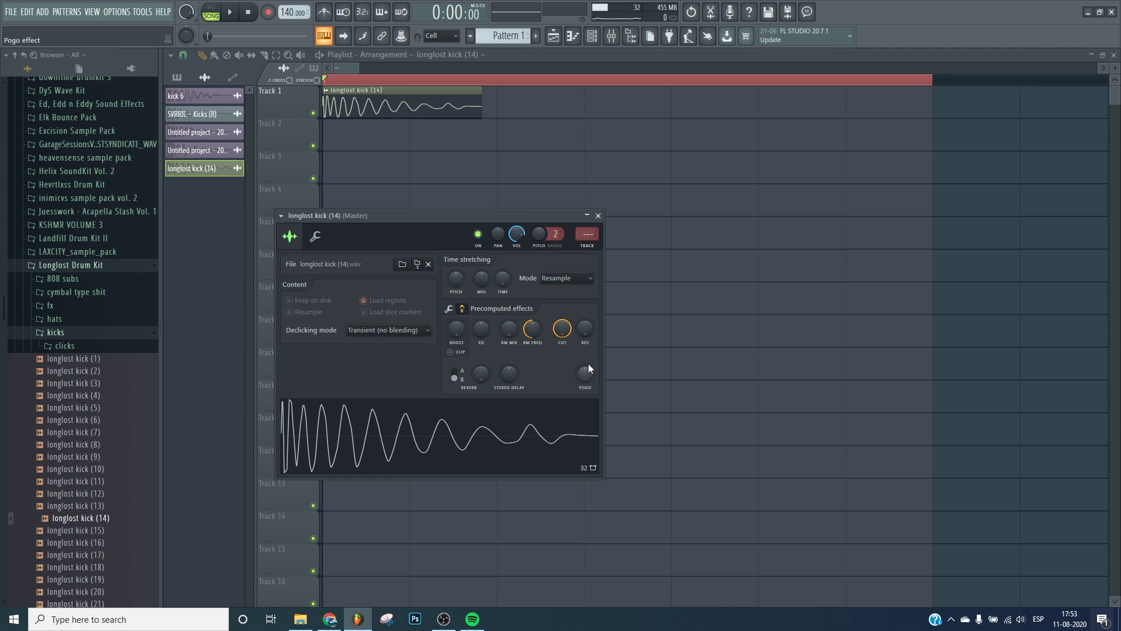
pyautogui.moveTo(586, 373)
pyautogui.mouseDown()
pyautogui.moveTo(578, 401)
pyautogui.moveTo(585, 361)
pyautogui.moveTo(585, 374)
pyautogui.mouseUp()
pyautogui.moveTo(590, 375); pyautogui.dragTo(570, 447)
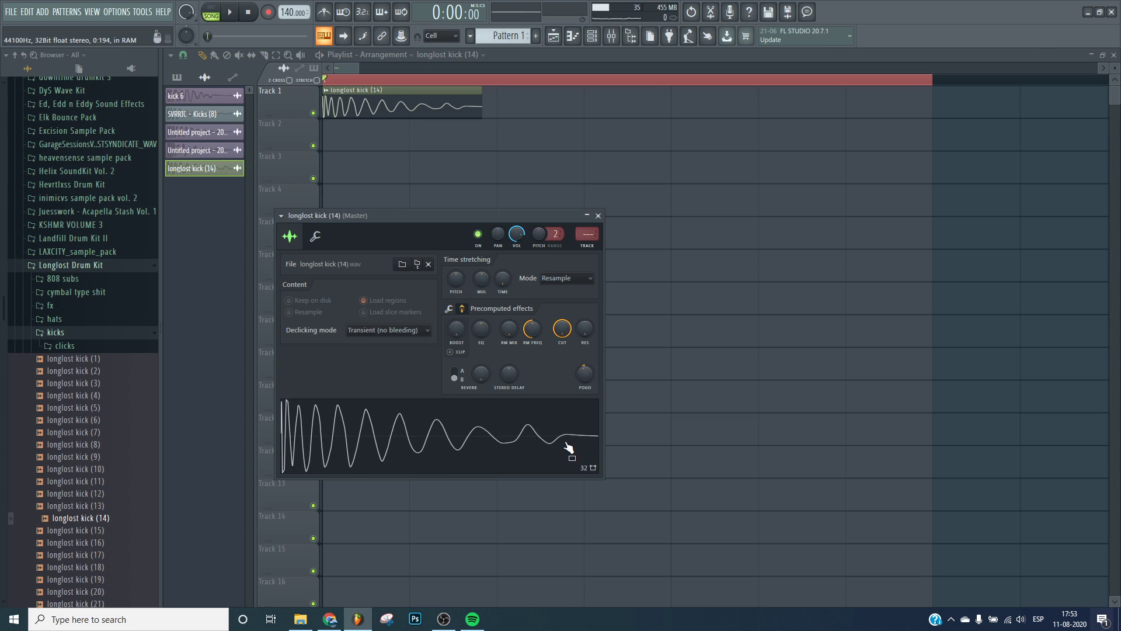
pyautogui.moveTo(585, 375)
pyautogui.mouseDown()
pyautogui.moveTo(585, 361)
pyautogui.moveTo(585, 392)
pyautogui.mouseUp()
pyautogui.click(585, 407)
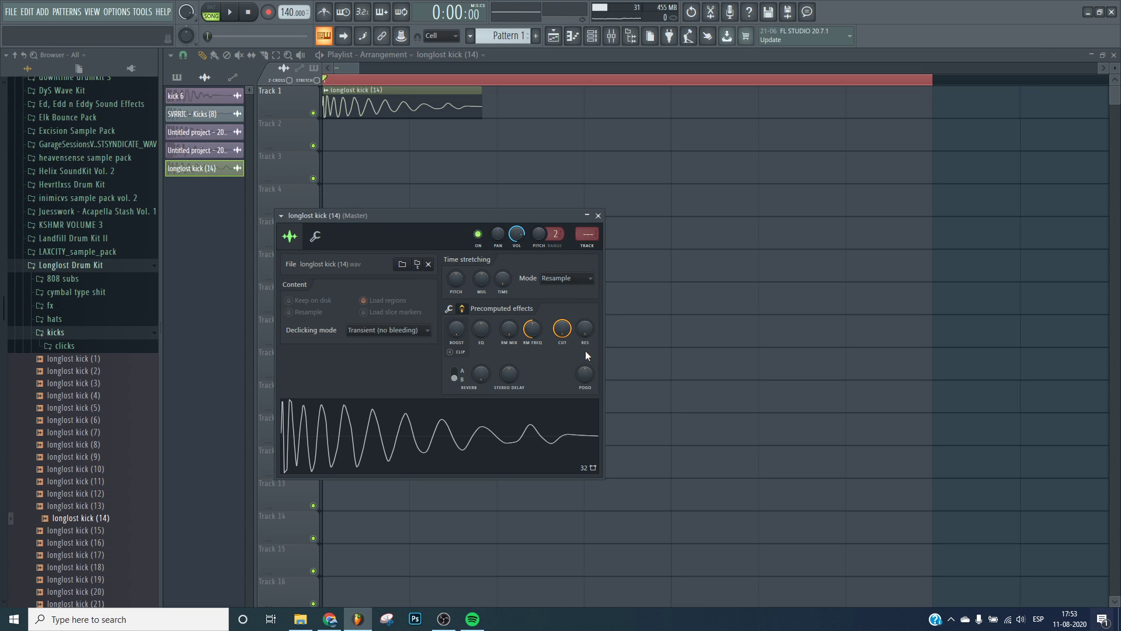
pyautogui.moveTo(589, 366); pyautogui.dragTo(588, 444)
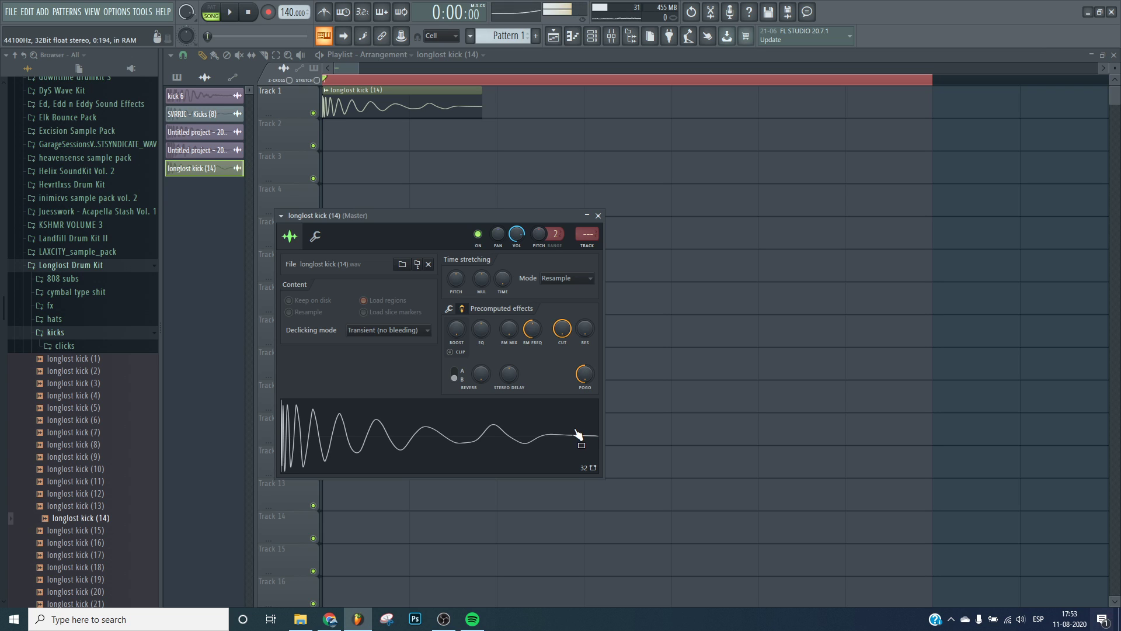
pyautogui.moveTo(585, 376)
pyautogui.mouseDown()
pyautogui.moveTo(584, 332)
pyautogui.moveTo(586, 373)
pyautogui.mouseUp()
pyautogui.click(581, 411)
pyautogui.click(573, 413)
# Enable Normalize and adjust the fade-out in the sample's precomputed effects.
pyautogui.click(449, 308)
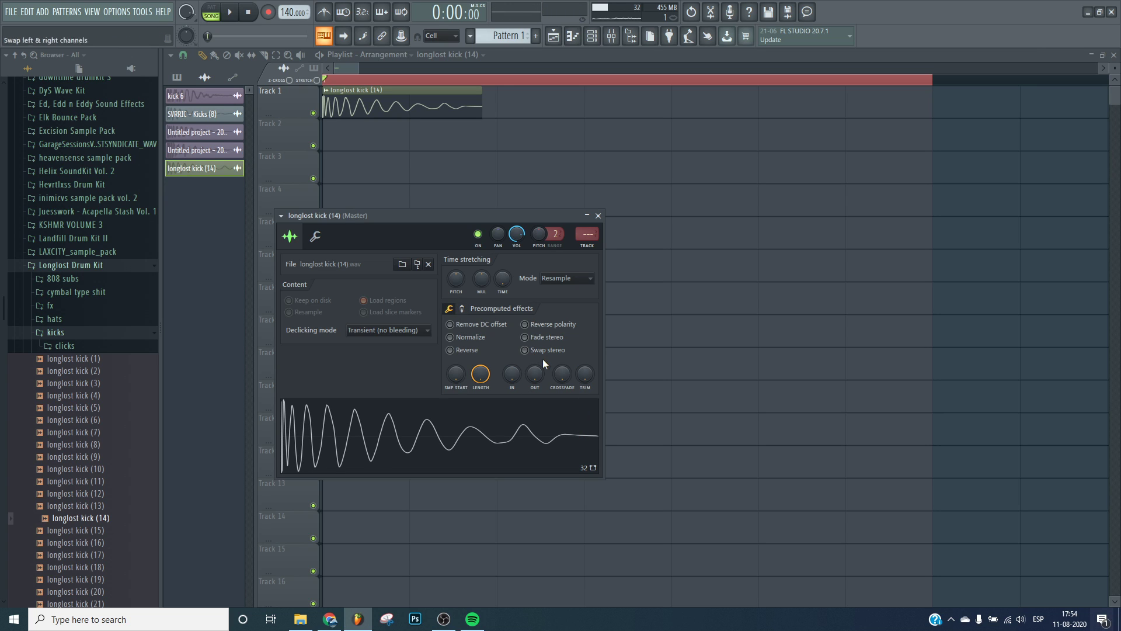
pyautogui.moveTo(534, 373); pyautogui.dragTo(534, 366)
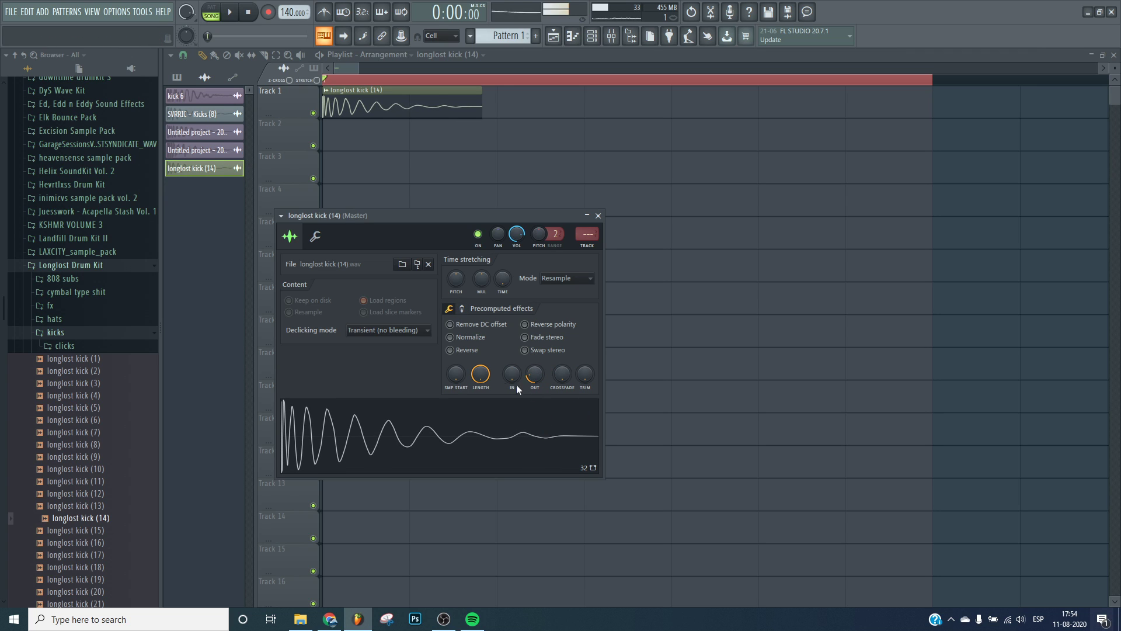
pyautogui.click(470, 338)
pyautogui.click(473, 414)
# Tweak the kick channel's volume and pitch knobs and preview the sample.
pyautogui.moveTo(516, 235); pyautogui.dragTo(516, 233)
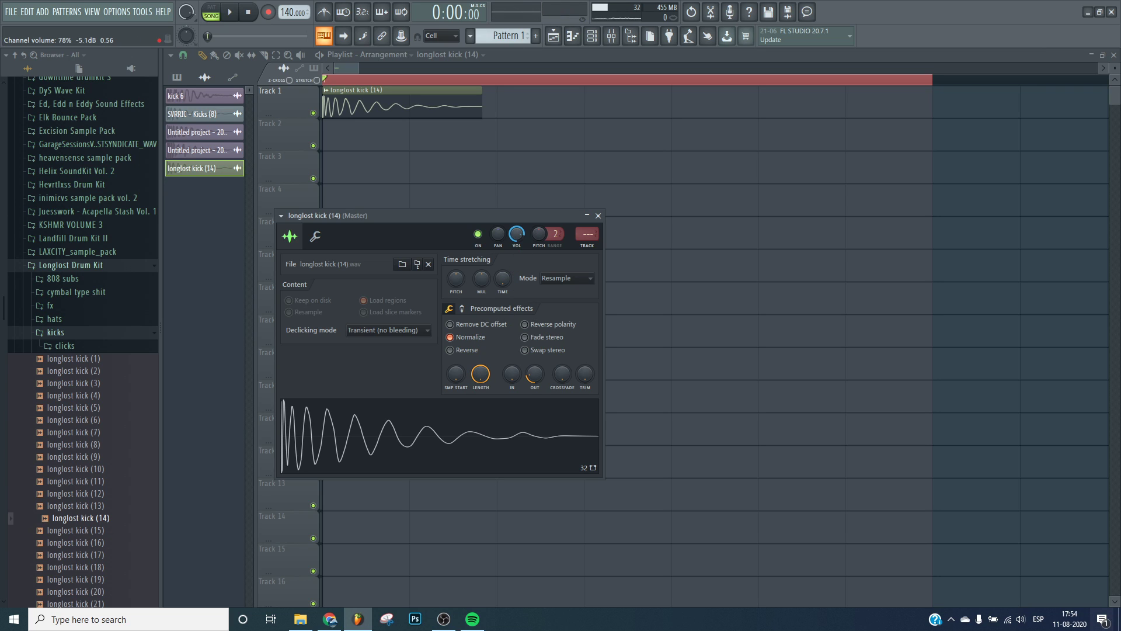
pyautogui.click(456, 452)
pyautogui.moveTo(456, 279)
pyautogui.mouseDown()
pyautogui.moveTo(461, 304)
pyautogui.moveTo(456, 275)
pyautogui.mouseUp()
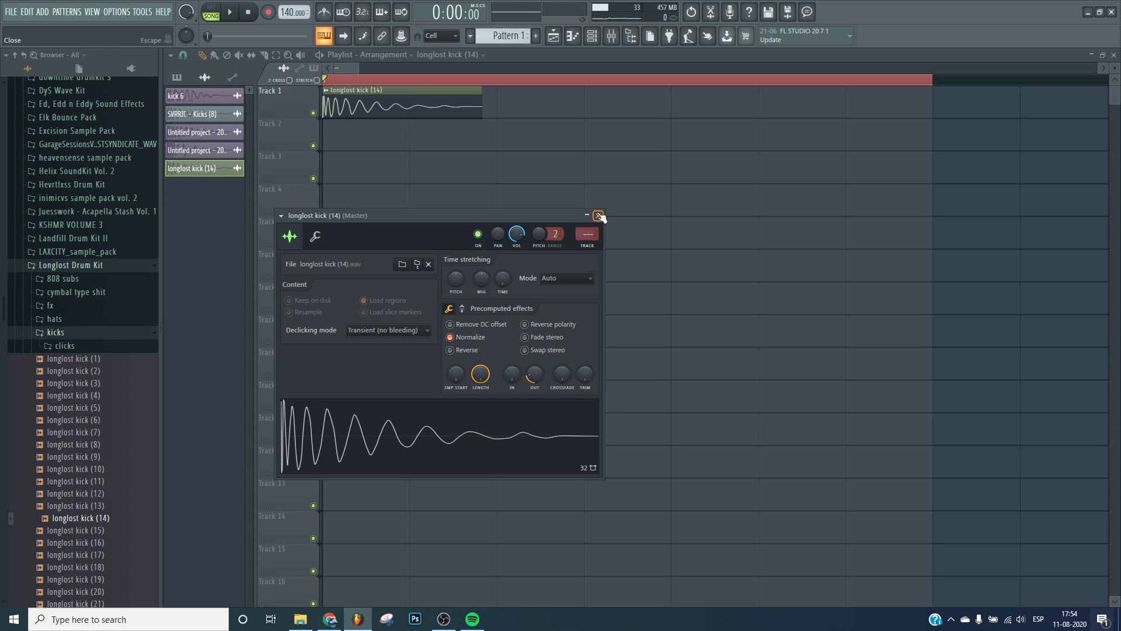
# Open the kick's mixer insert and load Decapitator into an effect slot.
pyautogui.click(587, 245)
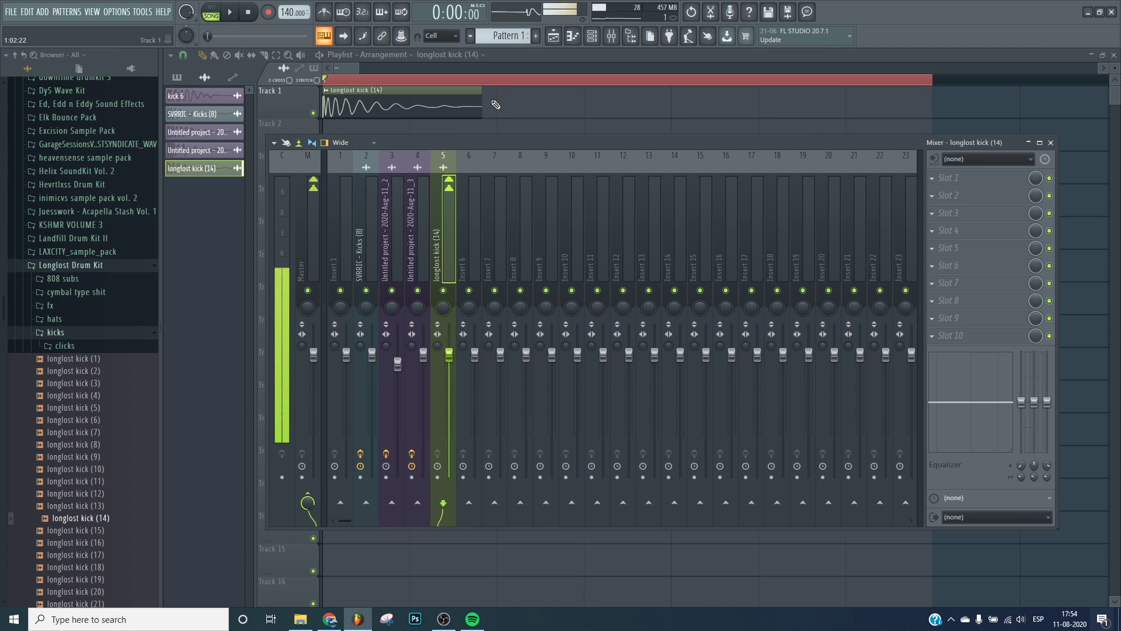
pyautogui.click(946, 234)
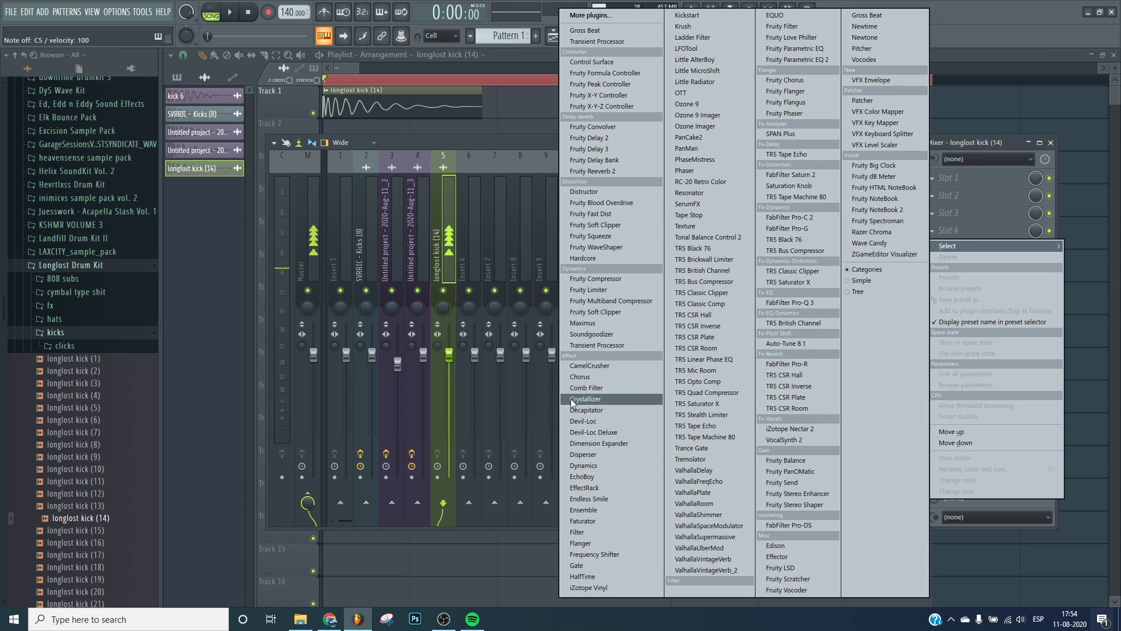
pyautogui.click(607, 410)
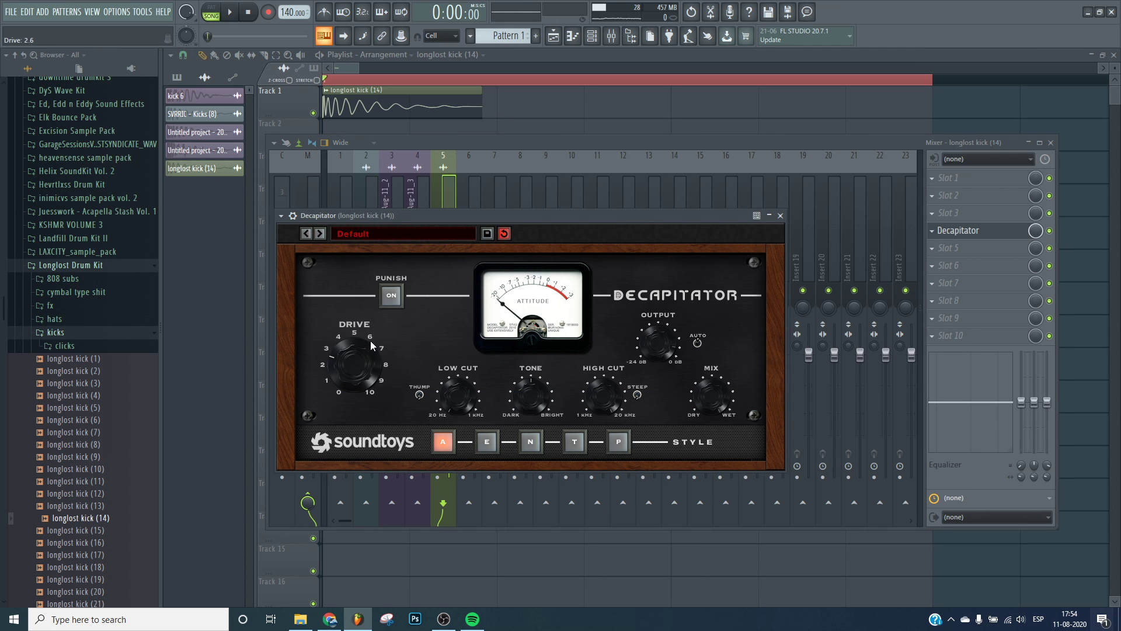
# Close the Decapitator window and play back the kick through the insert.
pyautogui.click(444, 198)
pyautogui.press('z')
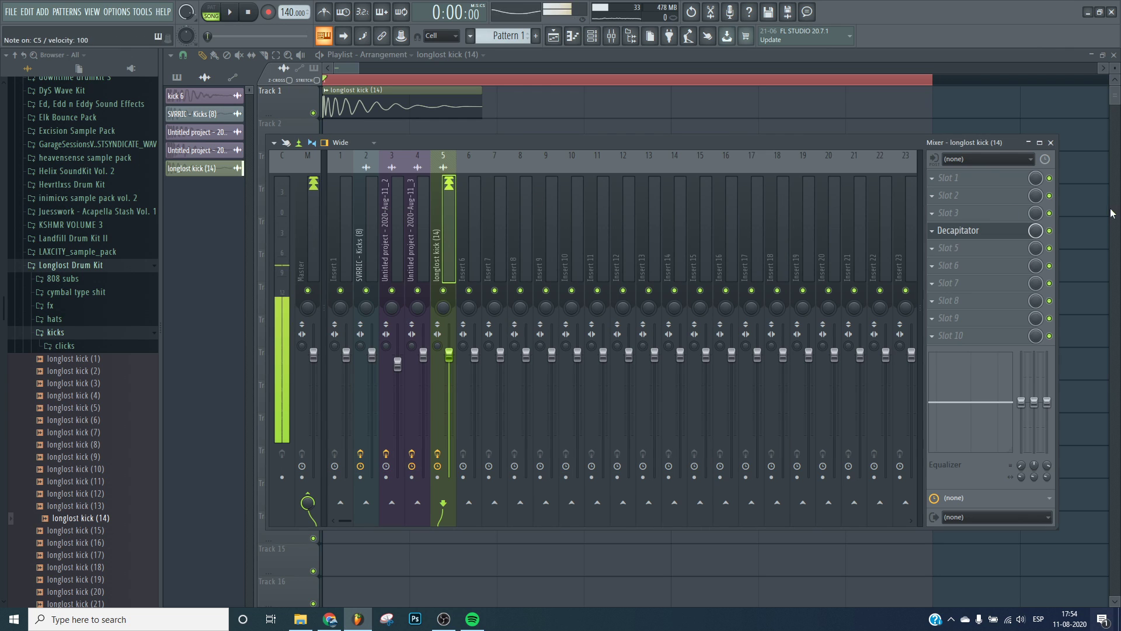
pyautogui.click(963, 231)
pyautogui.click(443, 190)
pyautogui.press('space')
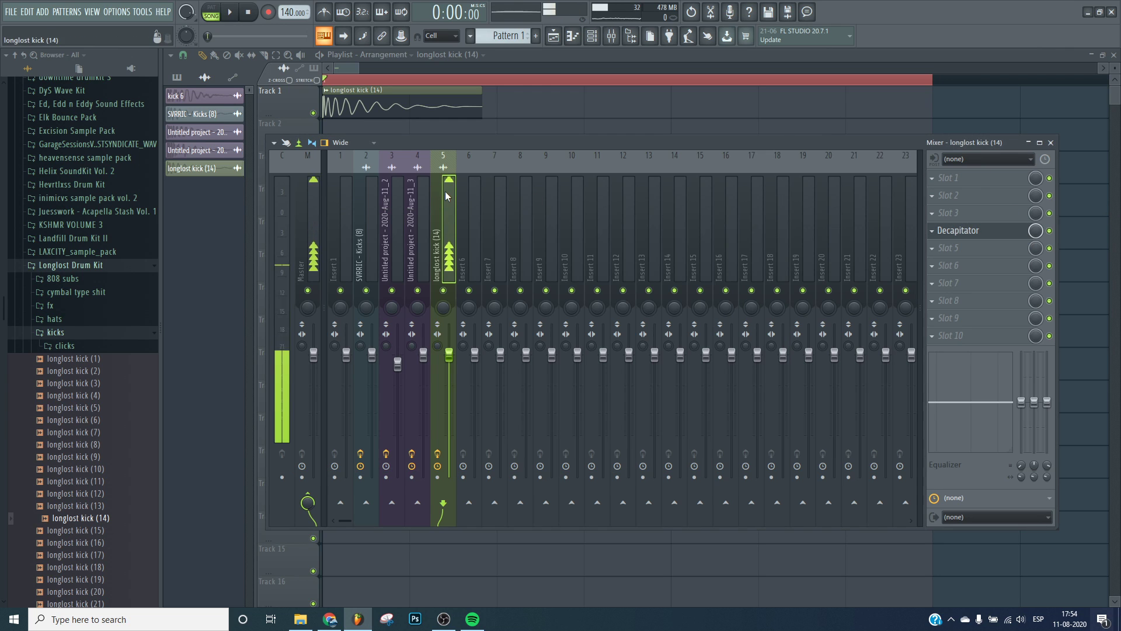
# Switch between the kick's channel settings and the mixer while playing back.
pyautogui.doubleClick(428, 104)
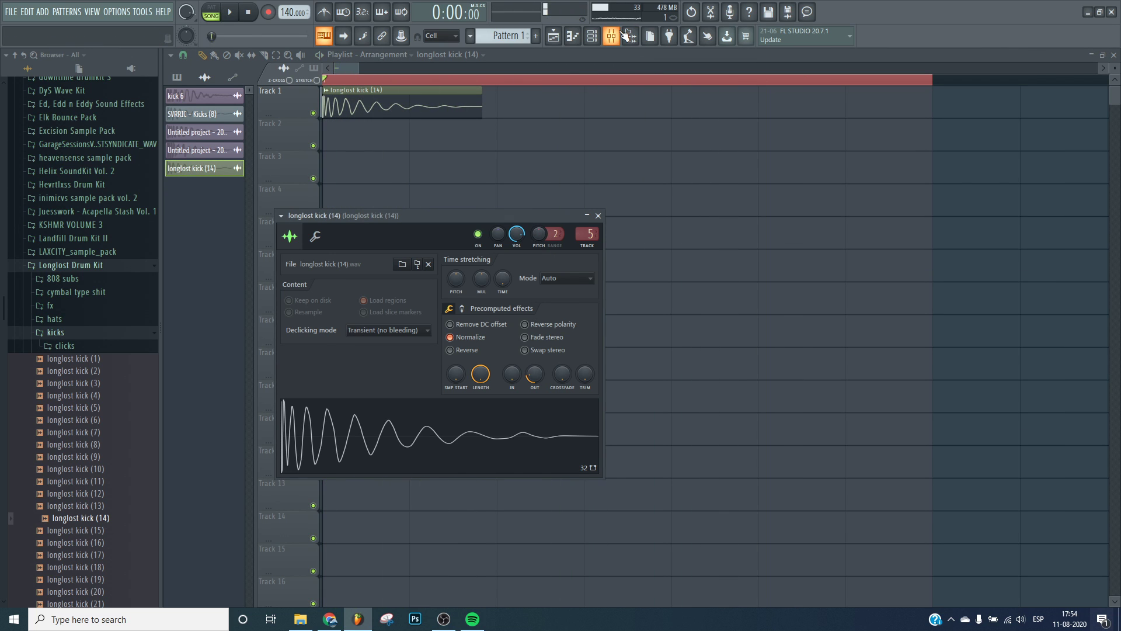
pyautogui.press('F9')
pyautogui.press('space')
pyautogui.press('F9')
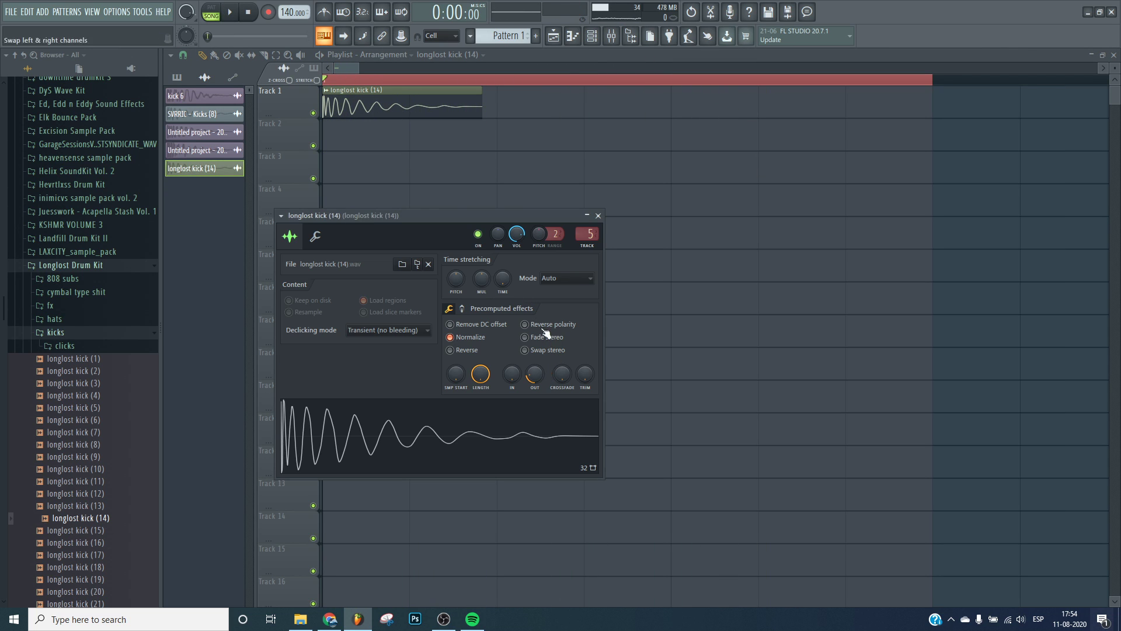
pyautogui.click(625, 37)
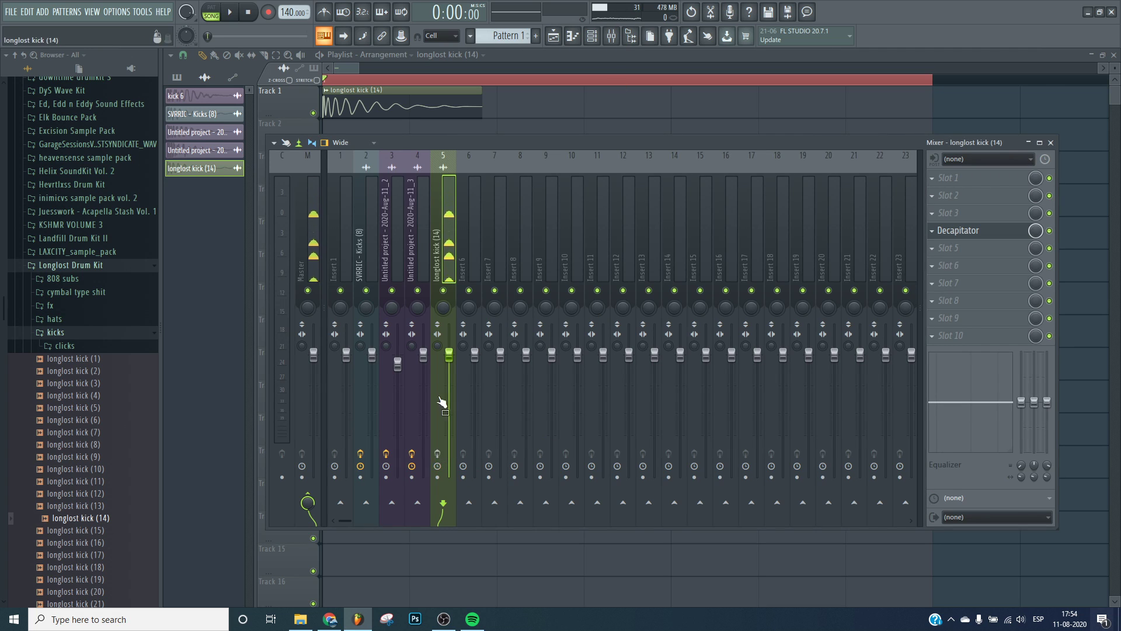
pyautogui.press('F9')
# Reset the Pogo precomputed effect and raise it again, playing the kick to compare.
pyautogui.click(462, 308)
pyautogui.rightClick(584, 379)
pyautogui.click(605, 387)
pyautogui.press('space')
pyautogui.press('space')
pyautogui.press('space')
pyautogui.press('space')
pyautogui.moveTo(580, 381); pyautogui.dragTo(580, 356)
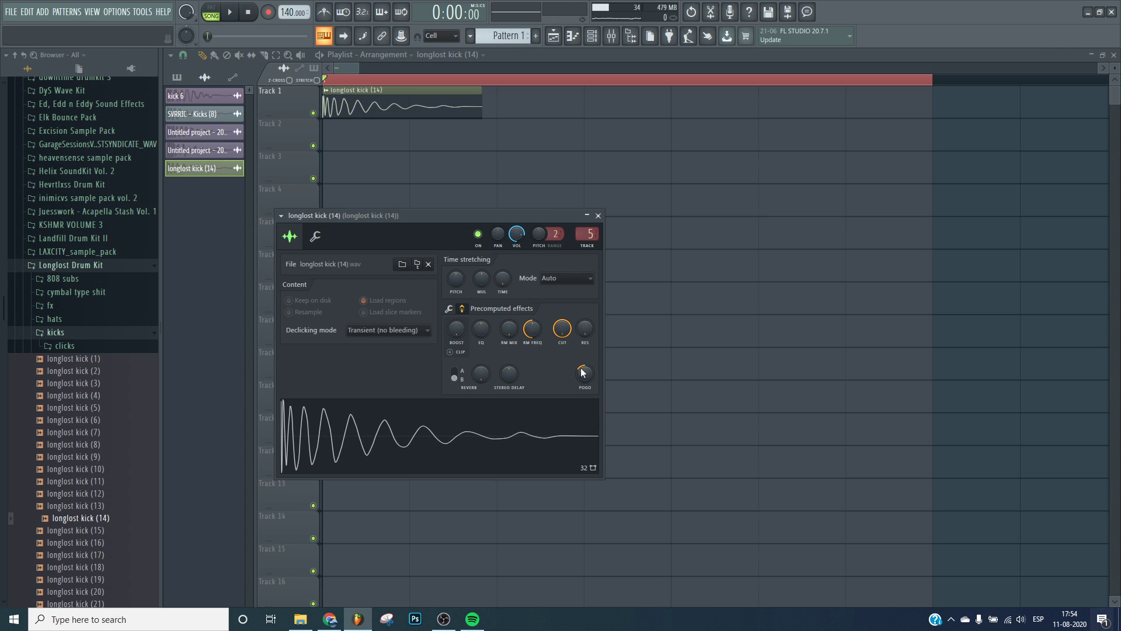
# Open the mixer and load TR5 Saturator X into the kick insert's sixth effect slot by searching "satur".
pyautogui.click(612, 36)
pyautogui.press('space')
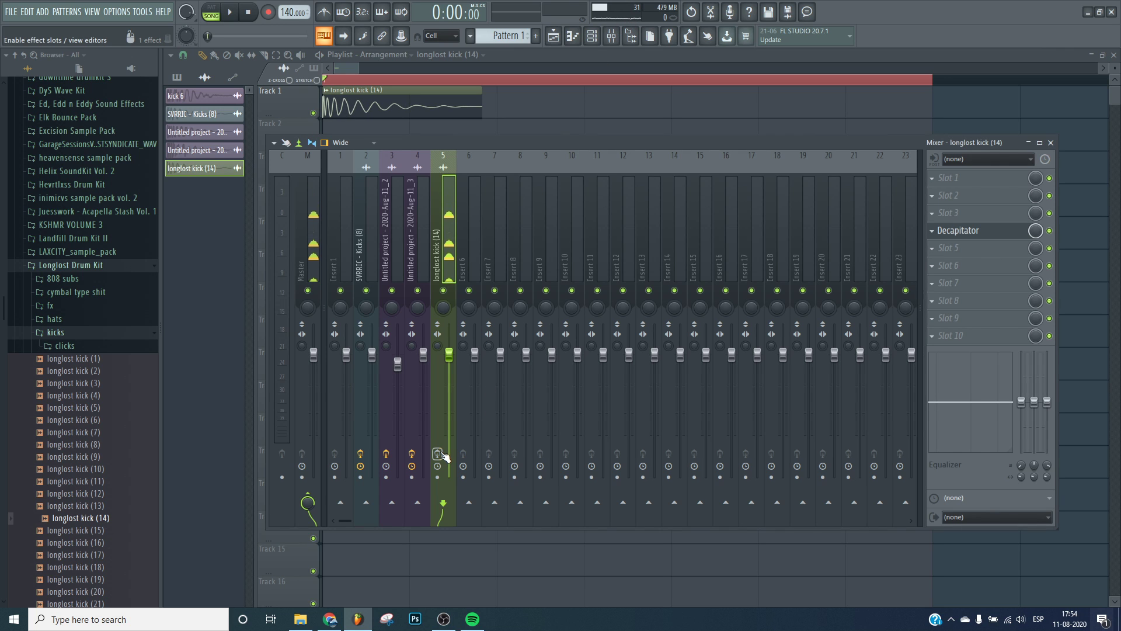
pyautogui.click(611, 35)
pyautogui.press('space')
pyautogui.click(611, 36)
pyautogui.click(963, 265)
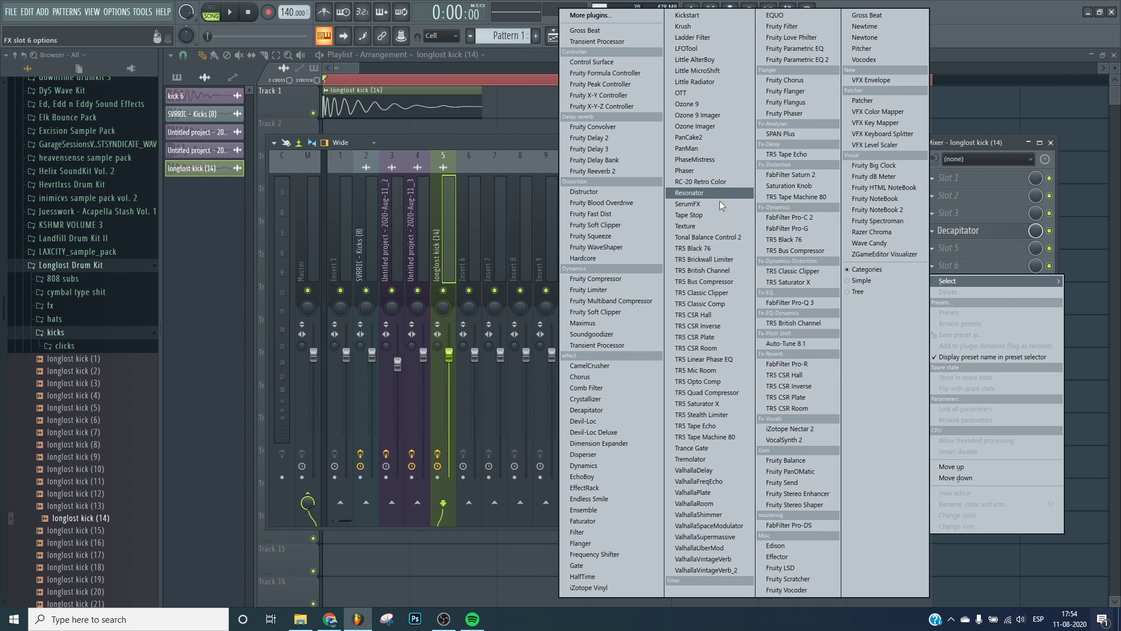
pyautogui.click(607, 20)
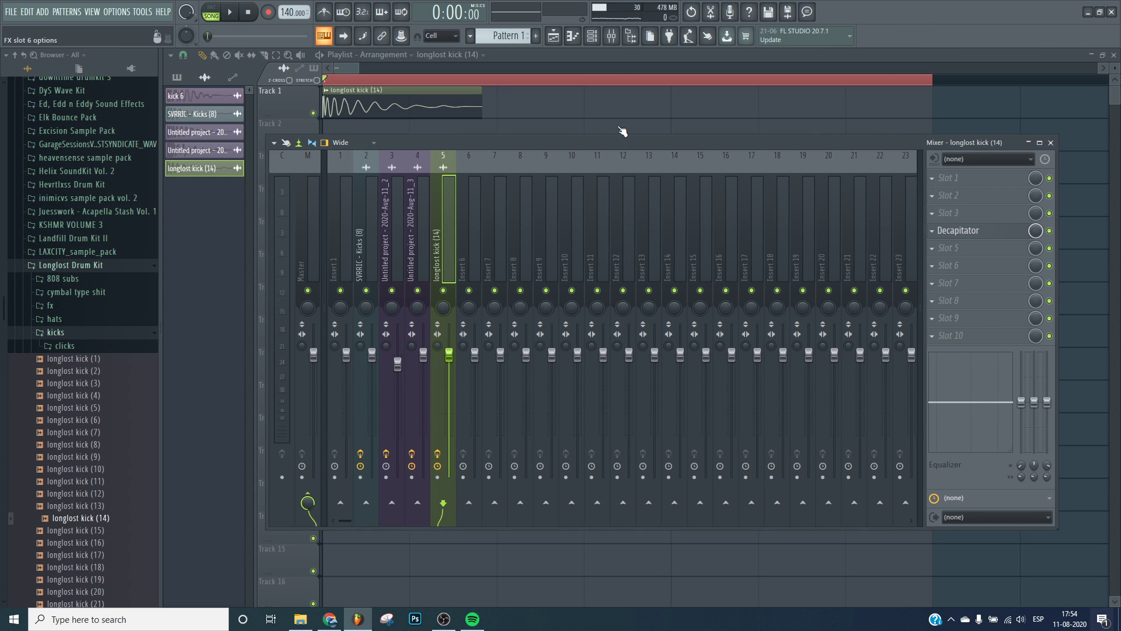
pyautogui.write('satur')
pyautogui.doubleClick(469, 87)
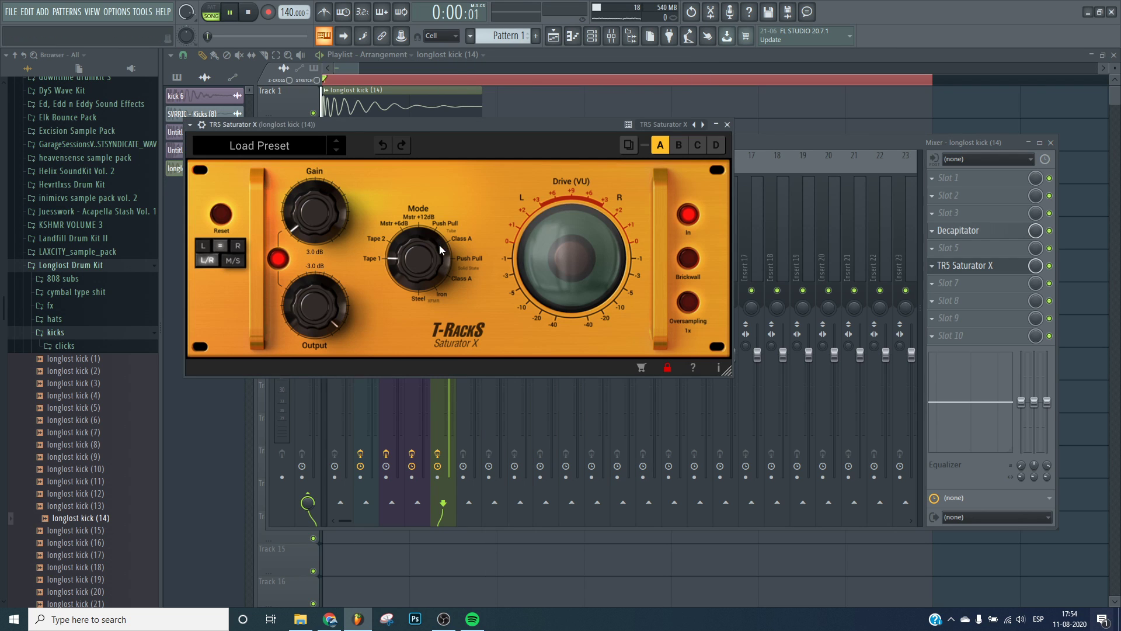
# Turn the Saturator X mode knob toward Mstr +12dB, play the kick, and close the plugin window.
pyautogui.moveTo(429, 246); pyautogui.dragTo(433, 229)
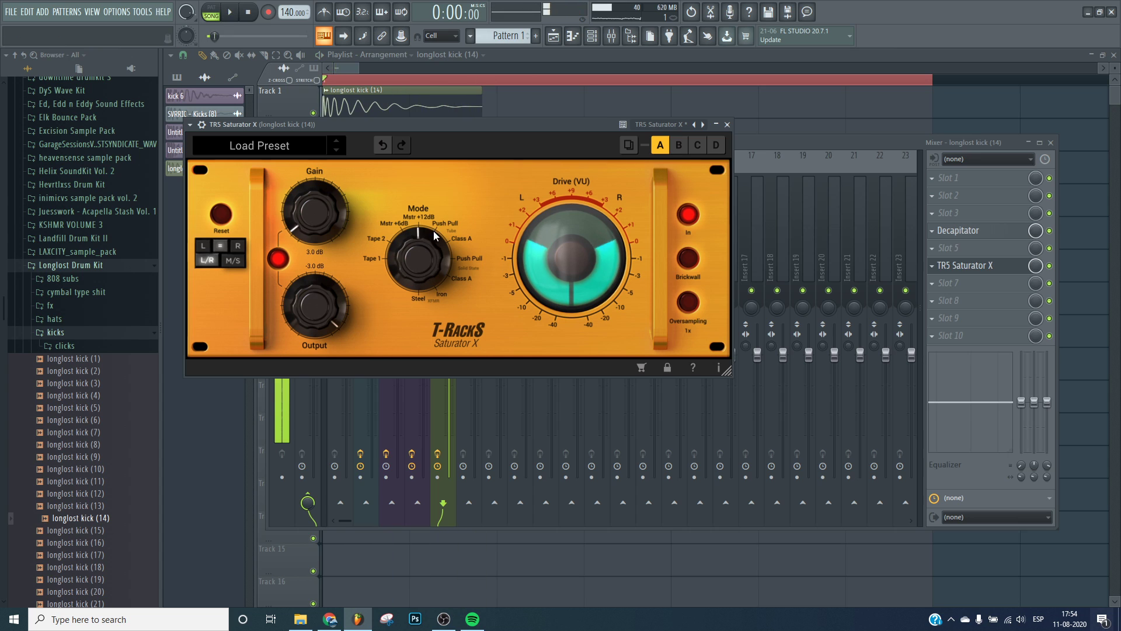
pyautogui.press('space')
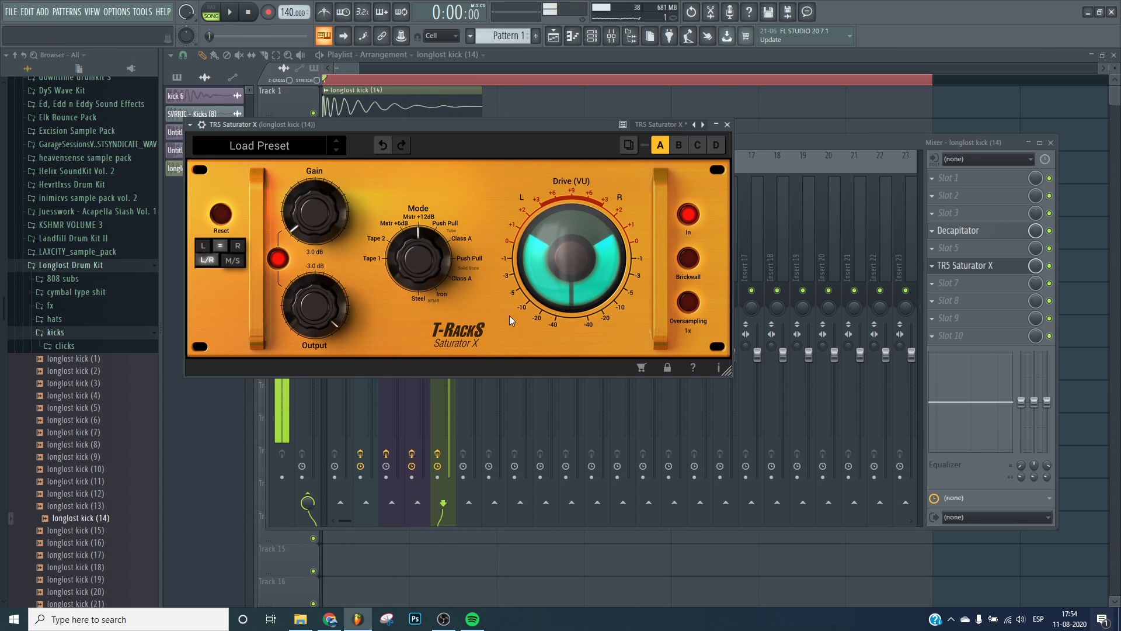
pyautogui.click(963, 265)
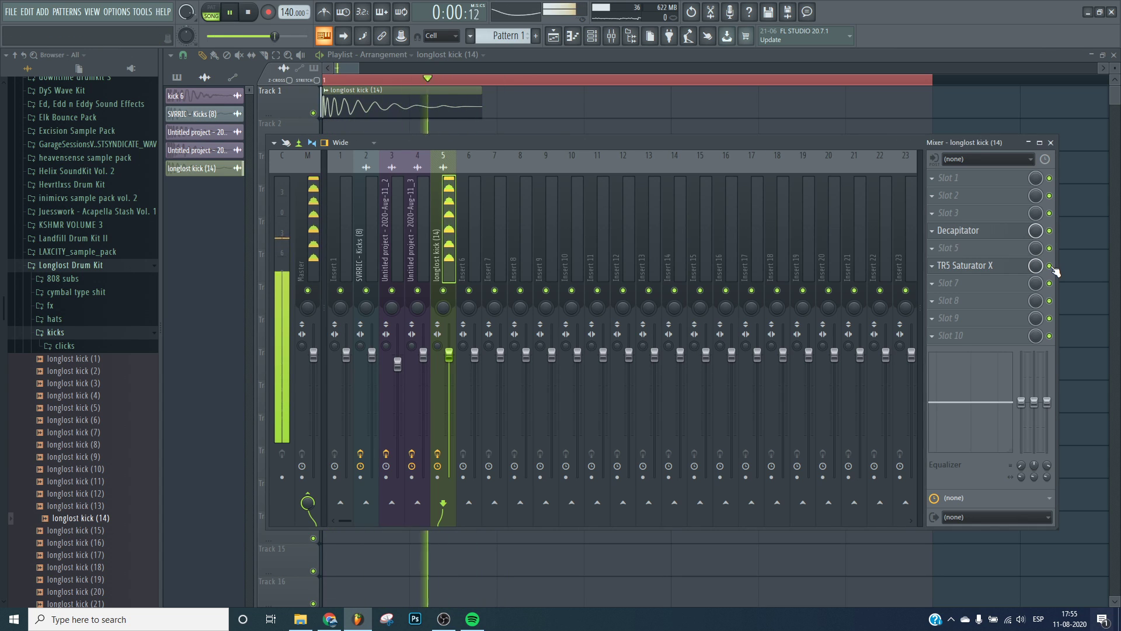
# Move TR5 Saturator X up to slot 5 and load ValhallaVintageVerb_2 into slot 6.
pyautogui.scroll(1, 971, 263)
pyautogui.click(958, 279)
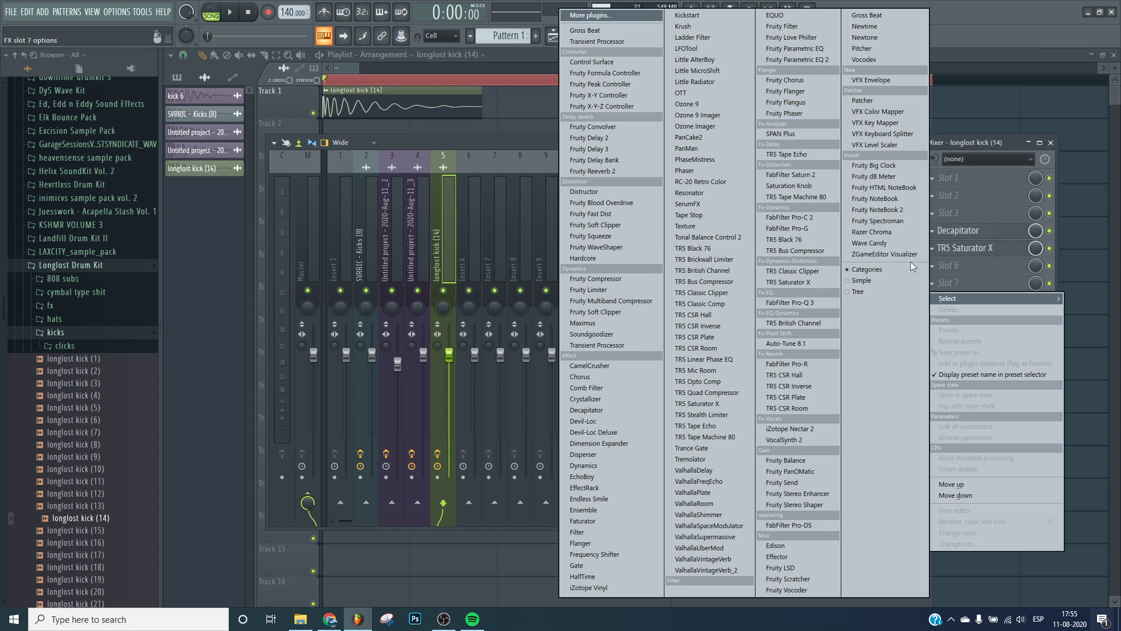
pyautogui.click(734, 569)
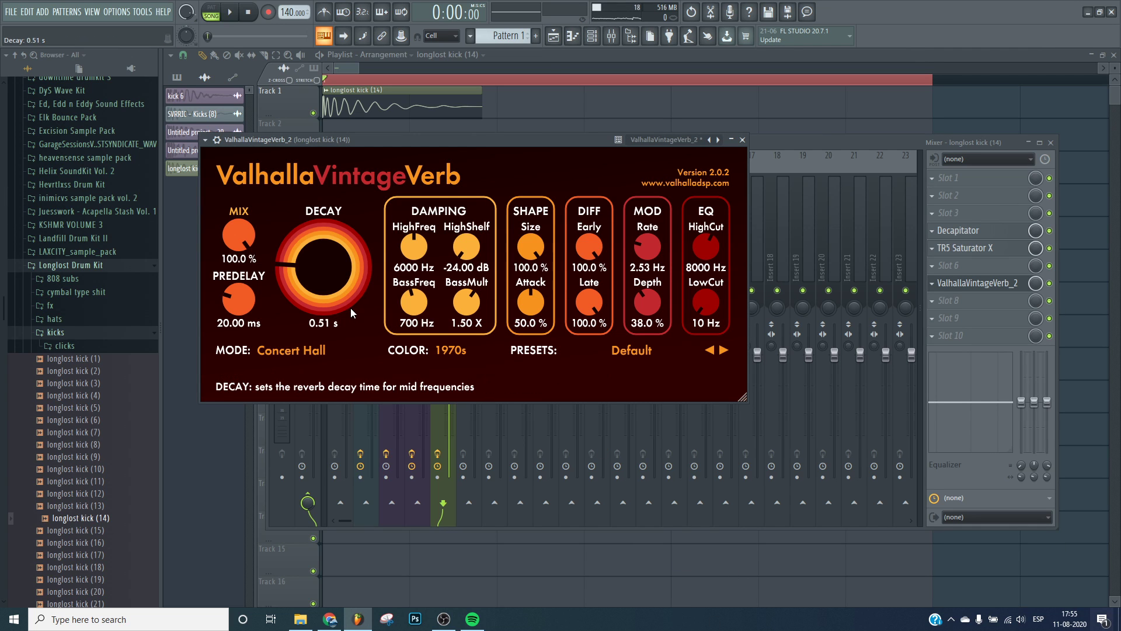
# Set the reverb to Plate mode and NOW color, with predelay 0 ms, decay about 0.31 s, size 18.8%.
pyautogui.moveTo(417, 308); pyautogui.dragTo(416, 316)
pyautogui.click(308, 351)
pyautogui.click(305, 107)
pyautogui.moveTo(232, 302); pyautogui.dragTo(235, 337)
pyautogui.moveTo(327, 281); pyautogui.dragTo(329, 293)
pyautogui.click(458, 394)
pyautogui.moveTo(530, 246); pyautogui.dragTo(542, 319)
pyautogui.moveTo(530, 246); pyautogui.dragTo(534, 274)
pyautogui.moveTo(589, 246)
pyautogui.mouseDown()
pyautogui.moveTo(594, 294)
pyautogui.moveTo(604, 290)
pyautogui.moveTo(601, 362)
pyautogui.moveTo(600, 247)
pyautogui.mouseUp()
pyautogui.press('space')
pyautogui.press('space')
pyautogui.press('space')
pyautogui.press('space')
pyautogui.press('space')
pyautogui.moveTo(592, 308); pyautogui.dragTo(606, 421)
pyautogui.press('space')
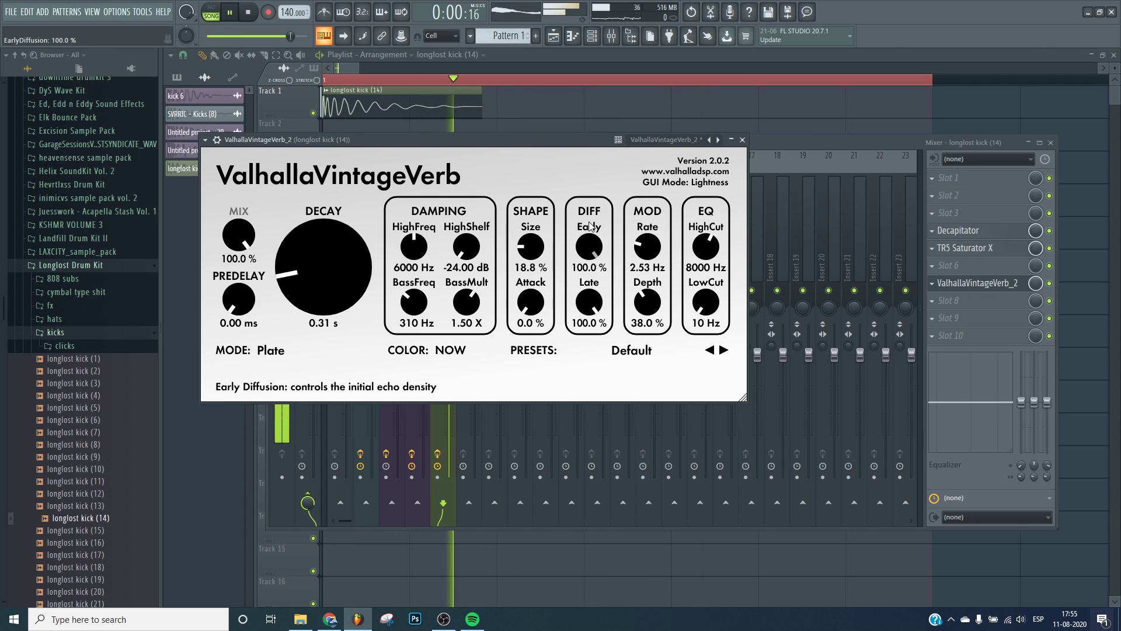
# Adjust the reverb's early diffusion and set late diffusion to 0% while playing the kick.
pyautogui.moveTo(589, 248); pyautogui.dragTo(590, 291)
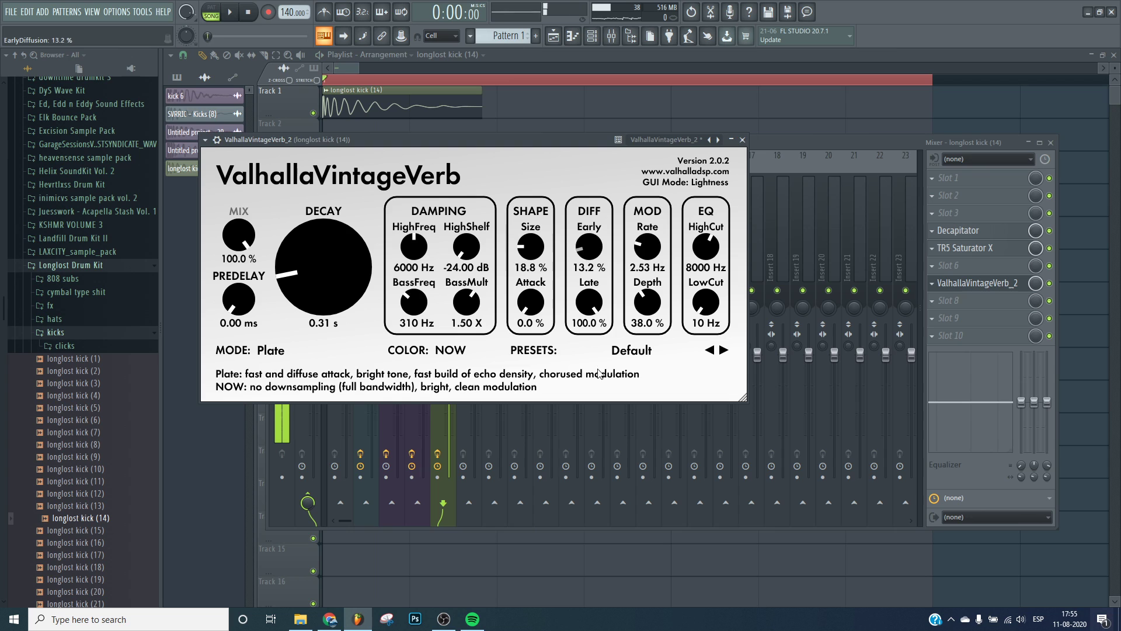
pyautogui.moveTo(589, 248); pyautogui.dragTo(588, 222)
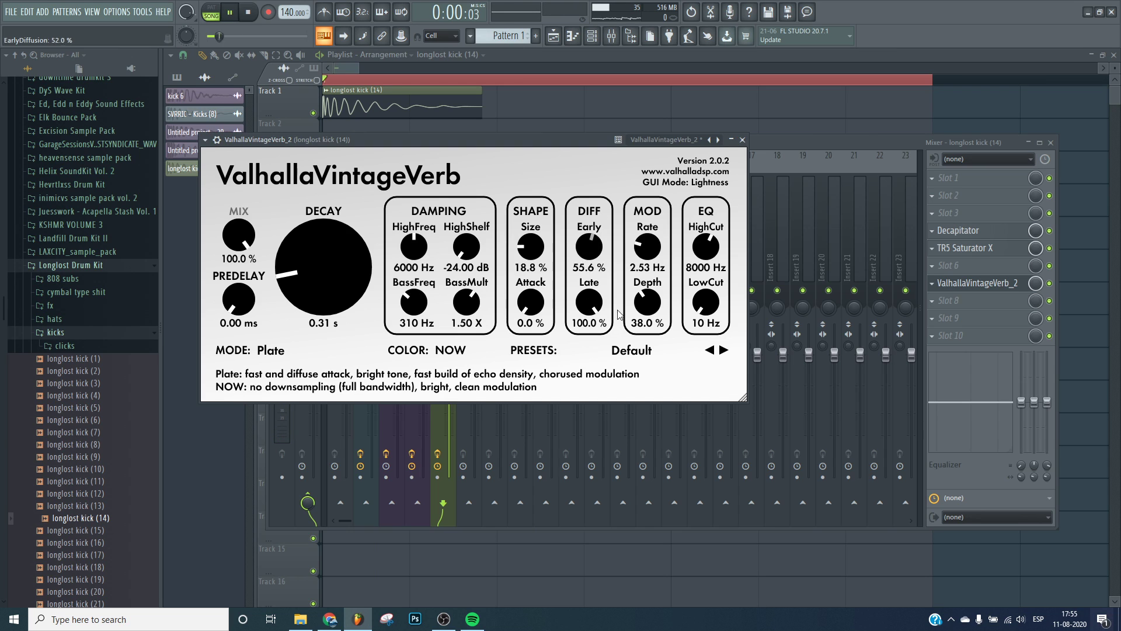
pyautogui.press('space')
pyautogui.press('space')
pyautogui.press('space')
pyautogui.press('space')
pyautogui.press('space')
pyautogui.press('space')
pyautogui.press('space')
pyautogui.moveTo(590, 303); pyautogui.dragTo(631, 475)
# Set the reverb decay to 0.20 s, size to 0% and mix to 30%.
pyautogui.moveTo(343, 281); pyautogui.dragTo(346, 374)
pyautogui.moveTo(244, 248); pyautogui.dragTo(241, 272)
pyautogui.moveTo(532, 248); pyautogui.dragTo(532, 298)
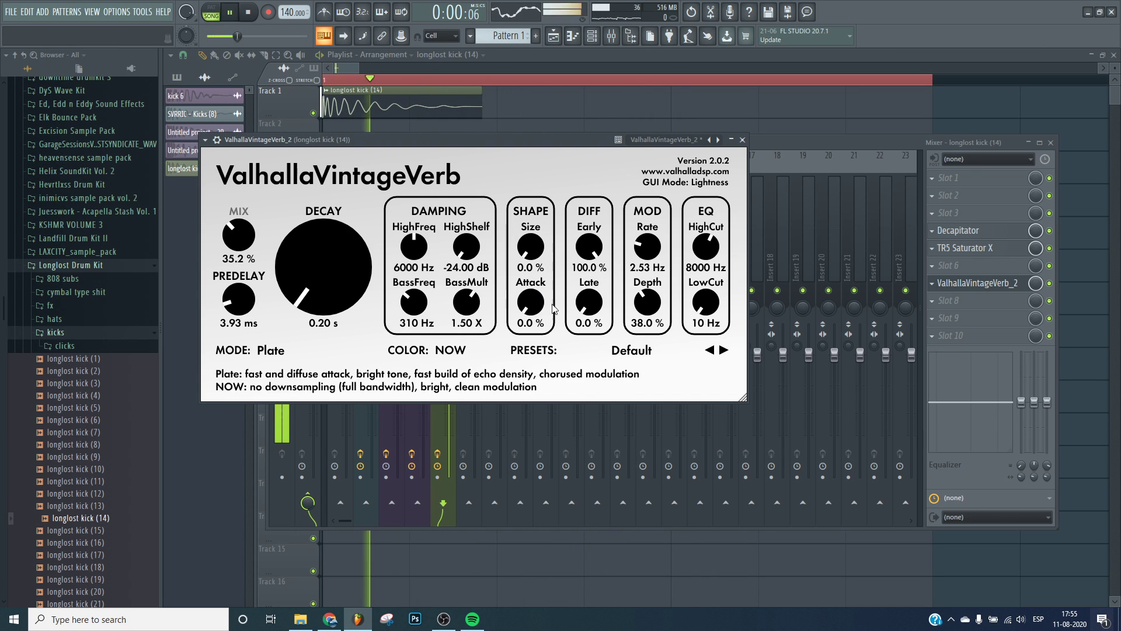
pyautogui.moveTo(238, 236); pyautogui.dragTo(239, 248)
# Set the reverb high cut to 1230 Hz and bass frequency to 100 Hz, then play back.
pyautogui.moveTo(706, 246); pyautogui.dragTo(703, 276)
pyautogui.moveTo(413, 301); pyautogui.dragTo(413, 330)
pyautogui.press('space')
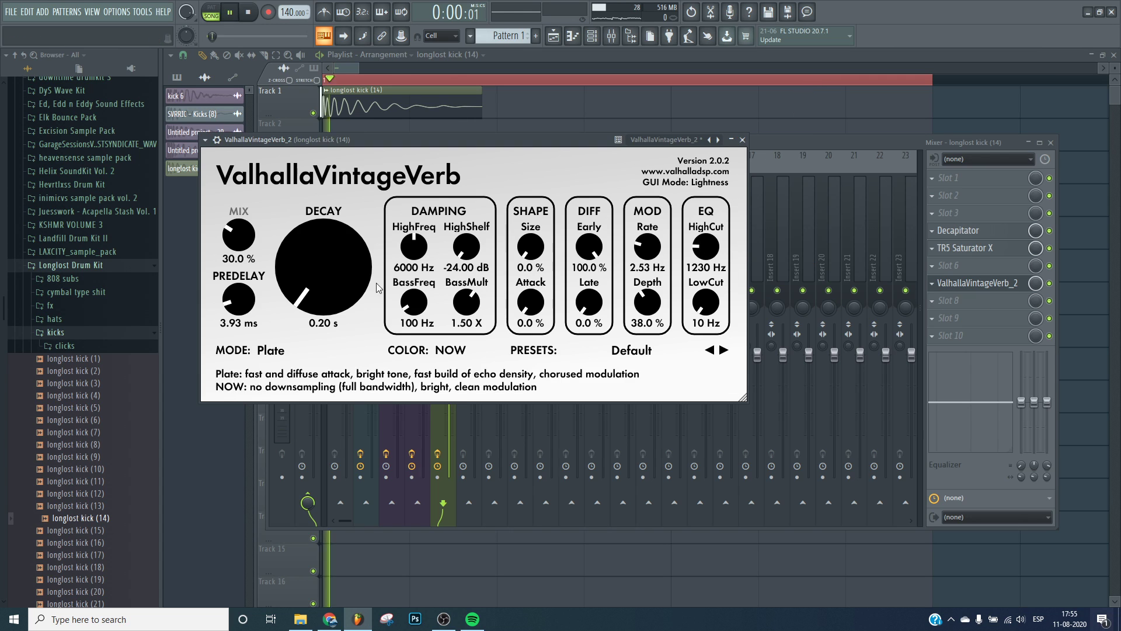
# Lower the reverb's BassMult to 0.85 X, play the kick and close the reverb window.
pyautogui.press('space')
pyautogui.press('space')
pyautogui.press('space')
pyautogui.press('space')
pyautogui.press('space')
pyautogui.press('space')
pyautogui.press('space')
pyautogui.press('space')
pyautogui.press('space')
pyautogui.press('space')
pyautogui.press('space')
pyautogui.moveTo(477, 303); pyautogui.dragTo(490, 330)
pyautogui.press('space')
pyautogui.press('space')
pyautogui.press('space')
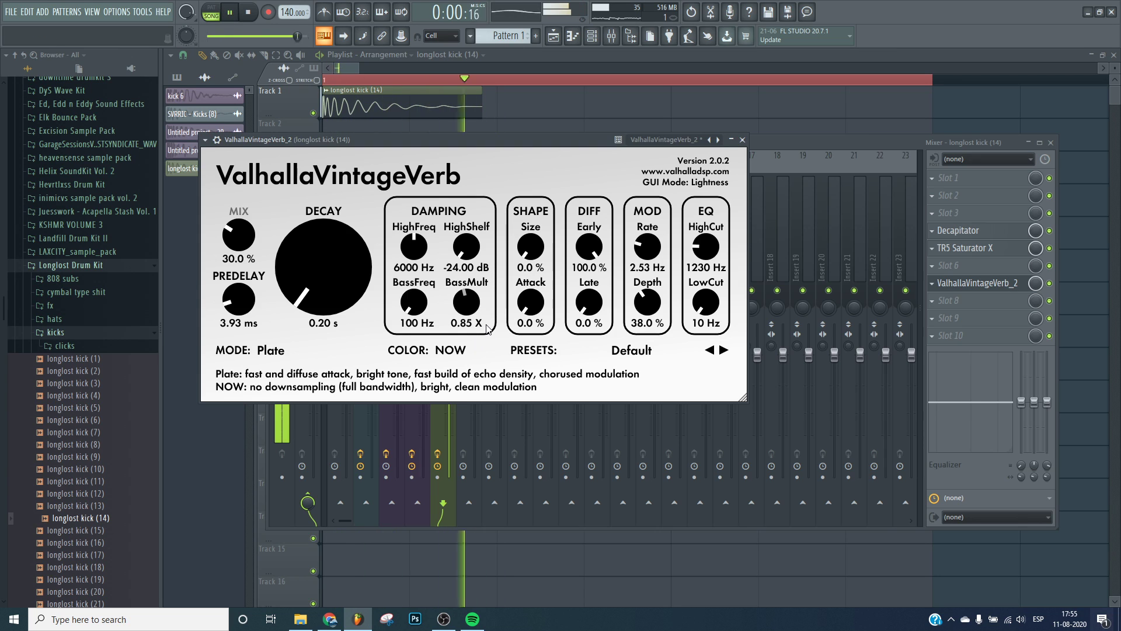
pyautogui.press('Escape')
# Briefly open the Untitled project sample channel's settings while playing.
pyautogui.press('space')
pyautogui.press('space')
pyautogui.doubleClick(224, 152)
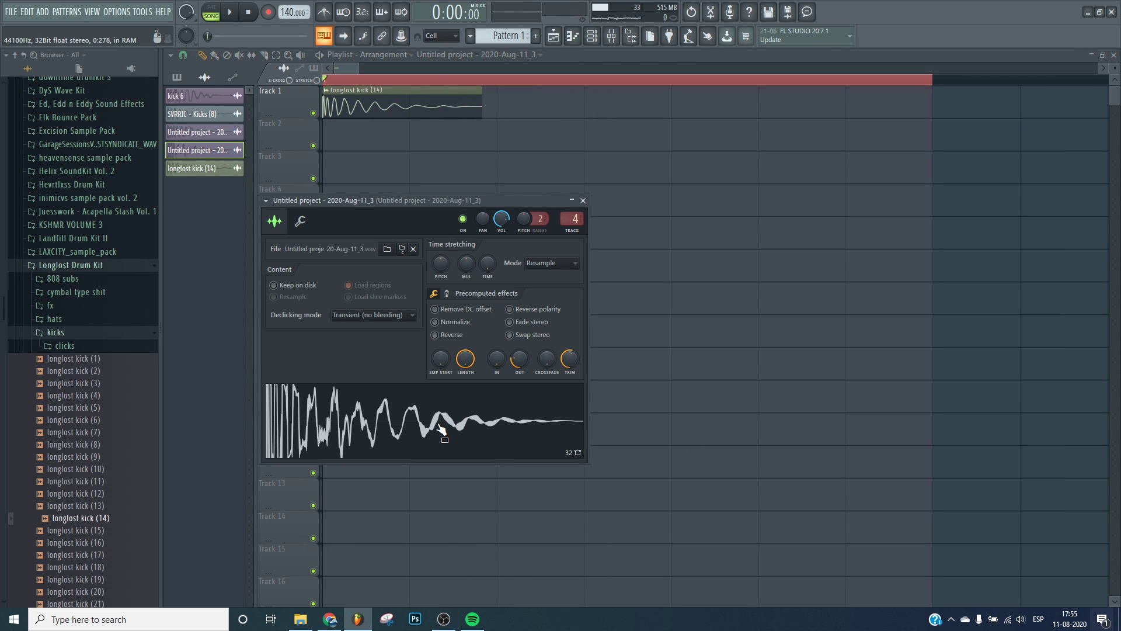
pyautogui.press('Escape')
# Reopen the mixer on the kick insert and move ValhallaVintageVerb_2 up to slot 6.
pyautogui.click(611, 35)
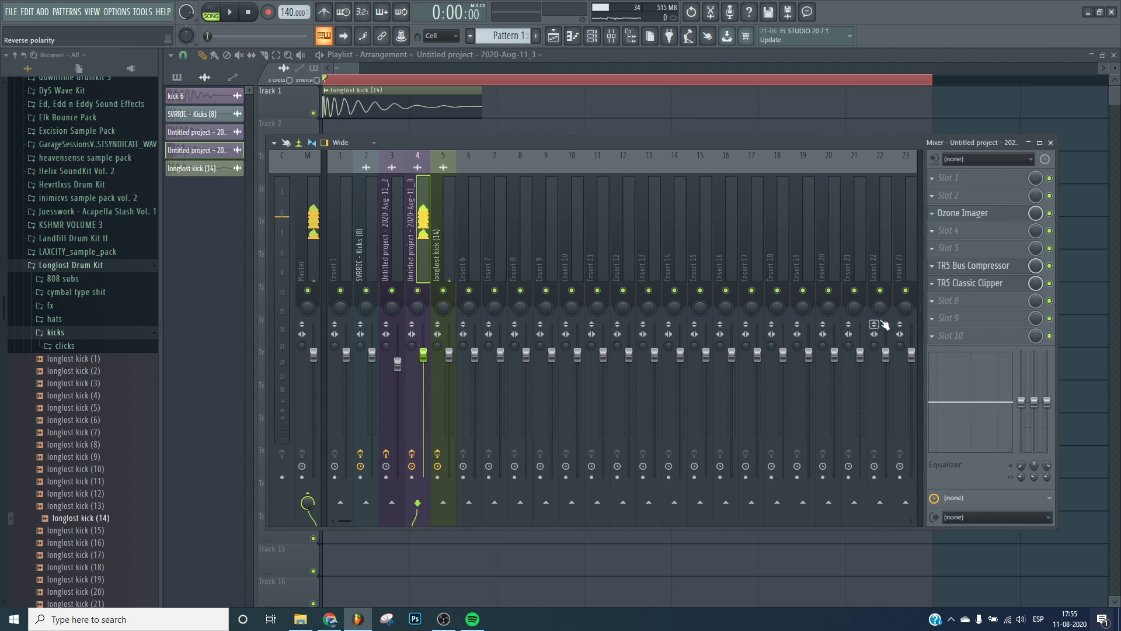
pyautogui.click(442, 255)
pyautogui.press('space')
pyautogui.click(969, 283)
pyautogui.click(965, 285)
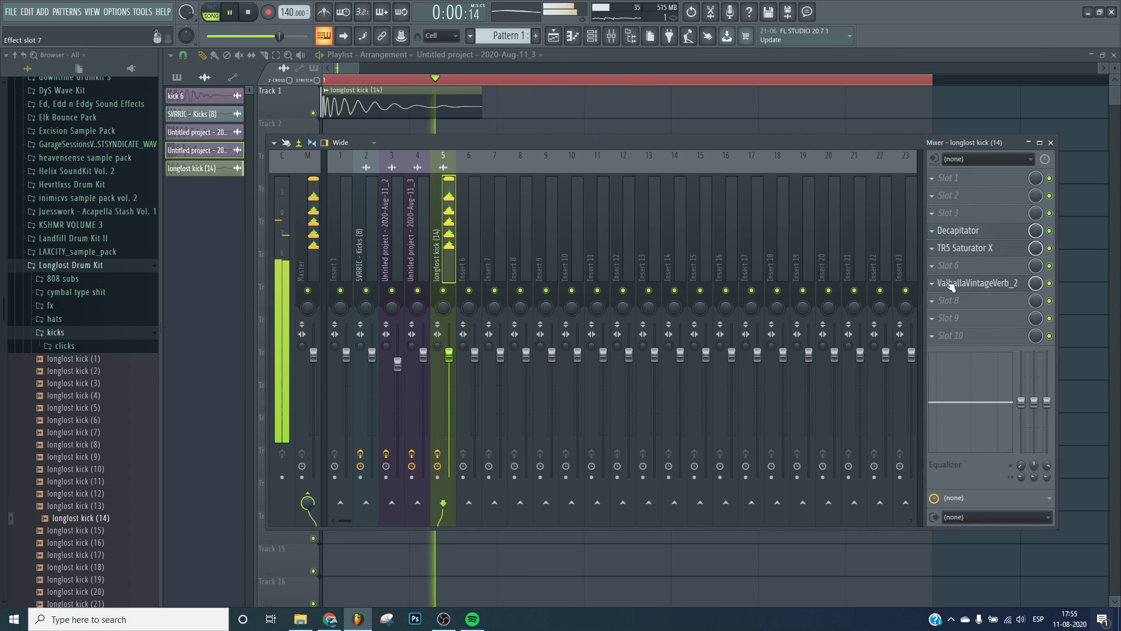
pyautogui.moveTo(965, 285); pyautogui.dragTo(966, 267)
# Load OTT into the kick insert's seventh effect slot and play back.
pyautogui.rightClick(968, 286)
pyautogui.moveTo(993, 298)
pyautogui.click(683, 93)
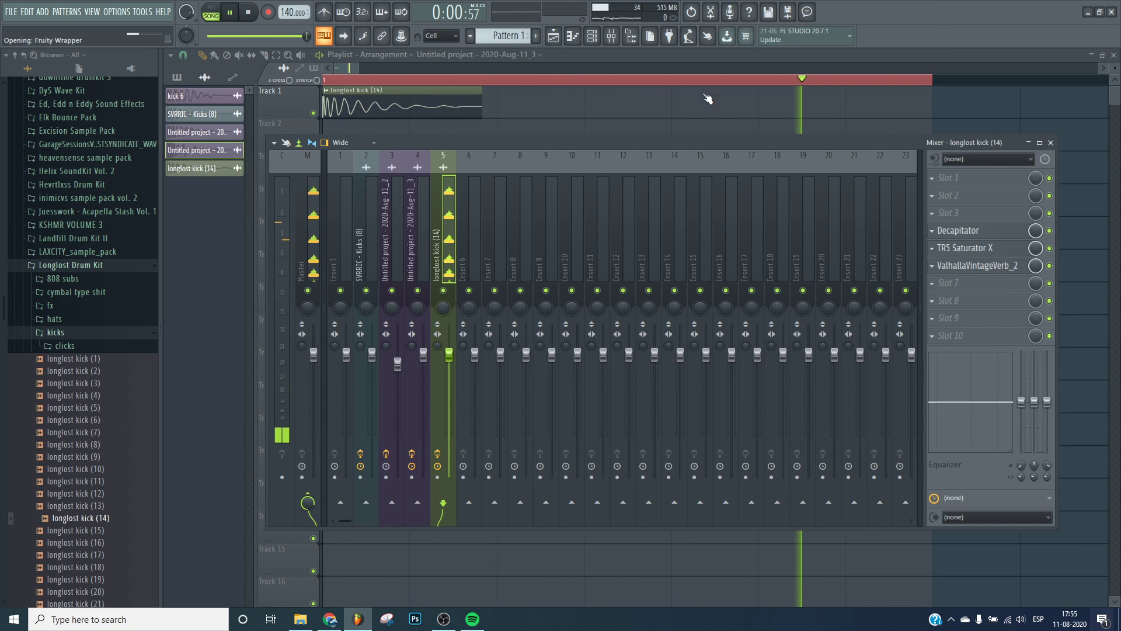
pyautogui.press('space')
# Open and close the insert's plugin windows while playing back the kick.
pyautogui.click(976, 265)
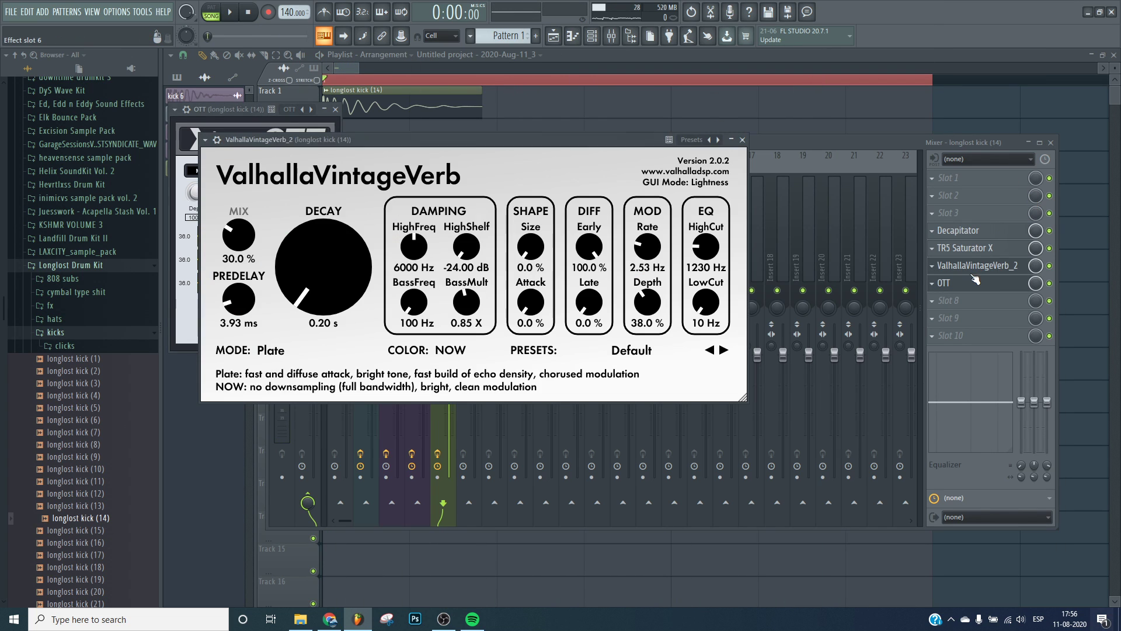
pyautogui.click(976, 265)
pyautogui.click(971, 247)
pyautogui.click(980, 250)
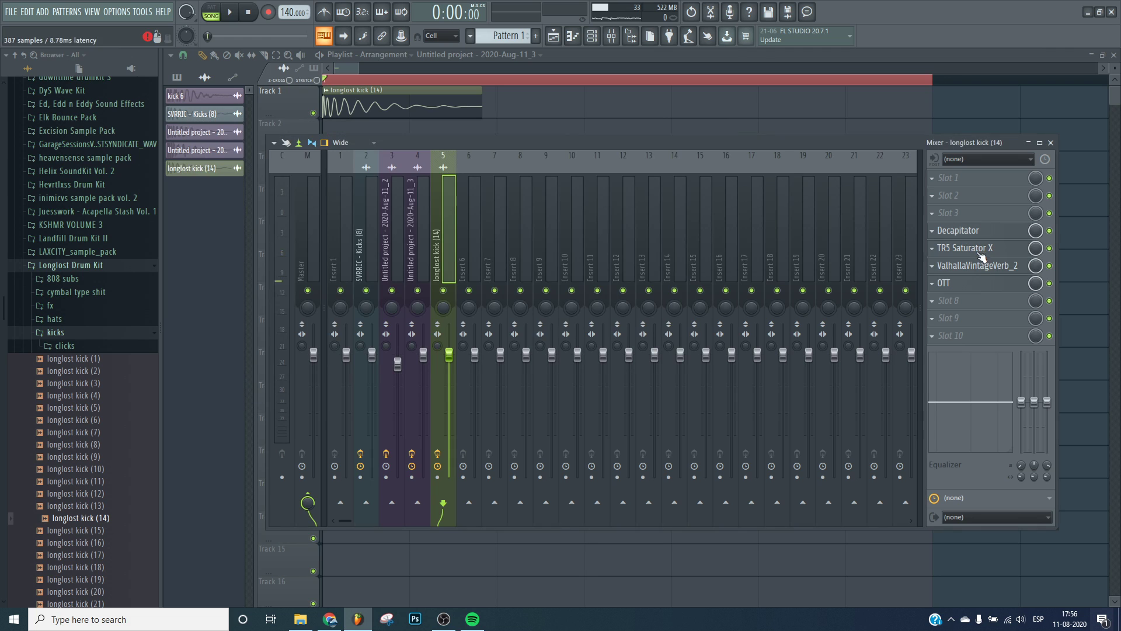
pyautogui.click(981, 284)
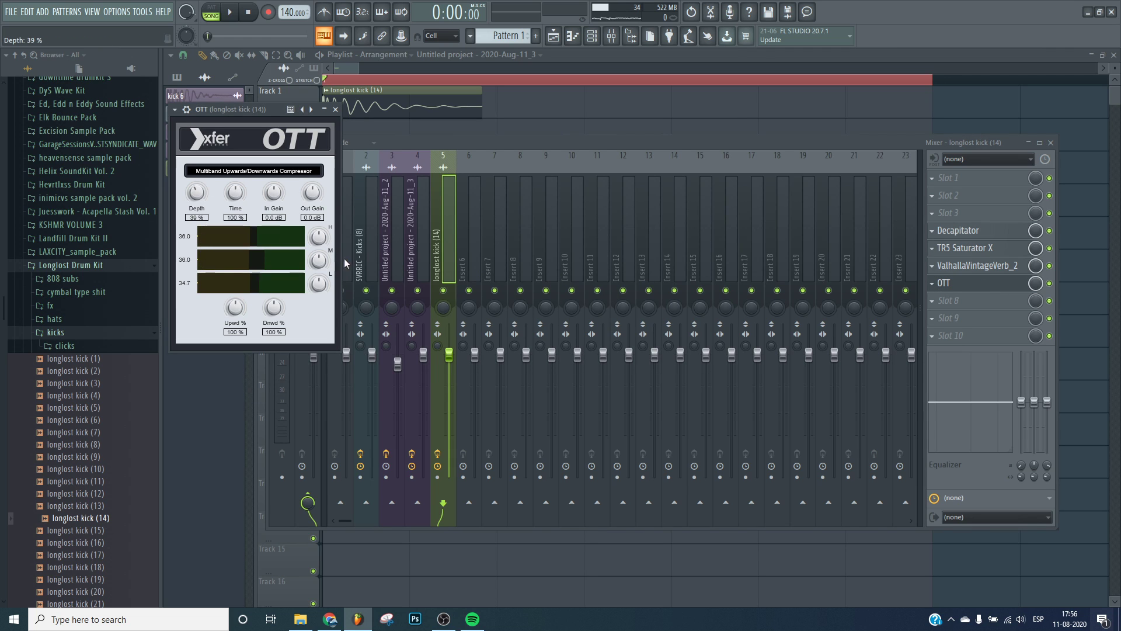
pyautogui.click(963, 283)
pyautogui.click(976, 265)
pyautogui.click(976, 265)
pyautogui.click(976, 265)
pyautogui.click(976, 265)
pyautogui.click(963, 282)
pyautogui.click(992, 282)
pyautogui.press('space')
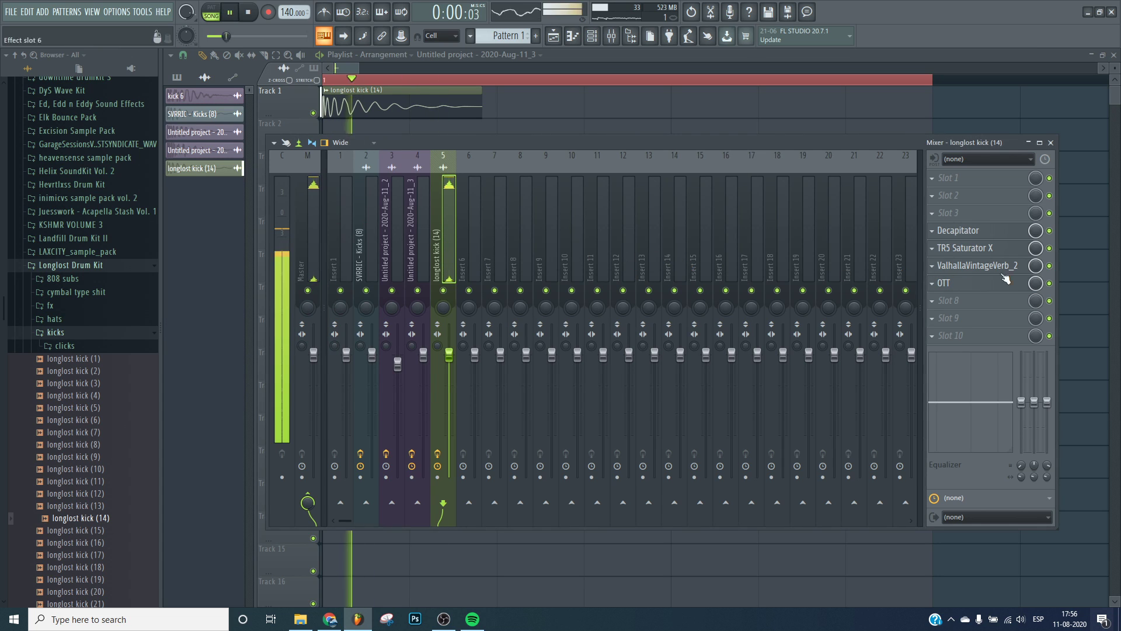
pyautogui.press('space')
pyautogui.click(983, 283)
pyautogui.press('space')
# Set OTT's upward amount to 145% and raise its band thresholds, then close OTT.
pyautogui.moveTo(274, 308); pyautogui.dragTo(280, 345)
pyautogui.click(960, 284)
pyautogui.click(953, 283)
pyautogui.moveTo(236, 309); pyautogui.dragTo(248, 288)
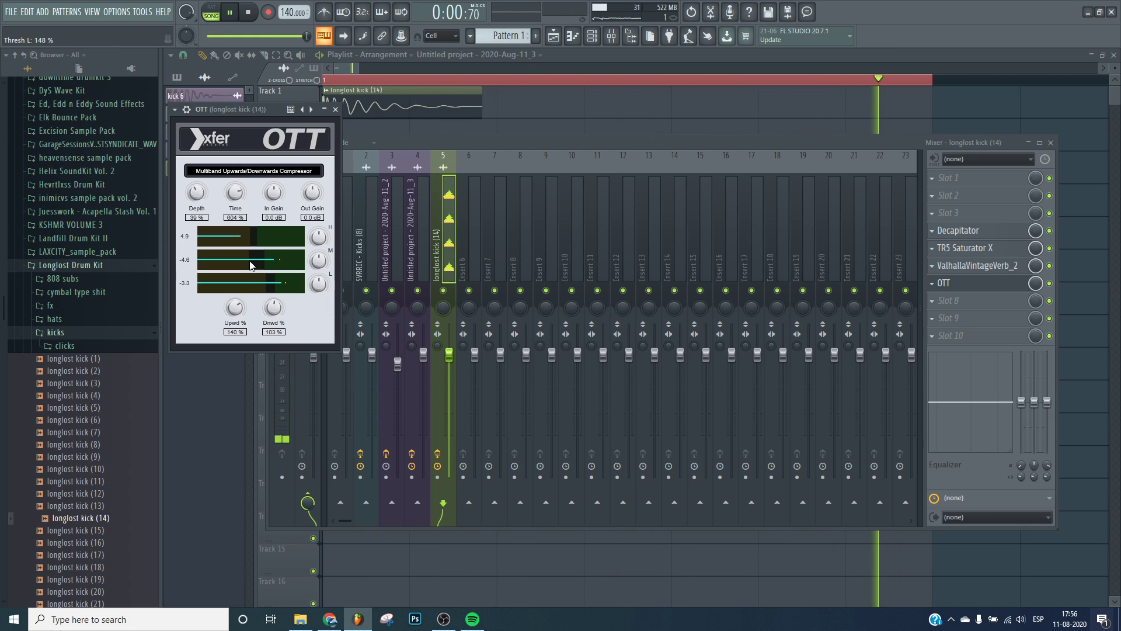
pyautogui.moveTo(267, 238); pyautogui.dragTo(288, 217)
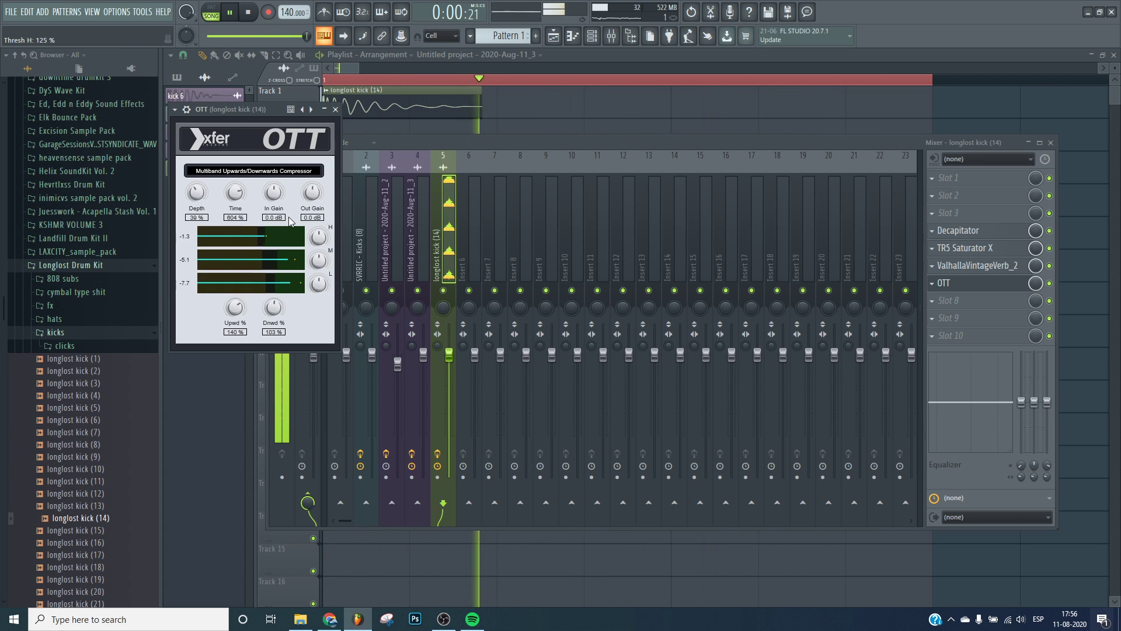
pyautogui.click(335, 109)
pyautogui.press('space')
# Load CamelCrusher into slot 8 with the British Clean patch and nudge the kick insert fader down slightly.
pyautogui.click(965, 300)
pyautogui.click(592, 367)
pyautogui.click(300, 230)
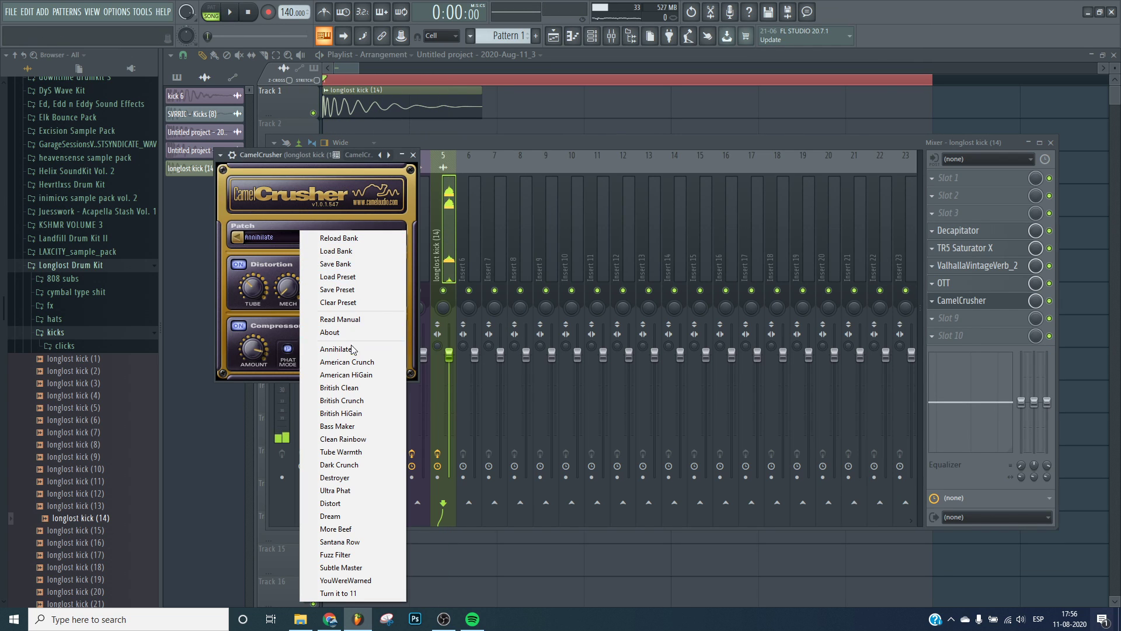
pyautogui.click(351, 386)
pyautogui.press('space')
pyautogui.moveTo(450, 355); pyautogui.dragTo(450, 366)
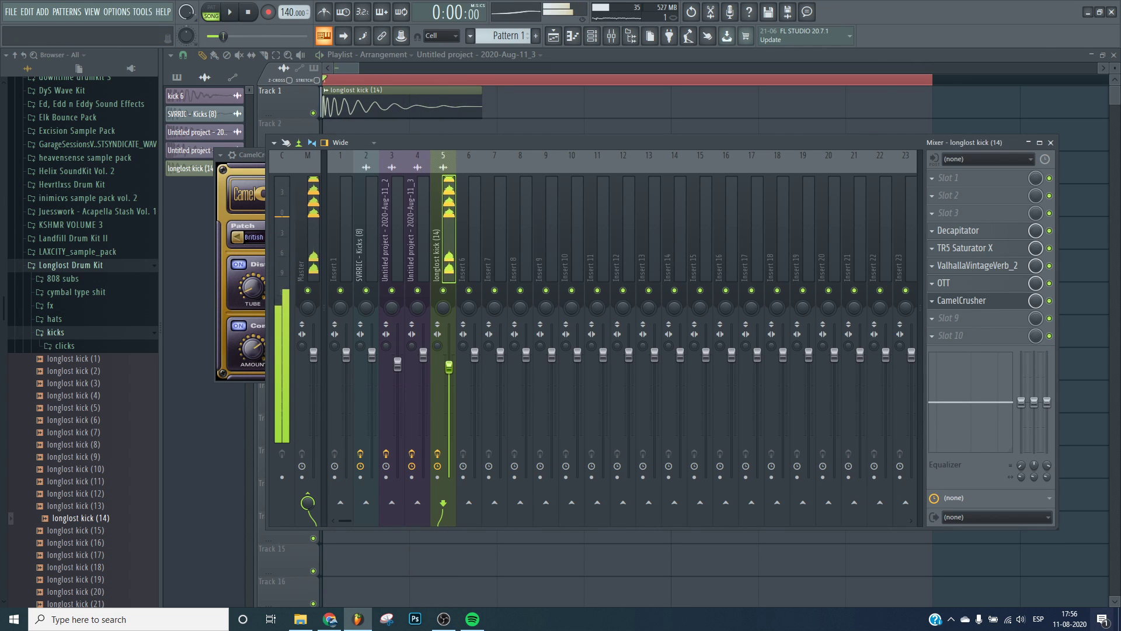
pyautogui.click(945, 299)
pyautogui.press('space')
# Load Transient Processor into slot 9, lower its release, play back, and close it.
pyautogui.click(973, 318)
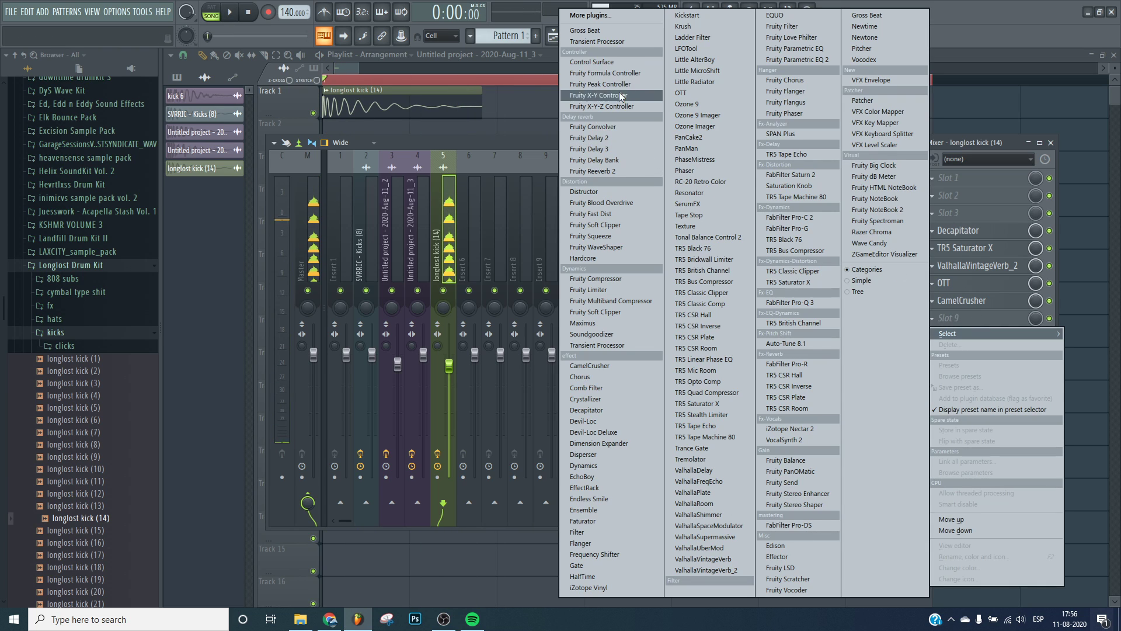
pyautogui.click(599, 42)
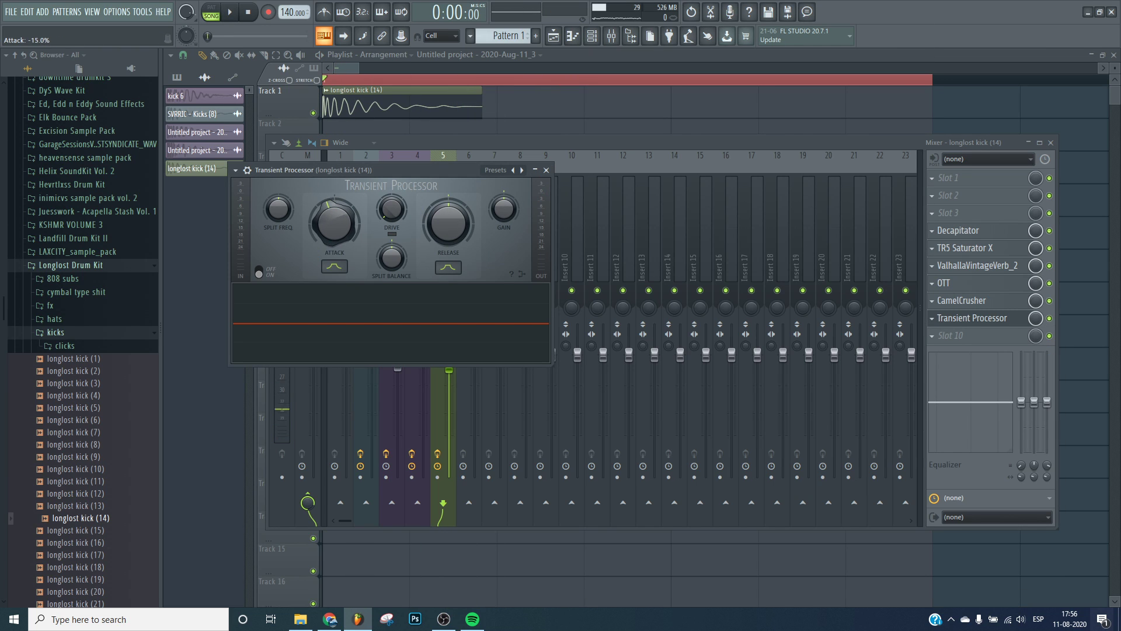
pyautogui.press('space')
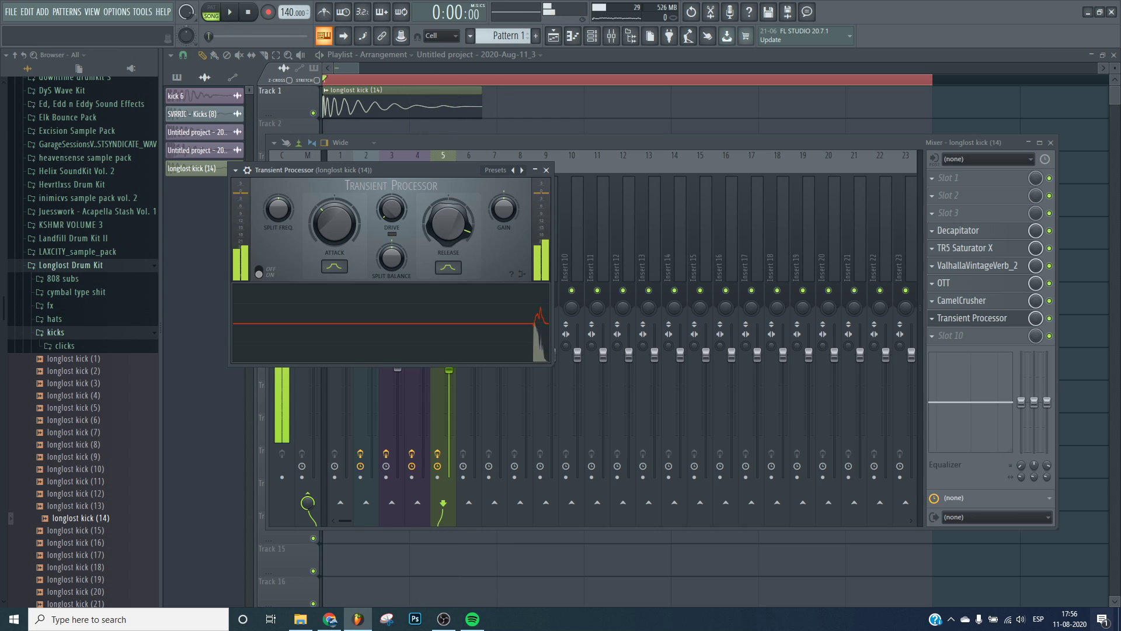
pyautogui.moveTo(448, 223)
pyautogui.mouseDown()
pyautogui.moveTo(448, 239)
pyautogui.moveTo(436, 210)
pyautogui.mouseUp()
pyautogui.press('space')
pyautogui.press('space')
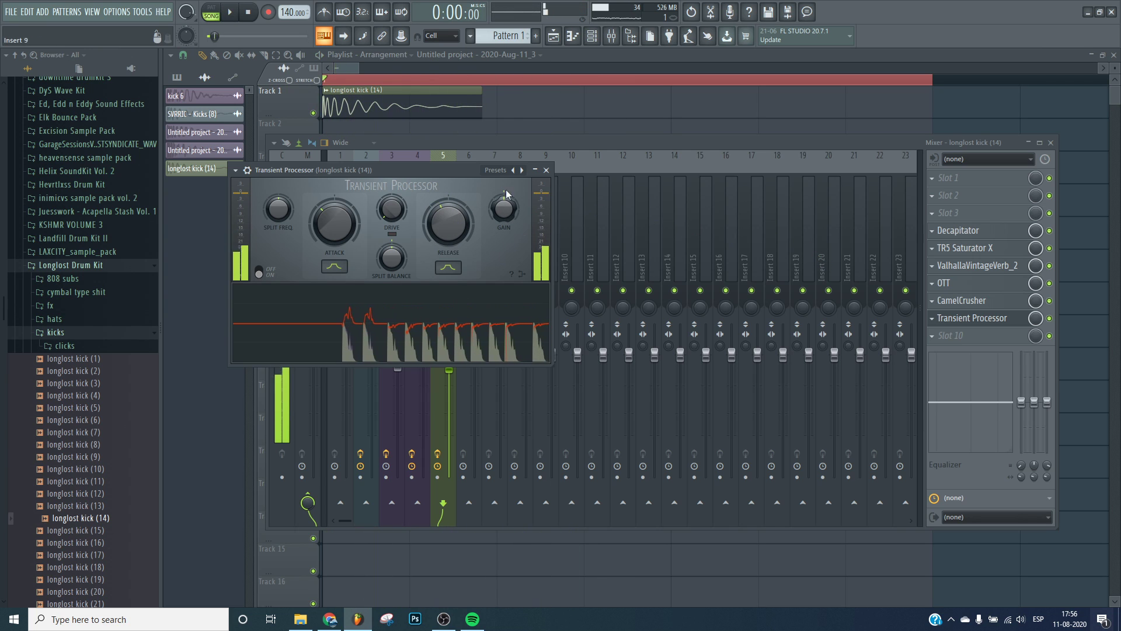
pyautogui.press('space')
pyautogui.click(546, 170)
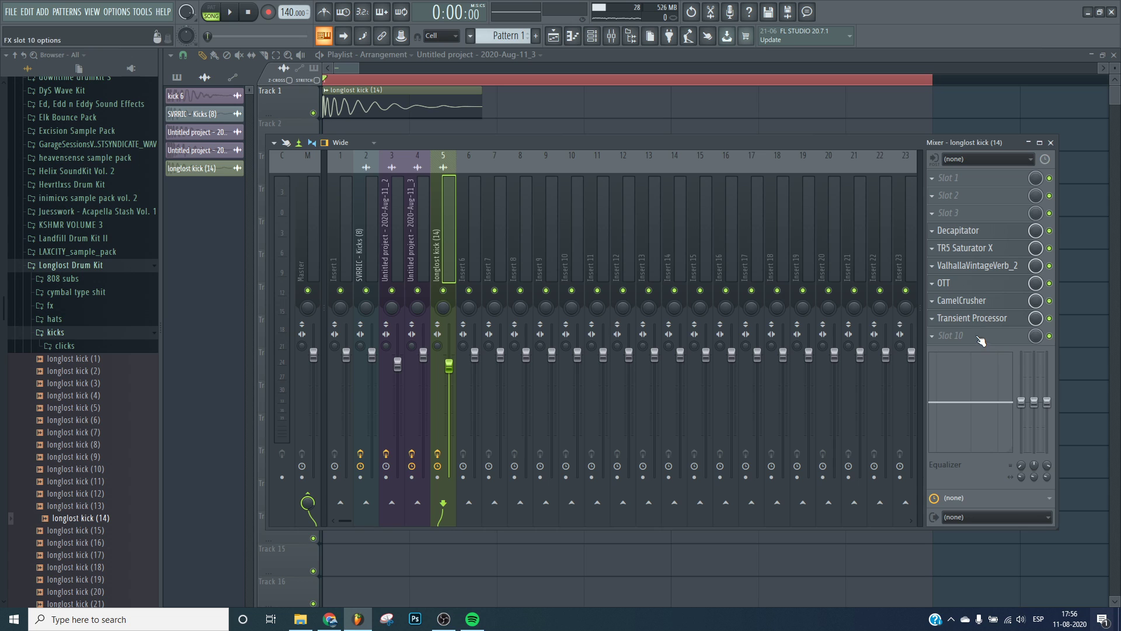
# Load TR5 Classic Clipper into the last effect slot and play the kick through the chain.
pyautogui.click(1007, 334)
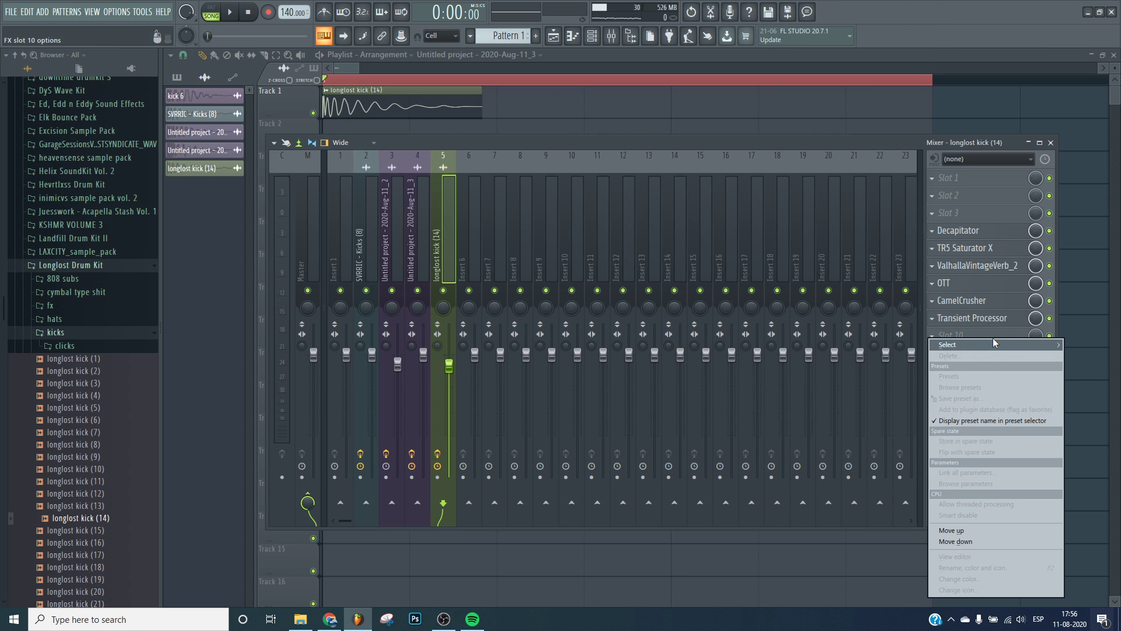
pyautogui.moveTo(992, 344)
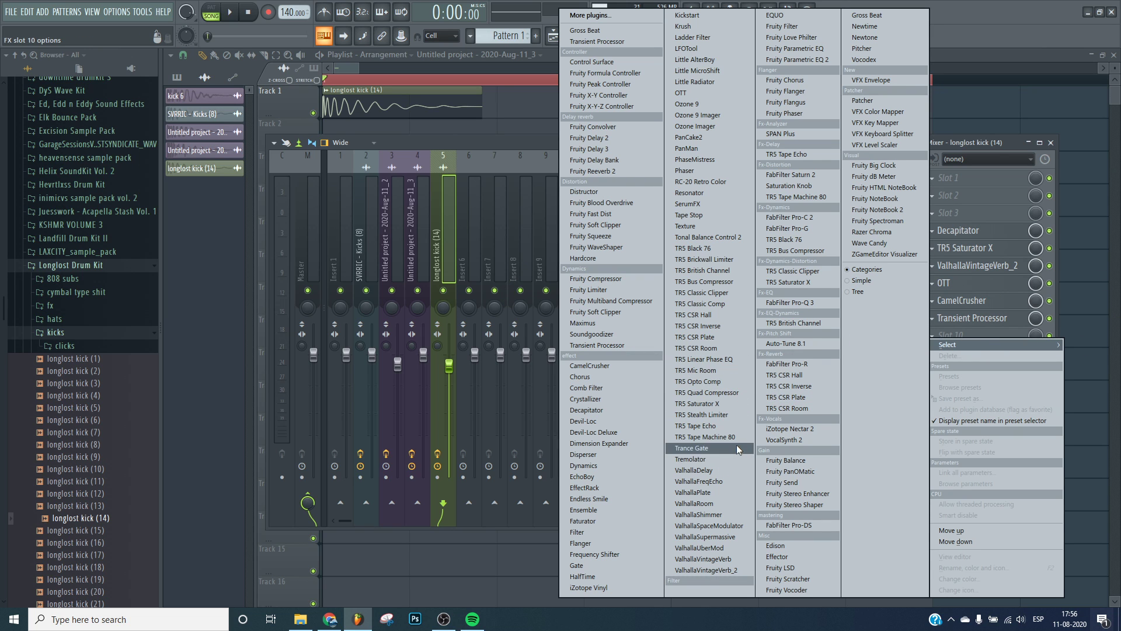
pyautogui.click(716, 292)
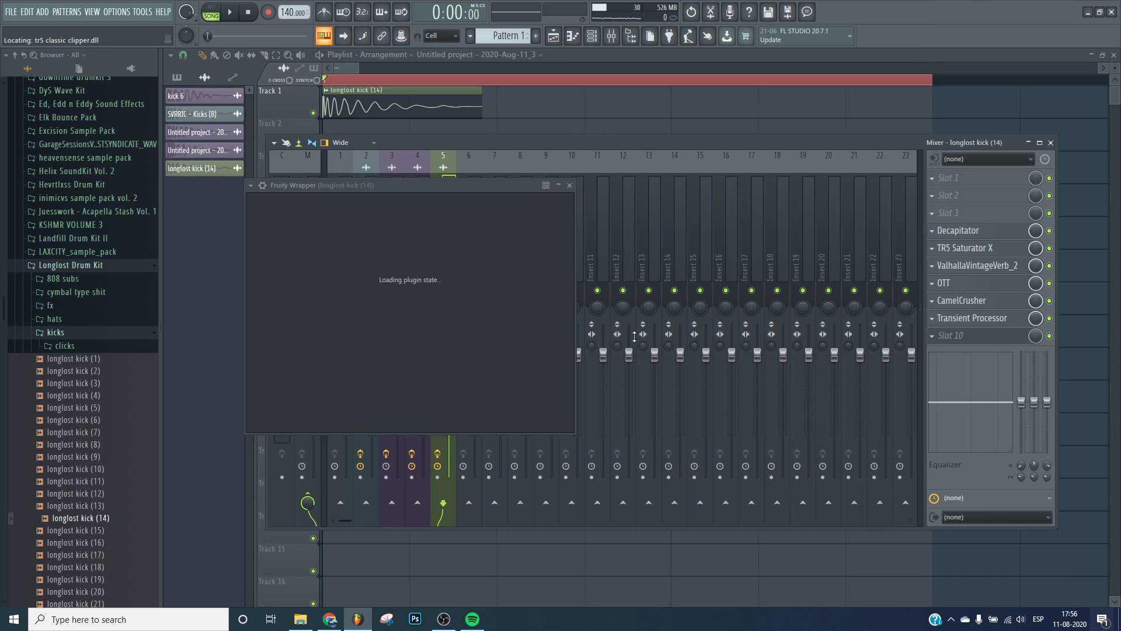
pyautogui.press('space')
pyautogui.press('space')
pyautogui.press('space')
pyautogui.press('space')
pyautogui.press('space')
pyautogui.press('space')
pyautogui.press('space')
pyautogui.press('space')
pyautogui.moveTo(514, 364); pyautogui.dragTo(541, 320)
pyautogui.click(993, 335)
pyautogui.press('space')
pyautogui.press('space')
pyautogui.press('space')
pyautogui.press('space')
pyautogui.press('space')
pyautogui.press('space')
pyautogui.press('space')
pyautogui.press('space')
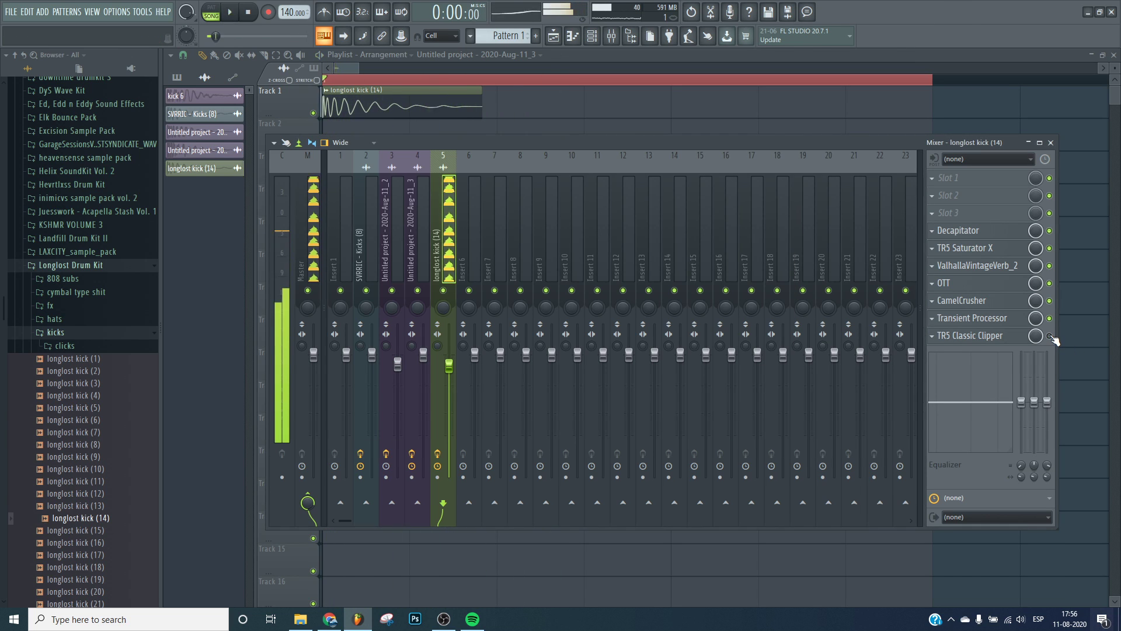
# Play the kick, set TR5 Classic Clipper's slope to -9.7, and close the clipper.
pyautogui.press('space')
pyautogui.press('space')
pyautogui.press('space')
pyautogui.click(1007, 337)
pyautogui.moveTo(513, 369); pyautogui.dragTo(510, 383)
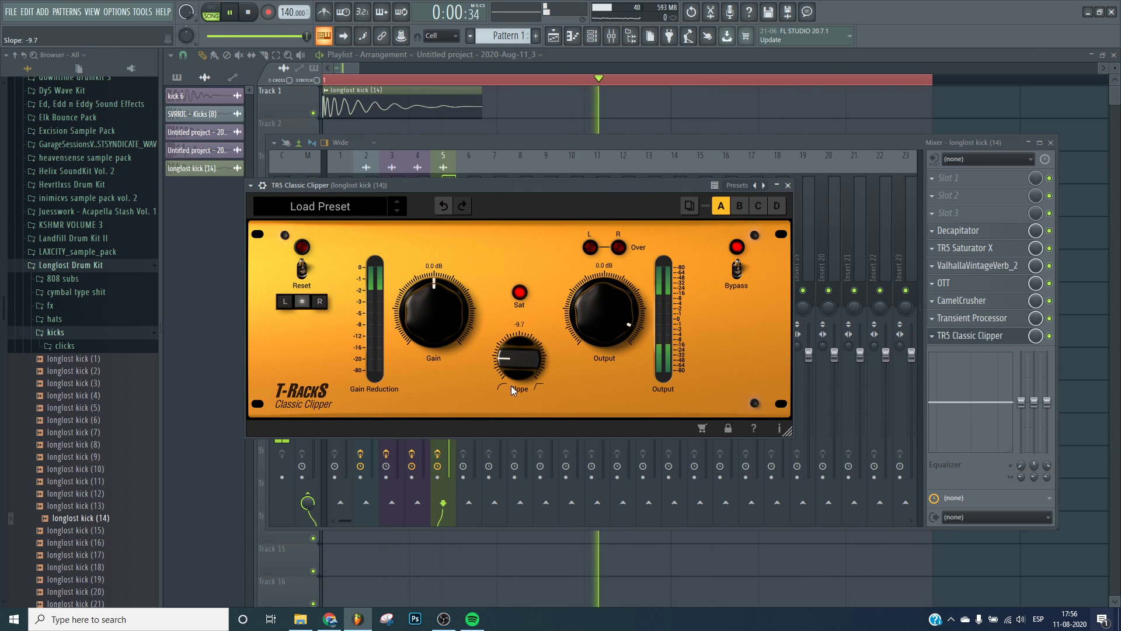
pyautogui.press('Escape')
# Play the kick, then load Edison into the kick insert and move it to the last effect slot.
pyautogui.press('space')
pyautogui.press('space')
pyautogui.press('space')
pyautogui.press('space')
pyautogui.press('space')
pyautogui.press('space')
pyautogui.press('space')
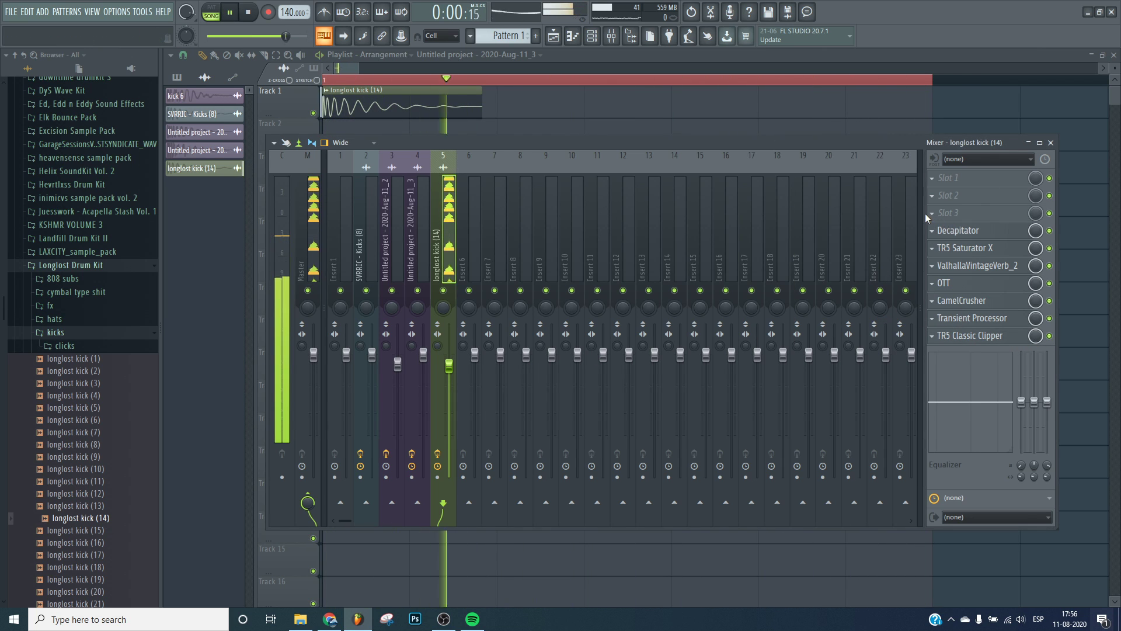
pyautogui.click(962, 214)
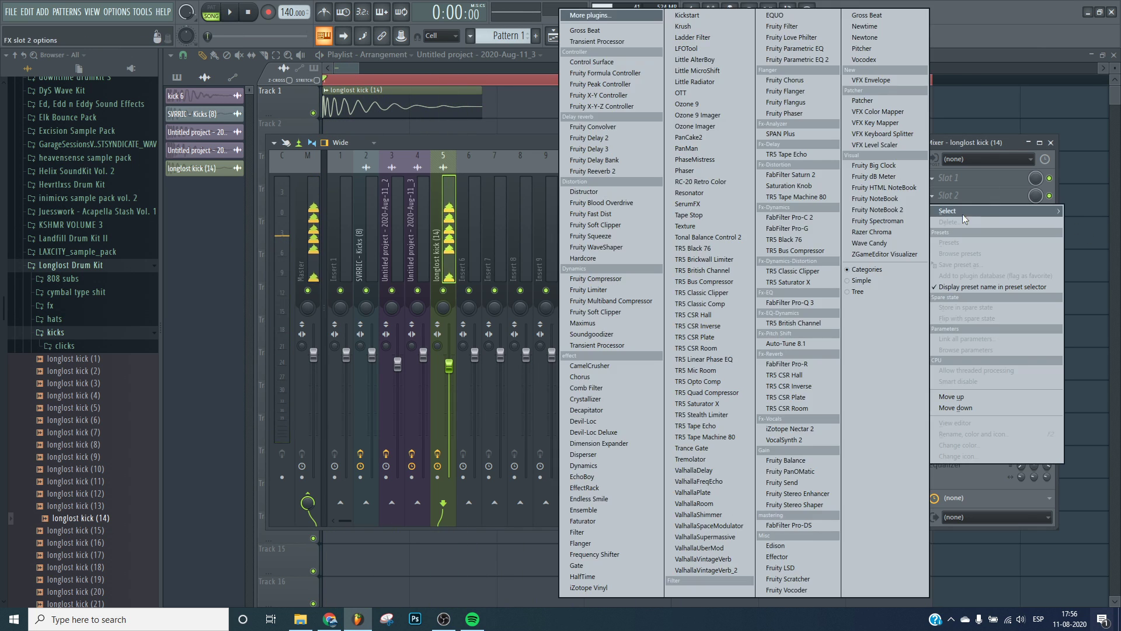
pyautogui.click(812, 540)
pyautogui.moveTo(992, 212); pyautogui.dragTo(992, 336)
# Record the kick's playback through the chain in Edison and drag the recorded audio into the playlist.
pyautogui.click(233, 10)
pyautogui.click(233, 9)
pyautogui.click(345, 206)
pyautogui.click(439, 287)
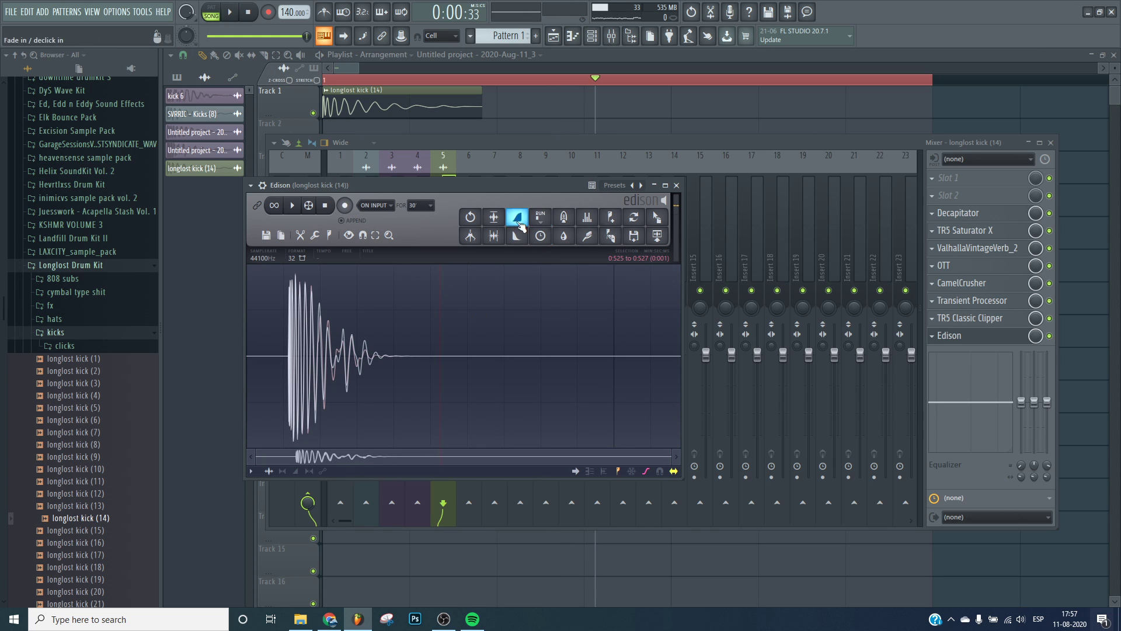
pyautogui.click(493, 235)
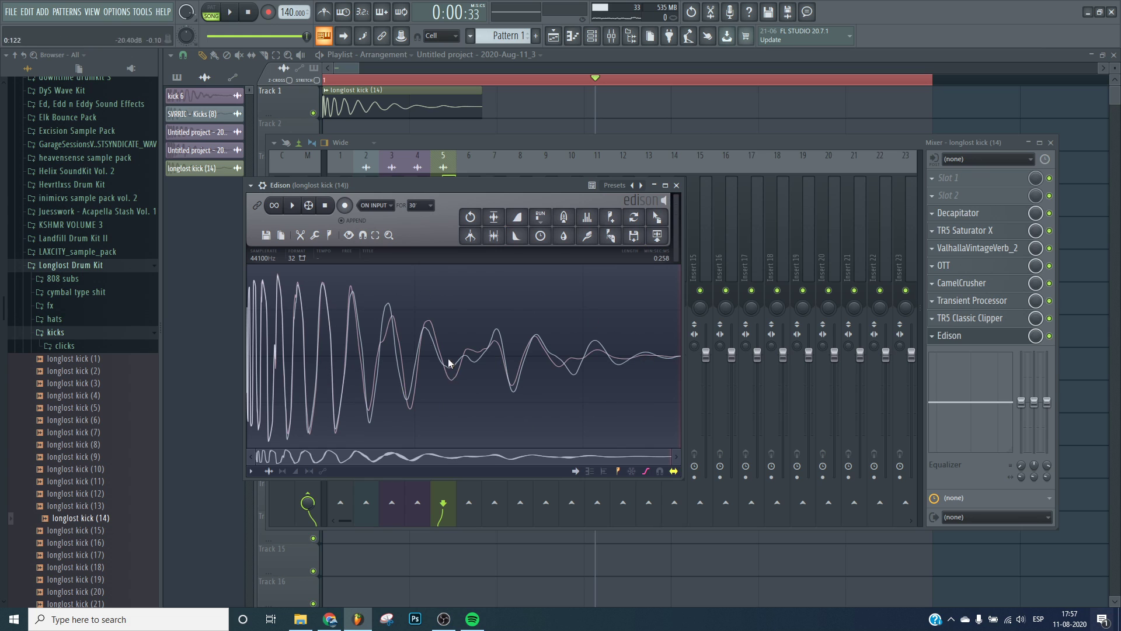
pyautogui.moveTo(663, 220); pyautogui.dragTo(481, 231)
pyautogui.scroll(1, 435, 147)
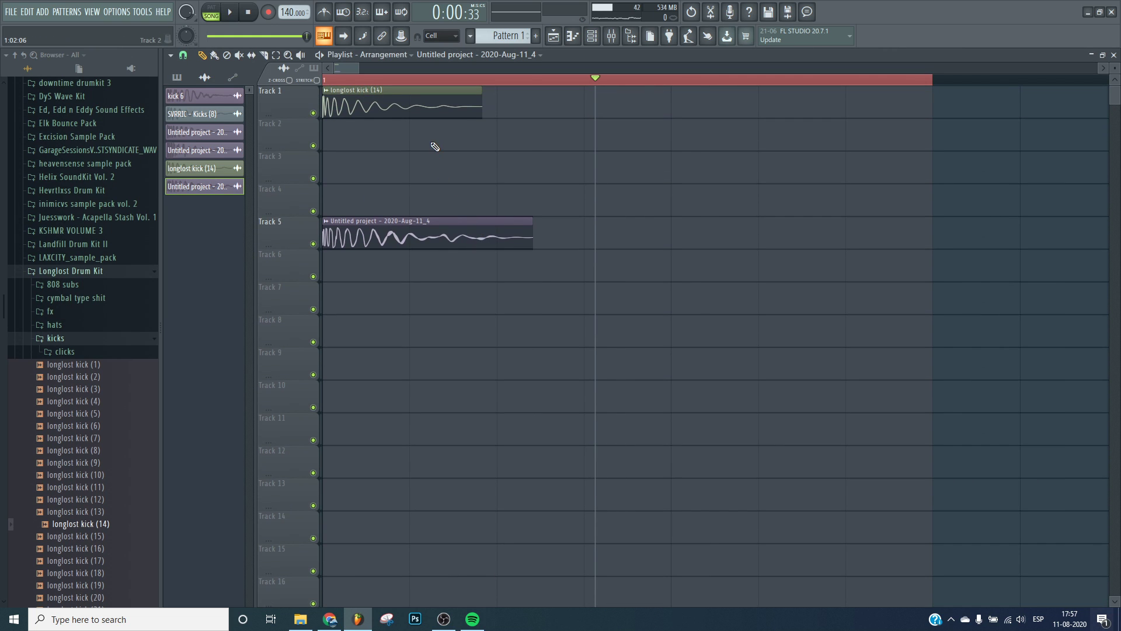
# Delete the original kick clip, move the recorded clip up to Track 3, and open its sample settings.
pyautogui.rightClick(409, 114)
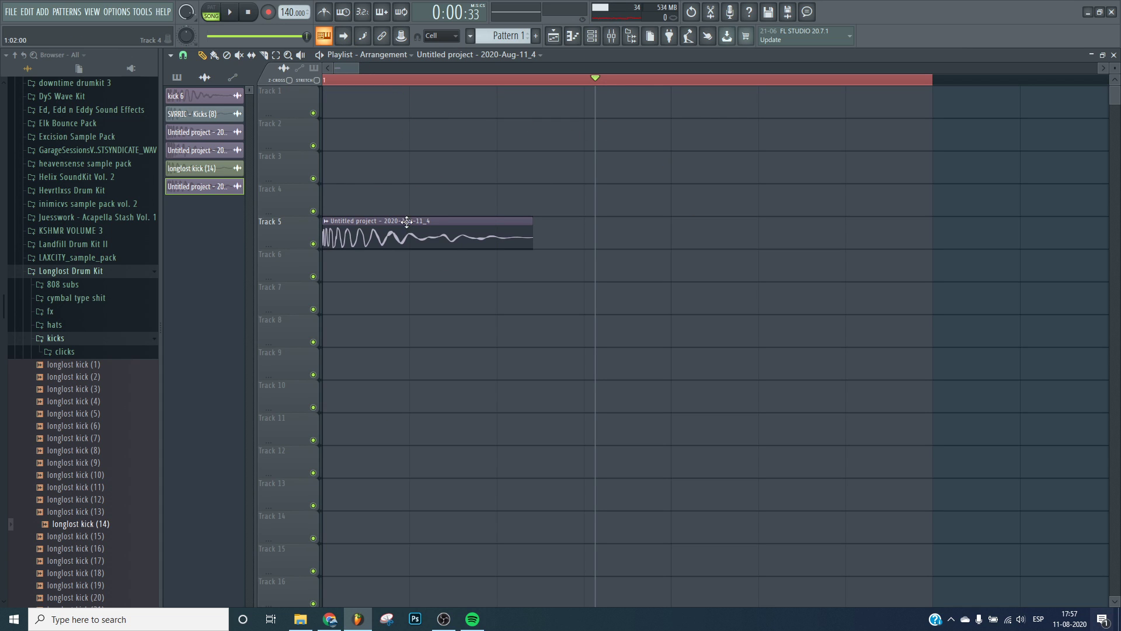
pyautogui.moveTo(414, 220); pyautogui.dragTo(422, 156)
pyautogui.doubleClick(423, 155)
# Enable Normalize, adjust the length, and turn on Clip in the recorded sample's precomputed effects.
pyautogui.click(354, 229)
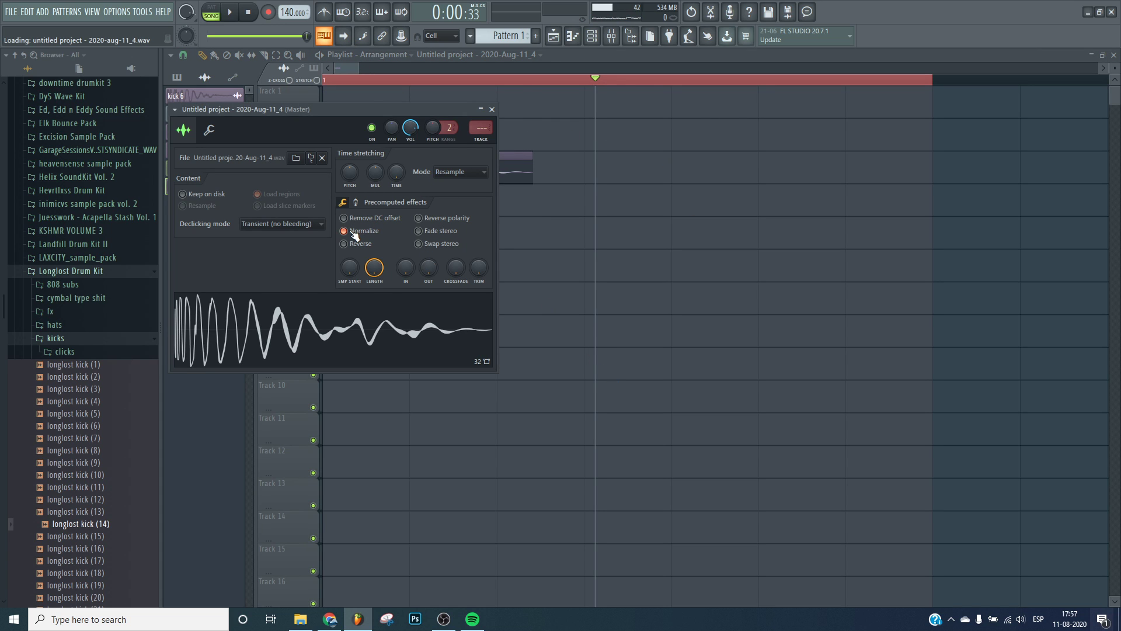
pyautogui.moveTo(427, 268); pyautogui.dragTo(478, 252)
pyautogui.click(441, 321)
pyautogui.click(417, 312)
pyautogui.click(355, 201)
pyautogui.click(438, 328)
pyautogui.click(480, 297)
pyautogui.click(478, 311)
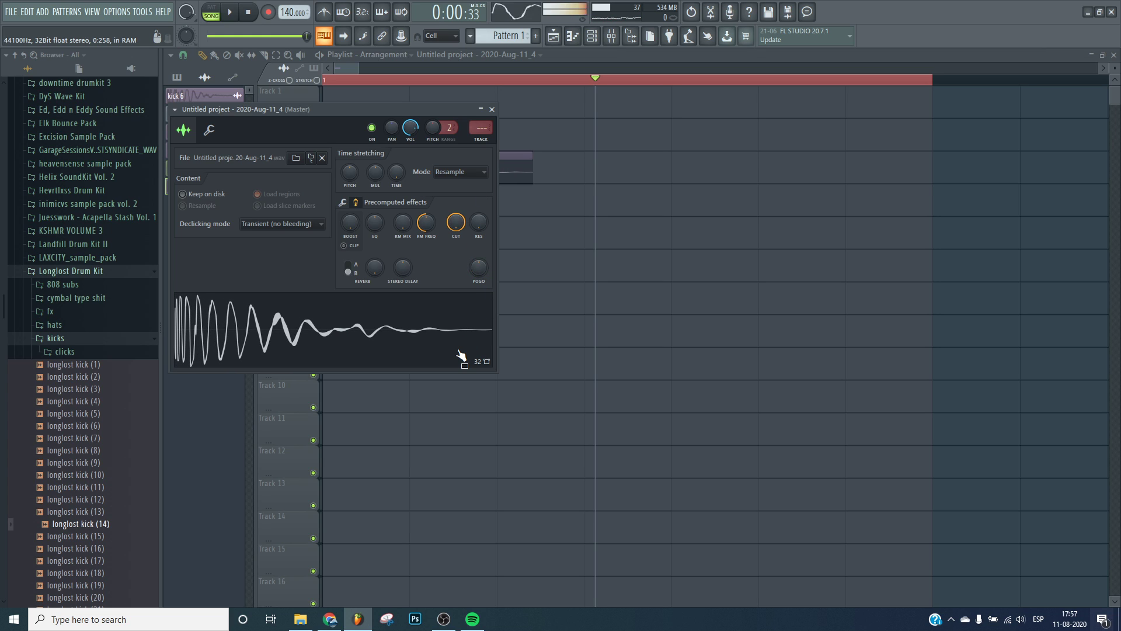
pyautogui.click(349, 246)
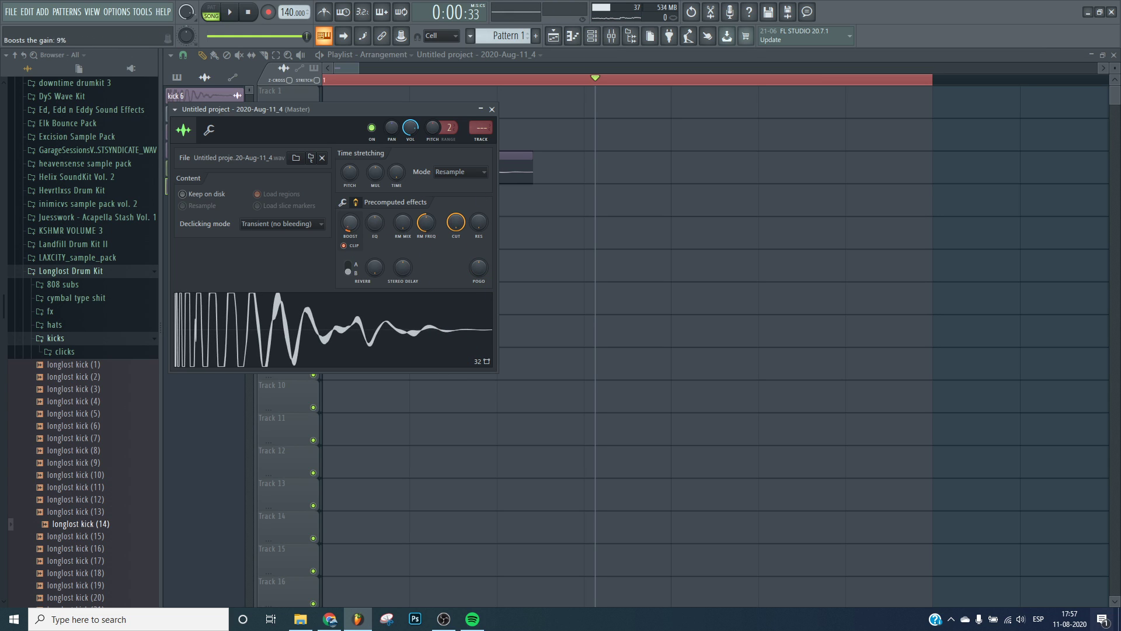
pyautogui.click(343, 306)
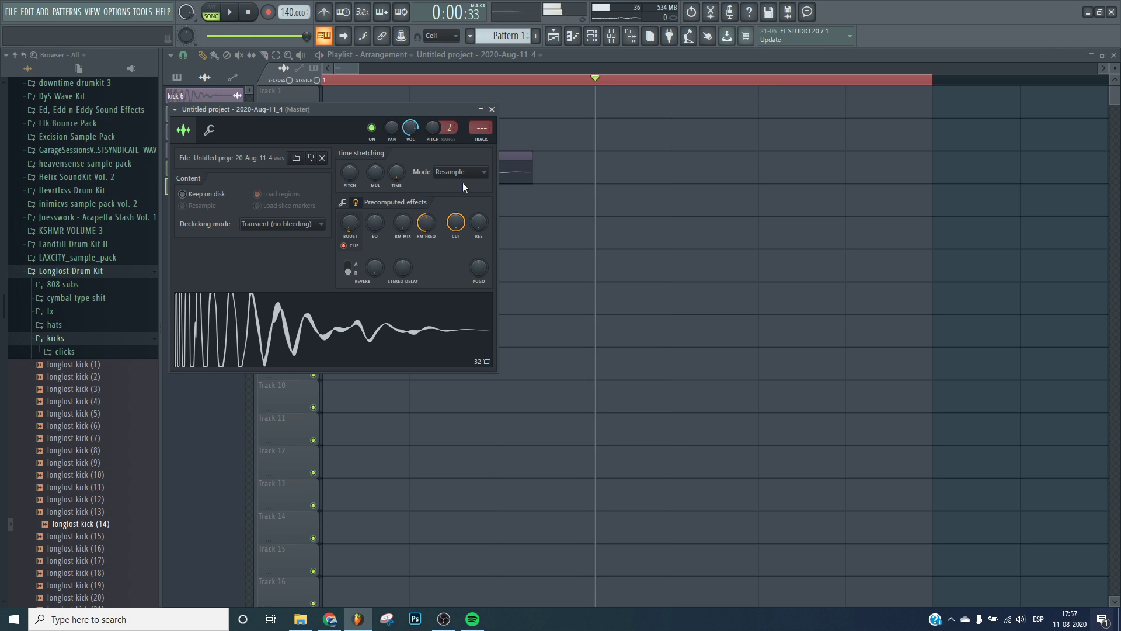
# Route the recorded sample to mixer insert 6 and load CamelCrusher there with the British Clean patch.
pyautogui.click(484, 142)
pyautogui.click(981, 325)
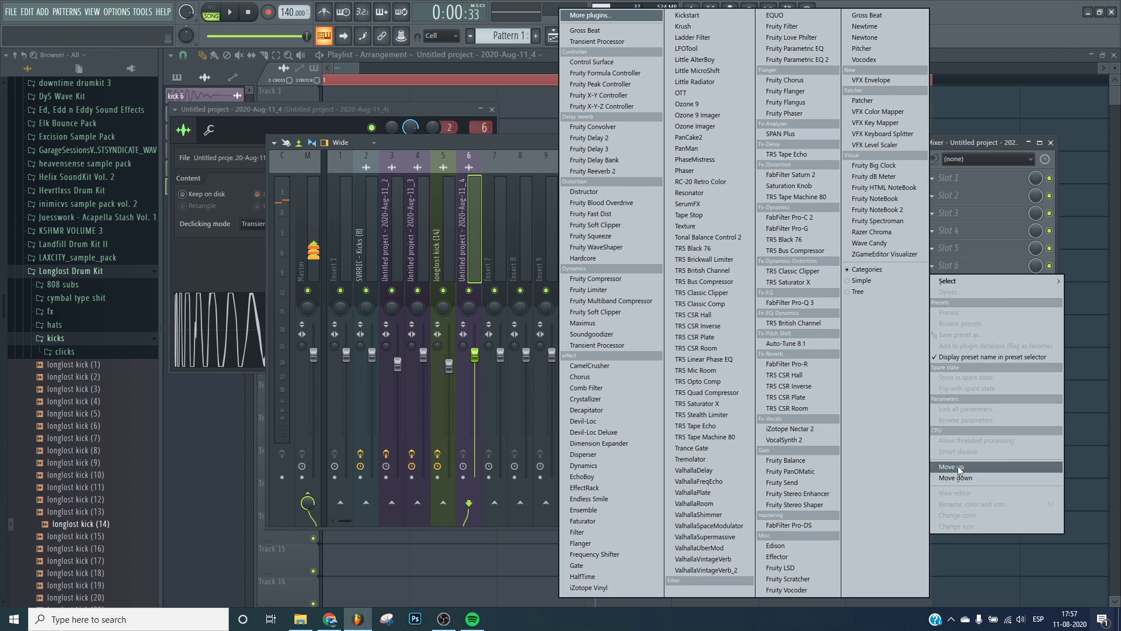
pyautogui.click(619, 365)
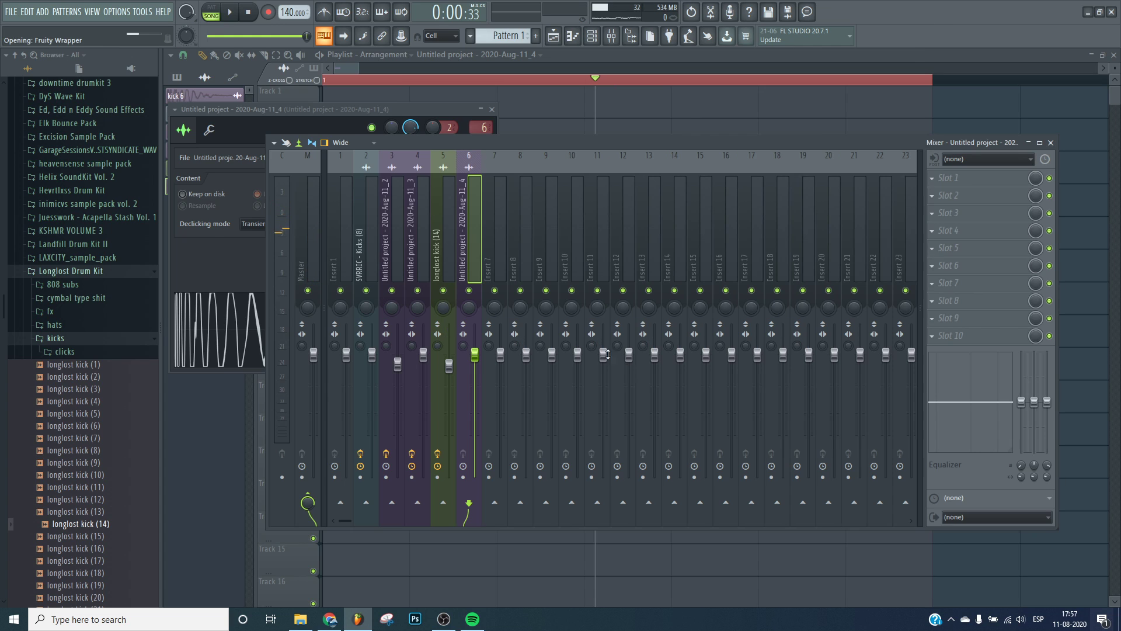
pyautogui.click(290, 237)
pyautogui.click(350, 393)
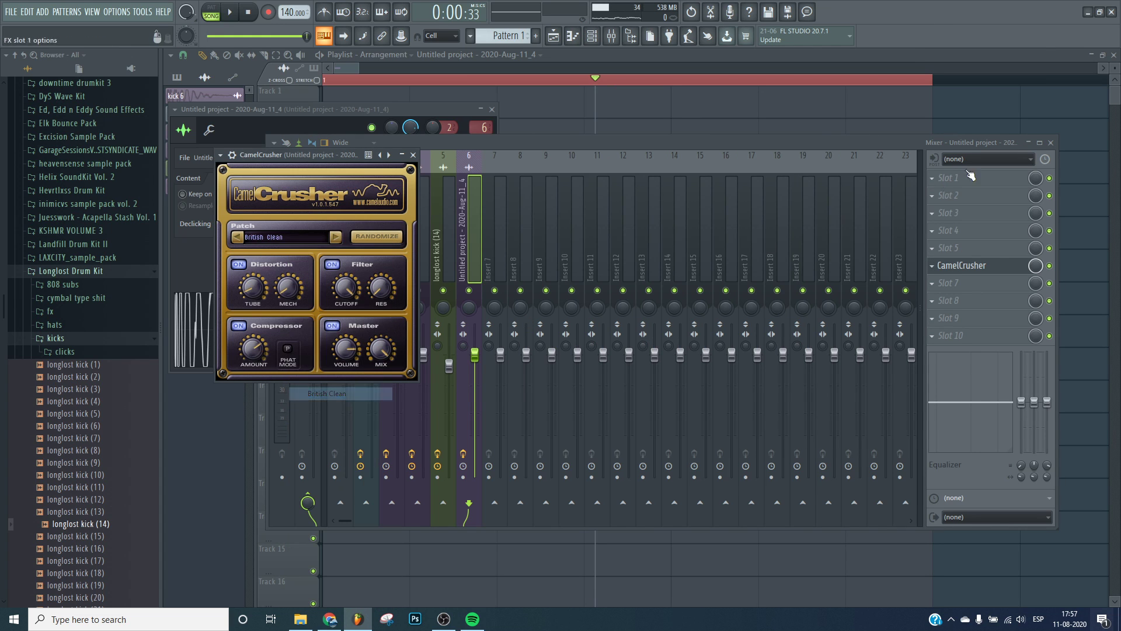
# Close CamelCrusher, play the kick, and lower insert 6's fader slightly.
pyautogui.click(1009, 268)
pyautogui.click(1009, 268)
pyautogui.press('space')
pyautogui.press('space')
pyautogui.press('space')
pyautogui.press('space')
pyautogui.press('space')
pyautogui.press('space')
pyautogui.press('space')
pyautogui.press('space')
pyautogui.press('space')
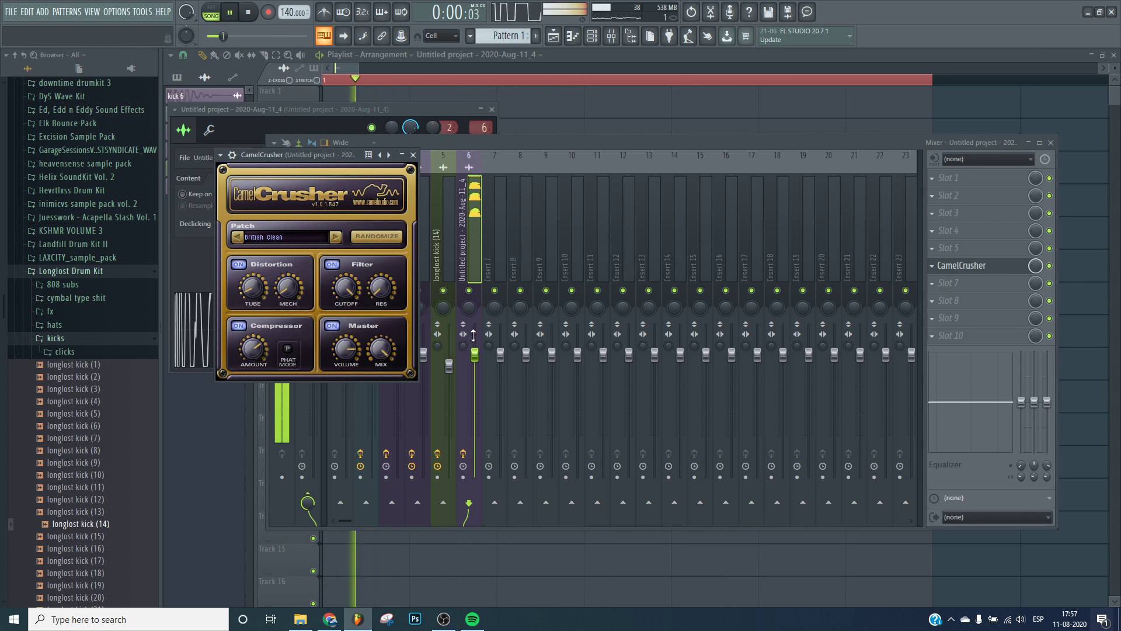
pyautogui.moveTo(474, 355); pyautogui.dragTo(475, 360)
pyautogui.press('space')
pyautogui.press('space')
pyautogui.press('space')
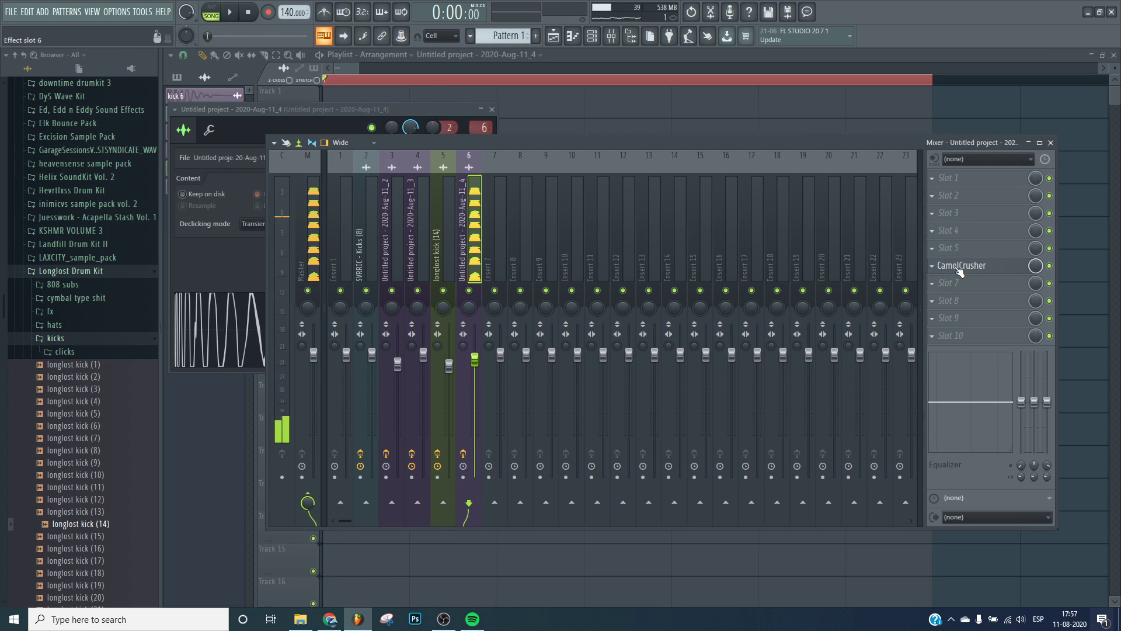
# Load Decapitator on insert 6, move it below CamelCrusher, and close its window.
pyautogui.click(934, 218)
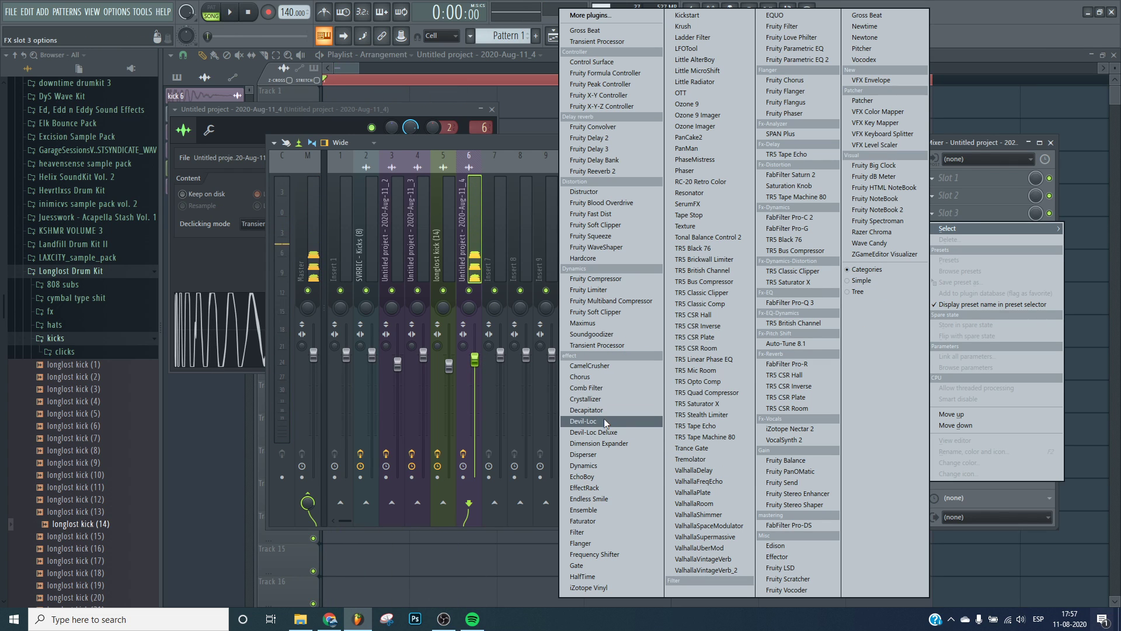
pyautogui.click(596, 409)
pyautogui.moveTo(972, 214); pyautogui.dragTo(970, 287)
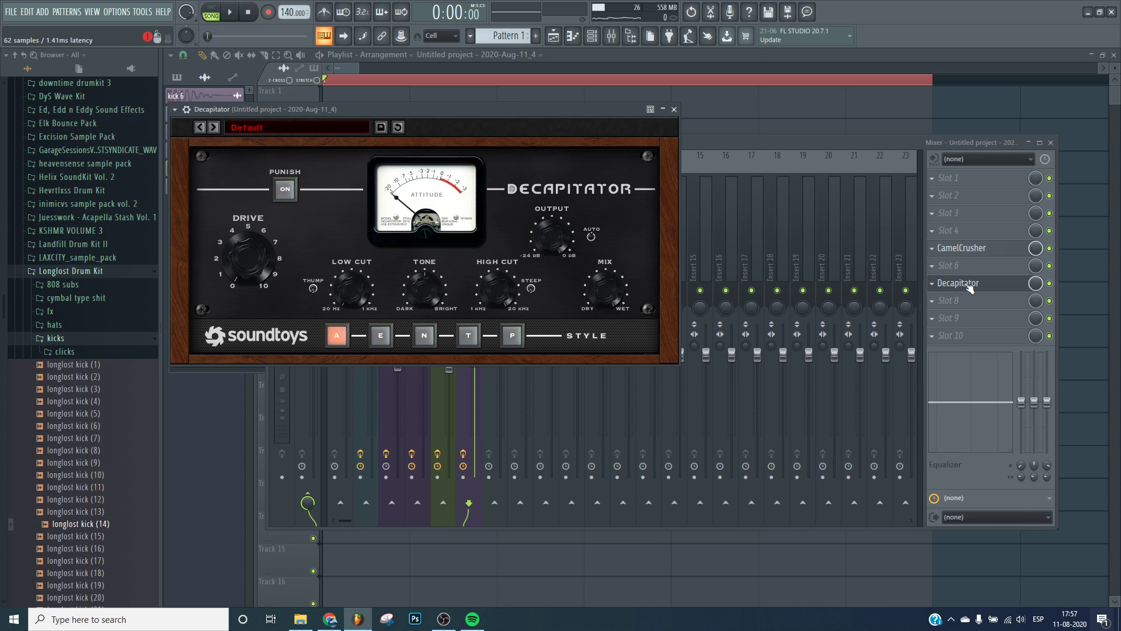
pyautogui.click(969, 282)
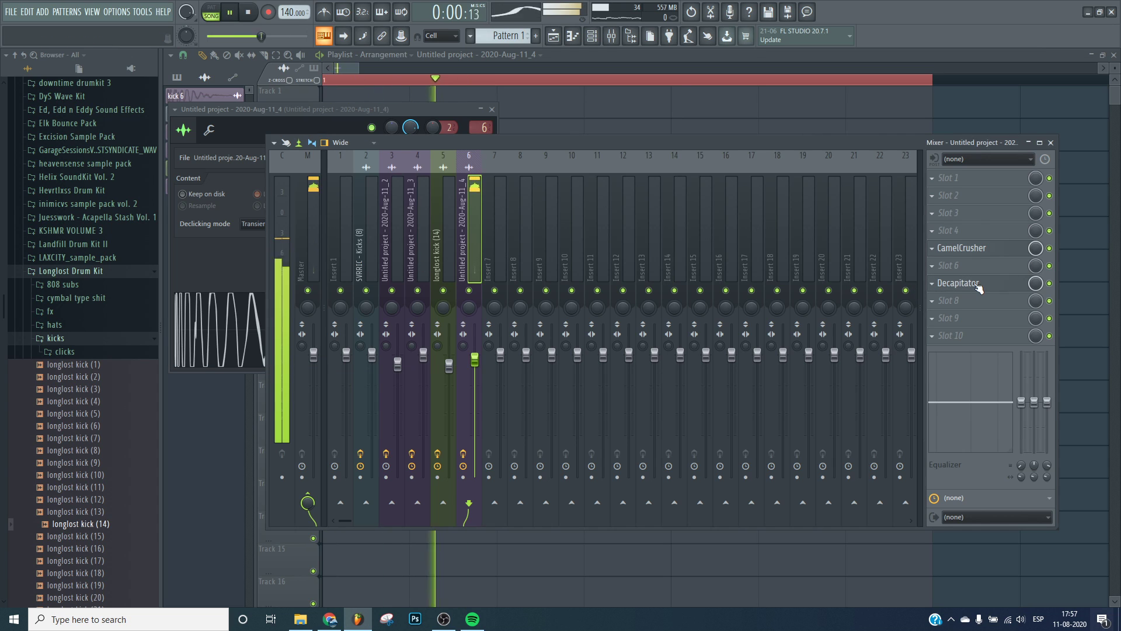
pyautogui.click(932, 283)
pyautogui.click(945, 310)
pyautogui.press('Return')
pyautogui.click(967, 200)
pyautogui.press('Escape')
pyautogui.press('Escape')
pyautogui.press('Escape')
pyautogui.press('Escape')
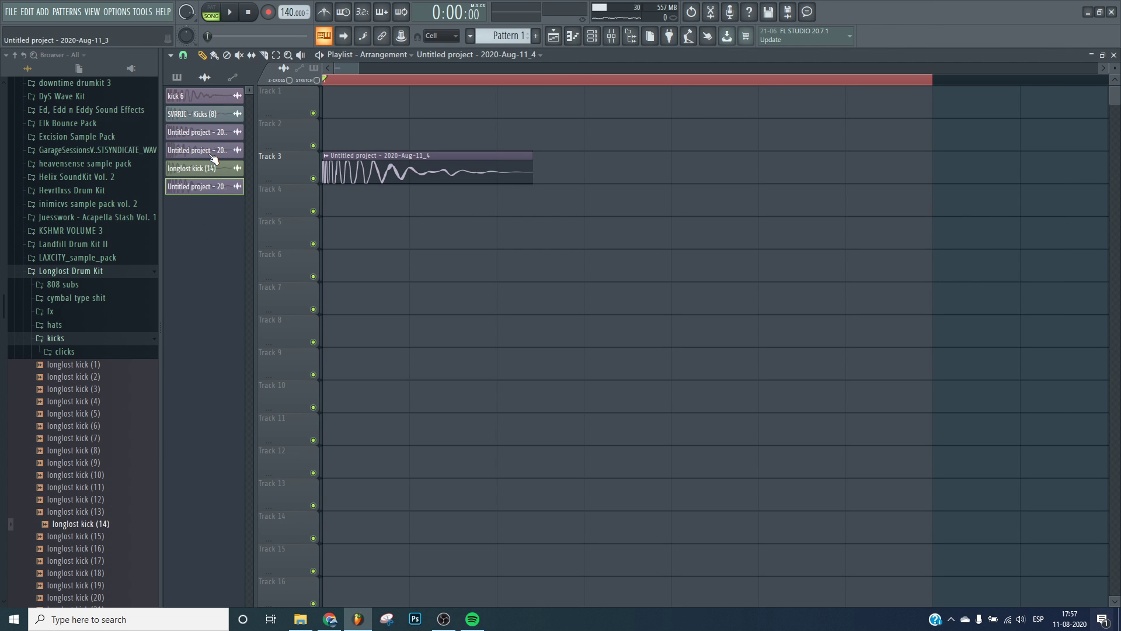
# Review the other kick channels' sample settings and their mixer effect chains.
pyautogui.click(219, 156)
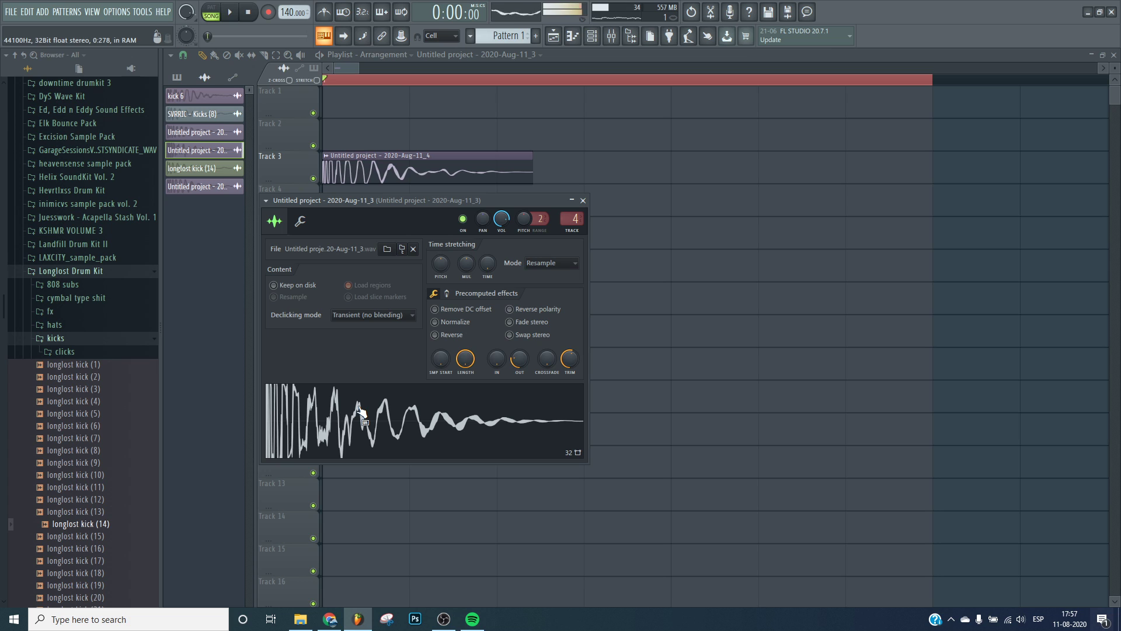
pyautogui.press('Escape')
pyautogui.press('F9')
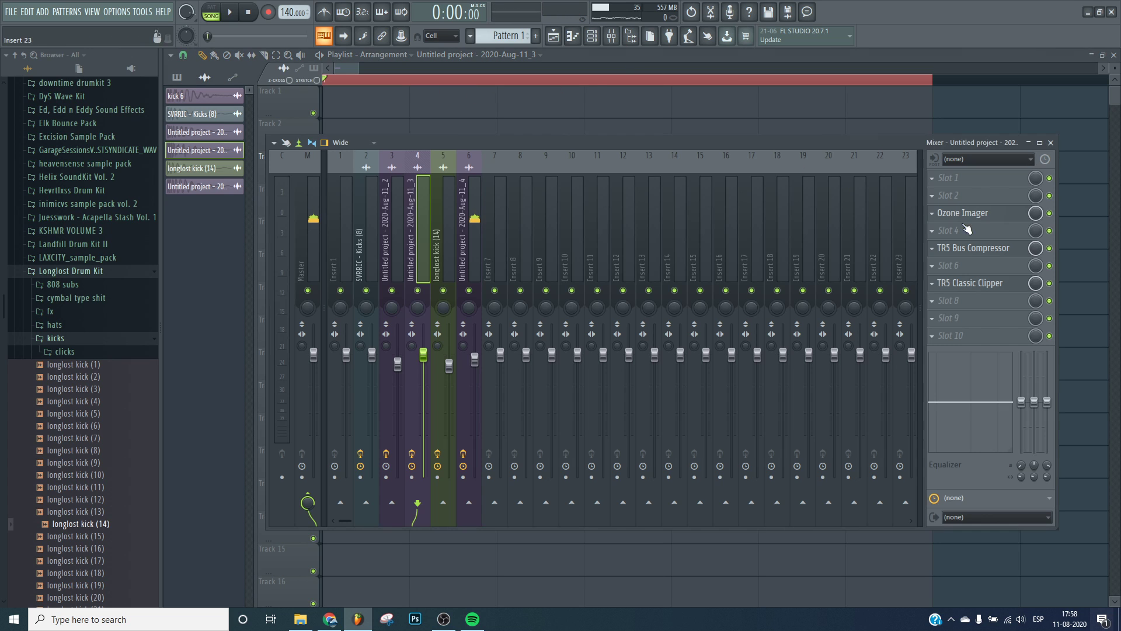
pyautogui.click(465, 298)
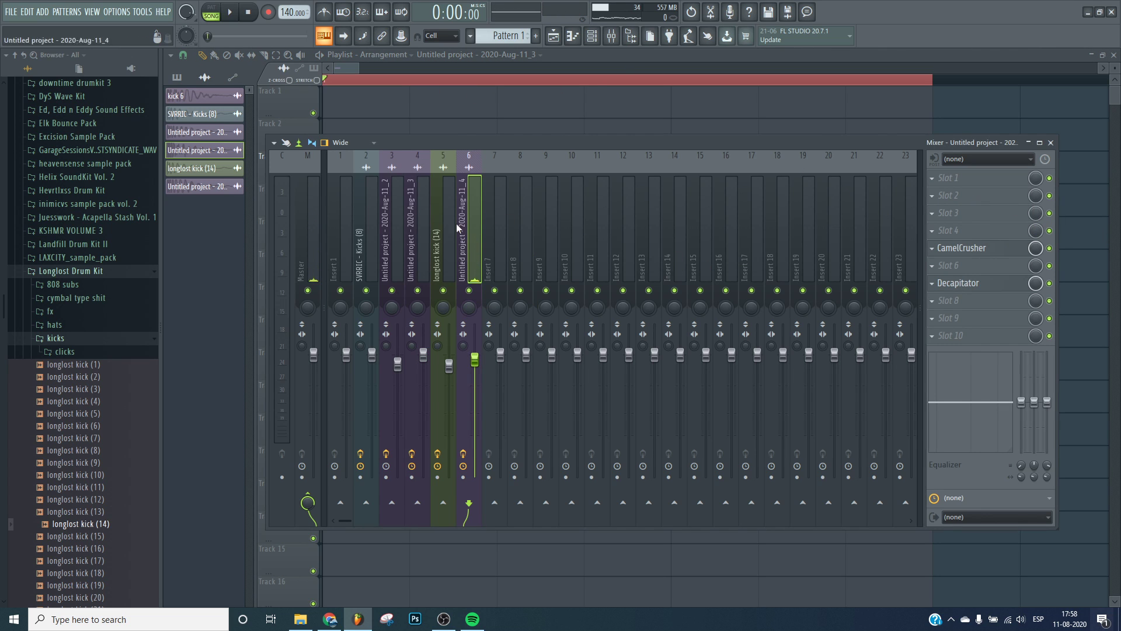
pyautogui.click(410, 240)
pyautogui.click(394, 245)
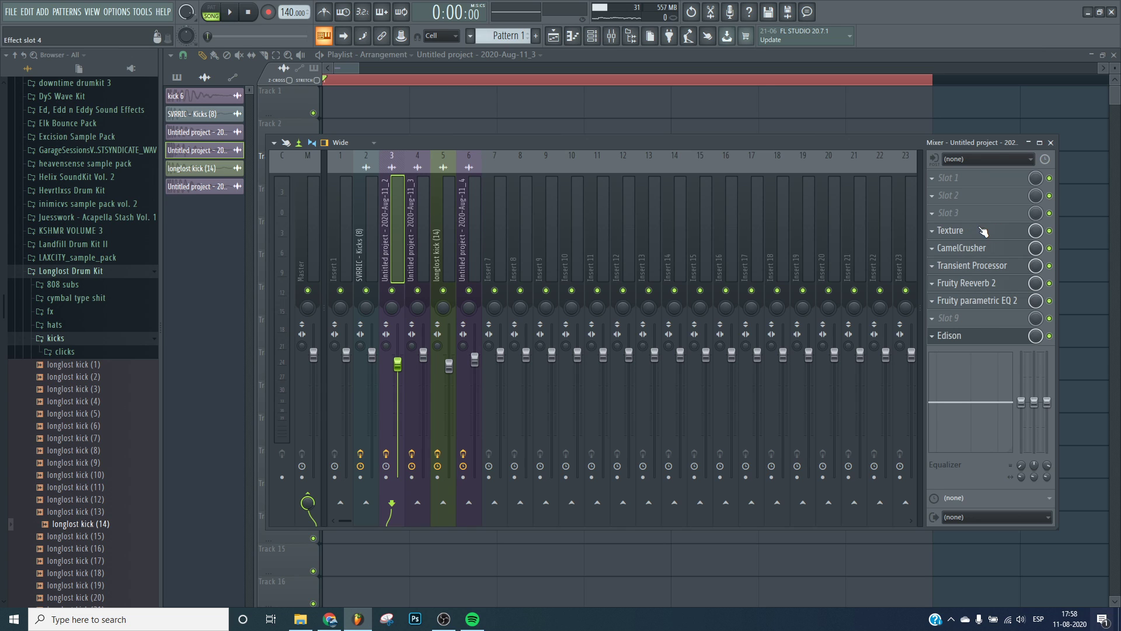
pyautogui.click(992, 333)
pyautogui.press('Escape')
pyautogui.click(441, 222)
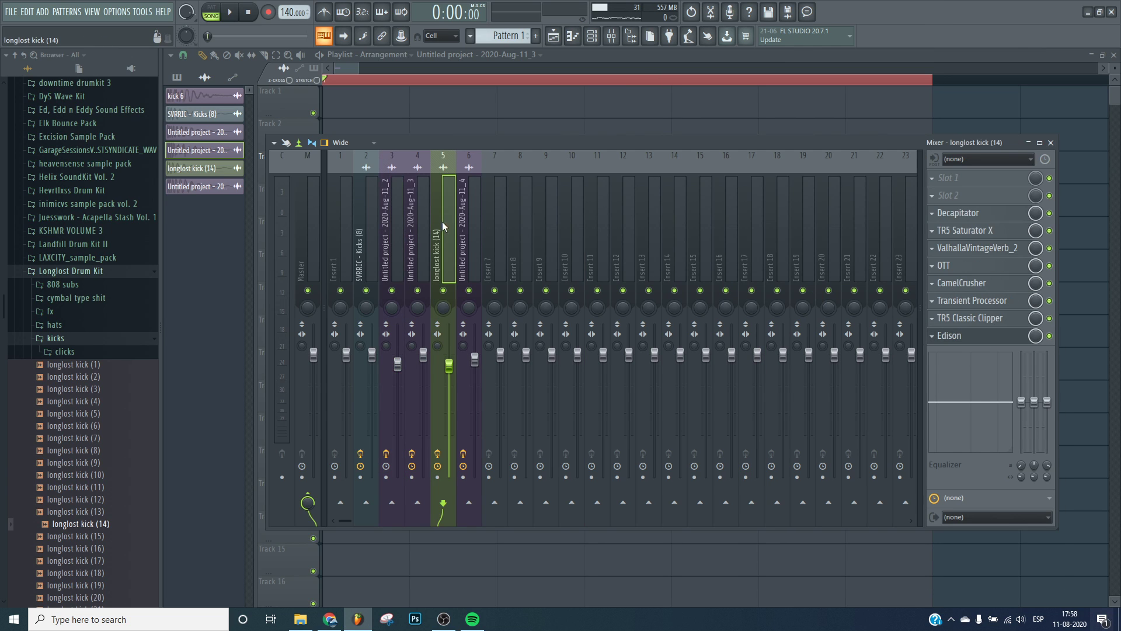
pyautogui.click(473, 211)
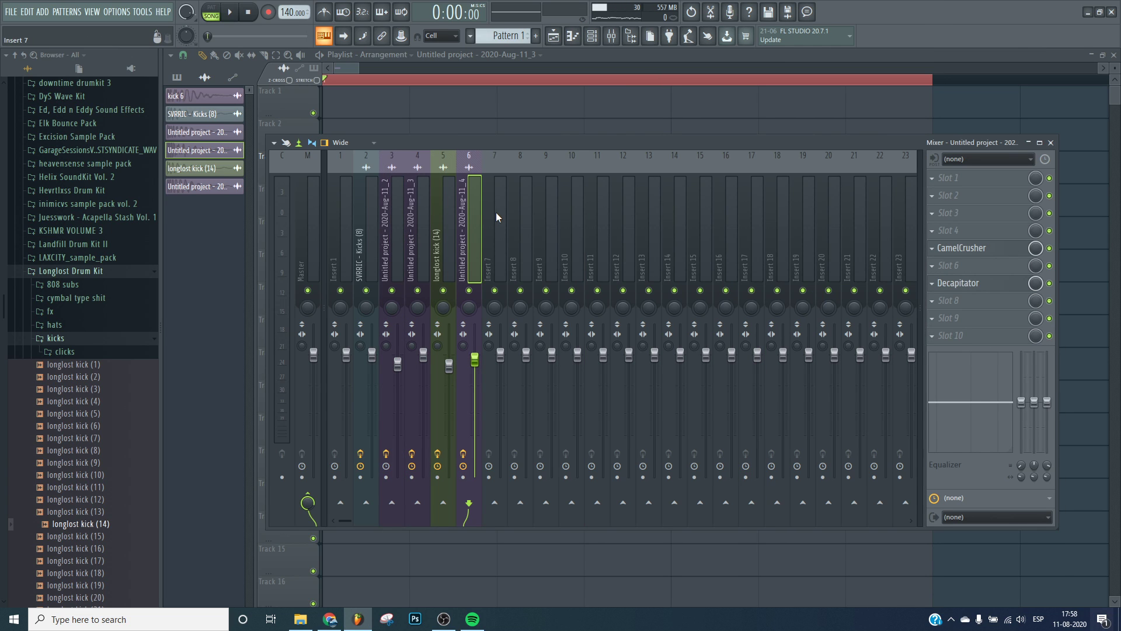
# Load Texture into insert 6's second slot and set its envelope attack to 0.1 ms, hold Off, decay 1.0 ms.
pyautogui.click(993, 195)
pyautogui.moveTo(958, 211)
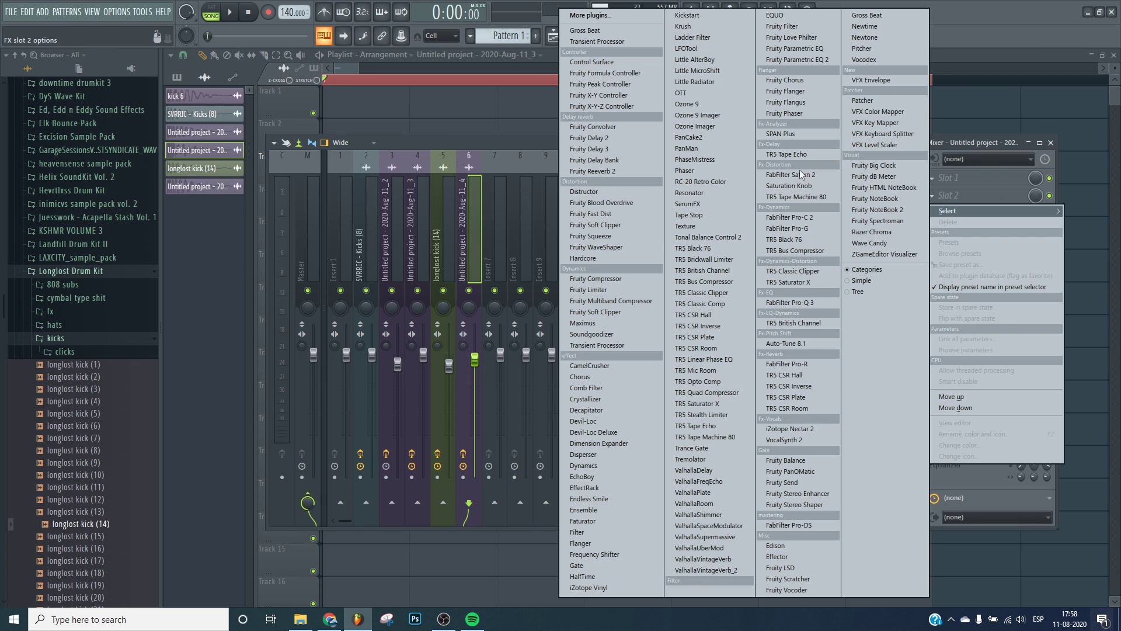
pyautogui.click(726, 226)
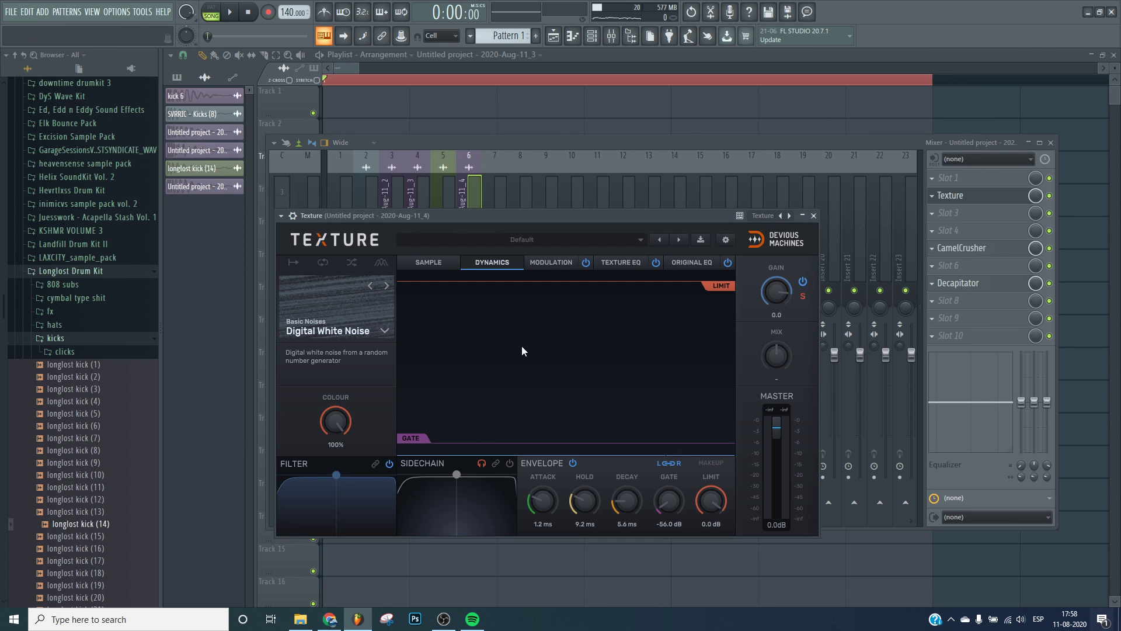
pyautogui.moveTo(528, 216); pyautogui.dragTo(569, 134)
pyautogui.moveTo(584, 419); pyautogui.dragTo(700, 507)
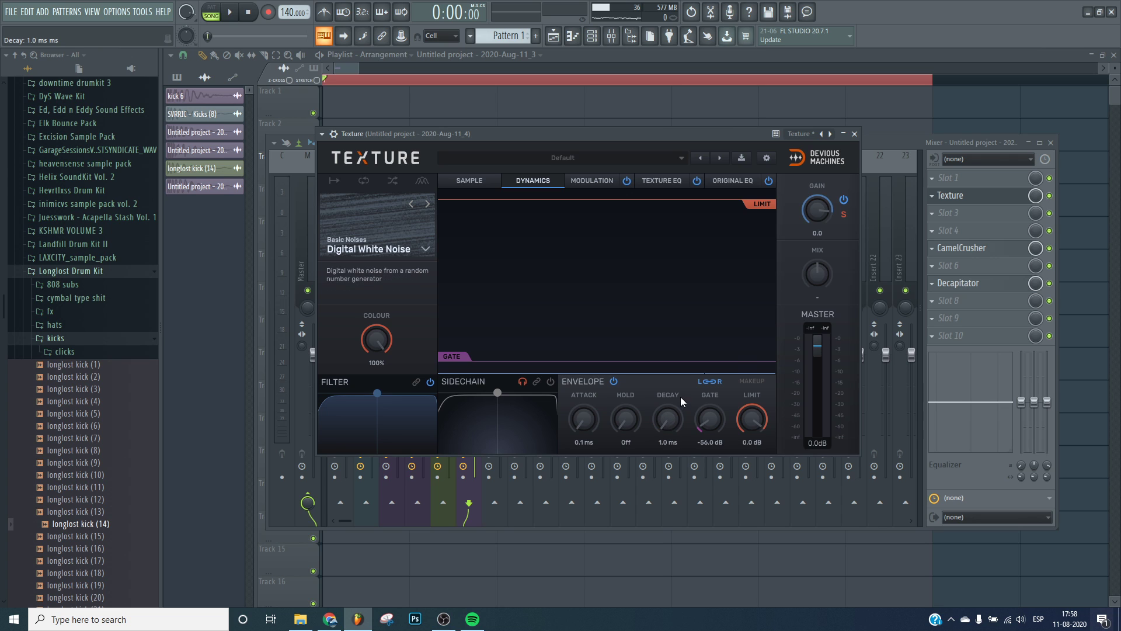
# Play the kick, adjust Texture's gate and limit, and close Texture.
pyautogui.press('space')
pyautogui.moveTo(709, 420); pyautogui.dragTo(710, 379)
pyautogui.moveTo(720, 423); pyautogui.dragTo(752, 427)
pyautogui.click(958, 196)
# Reorder insert 6's chain so CamelCrusher and Decapitator follow directly after Texture.
pyautogui.scroll(1, 958, 246)
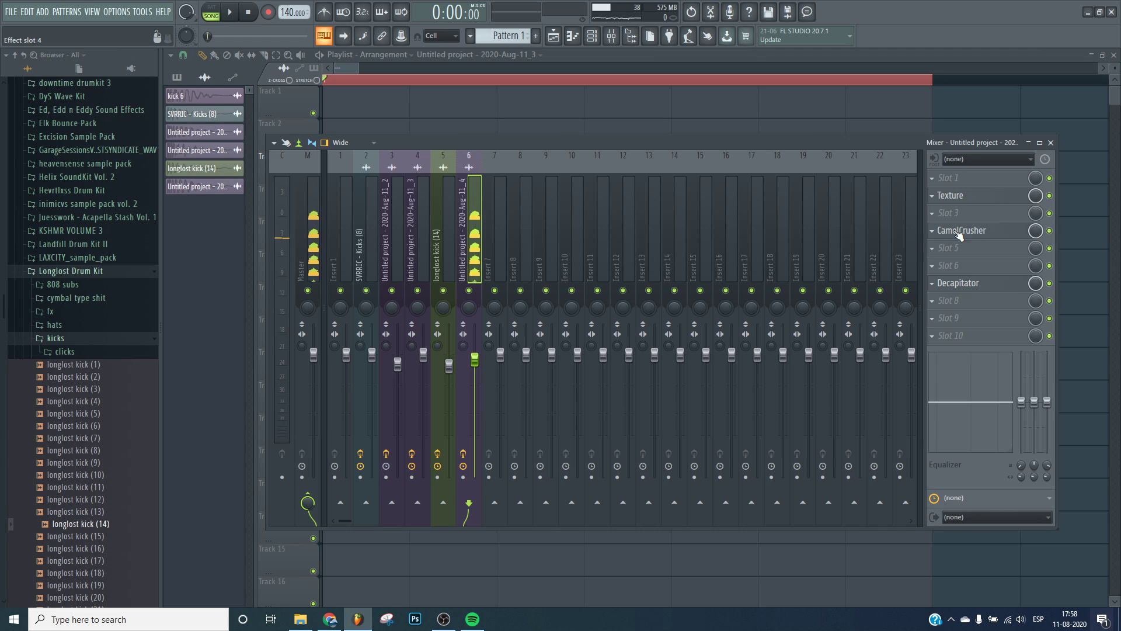
pyautogui.scroll(1, 959, 232)
pyautogui.scroll(-1, 960, 216)
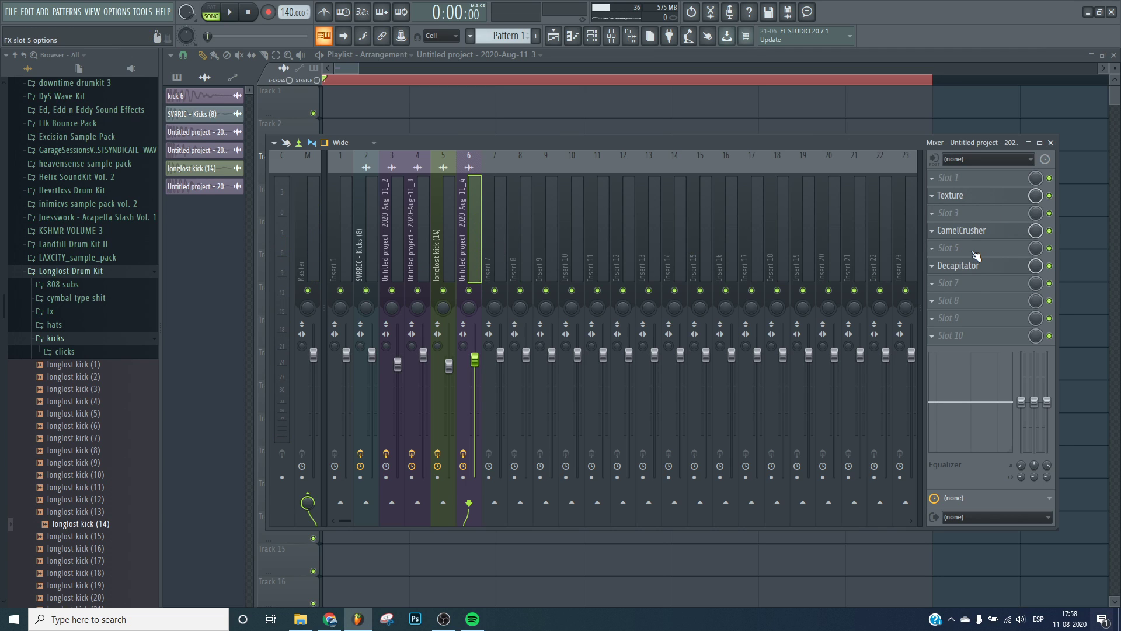
pyautogui.click(976, 256)
pyautogui.click(610, 411)
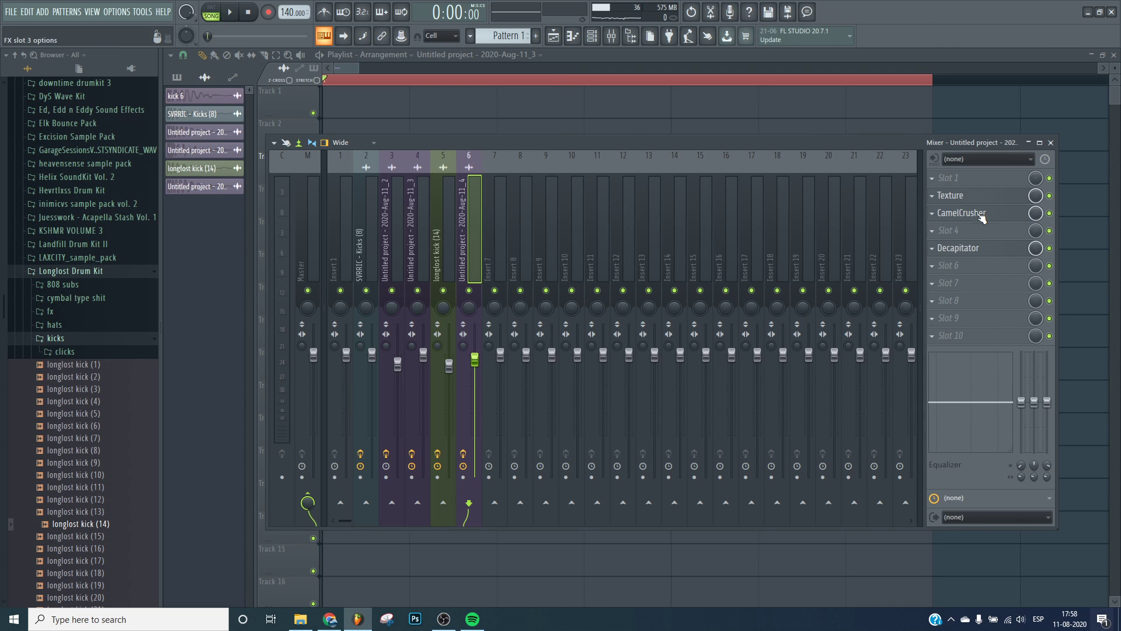
pyautogui.scroll(1, 980, 247)
# Load TR5 Bus Compressor into the slot below Decapitator and play the kick through it.
pyautogui.click(983, 282)
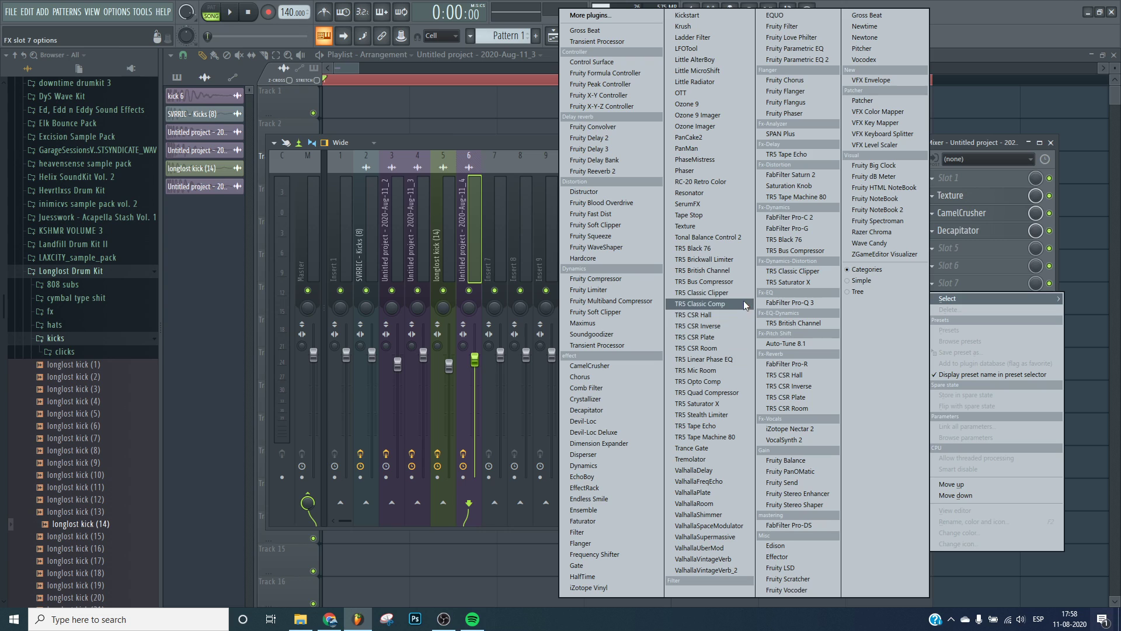
pyautogui.click(723, 282)
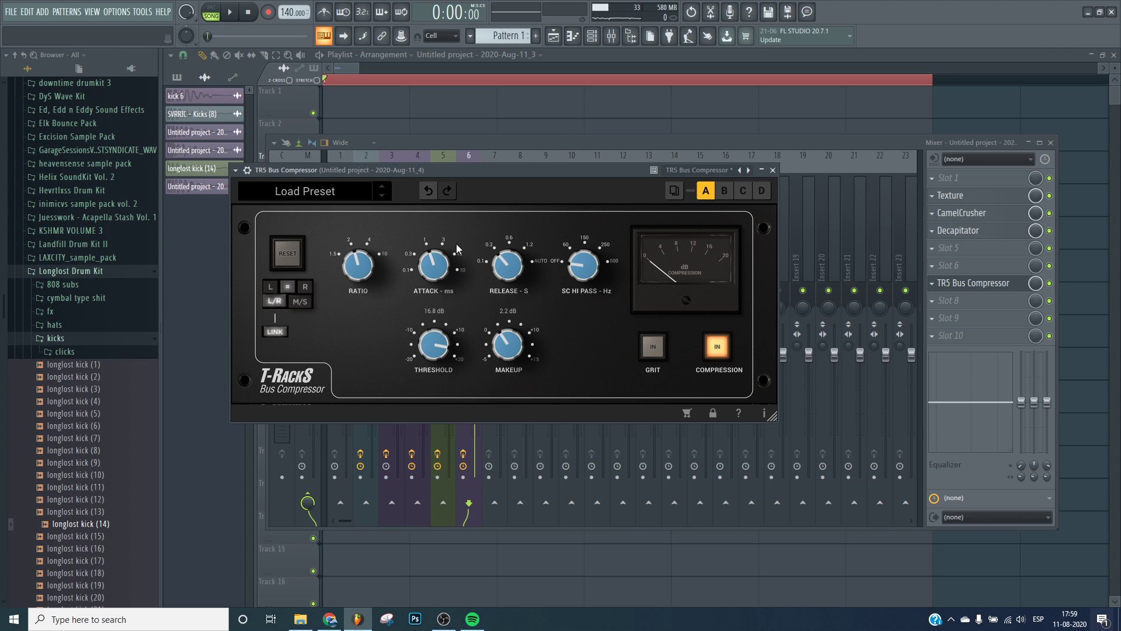
pyautogui.press('space')
# Raise the TR5 Bus Compressor's threshold to 14.4 dB, audition the kick, and close the compressor.
pyautogui.press('space')
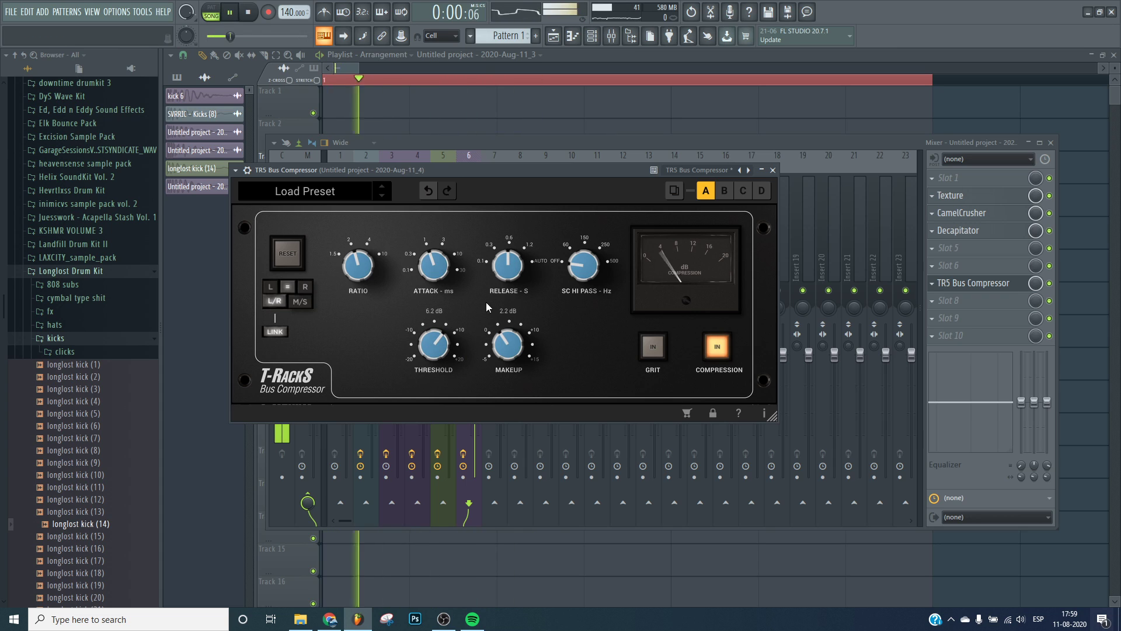
pyautogui.moveTo(454, 321); pyautogui.dragTo(499, 284)
pyautogui.press('space')
pyautogui.press('space')
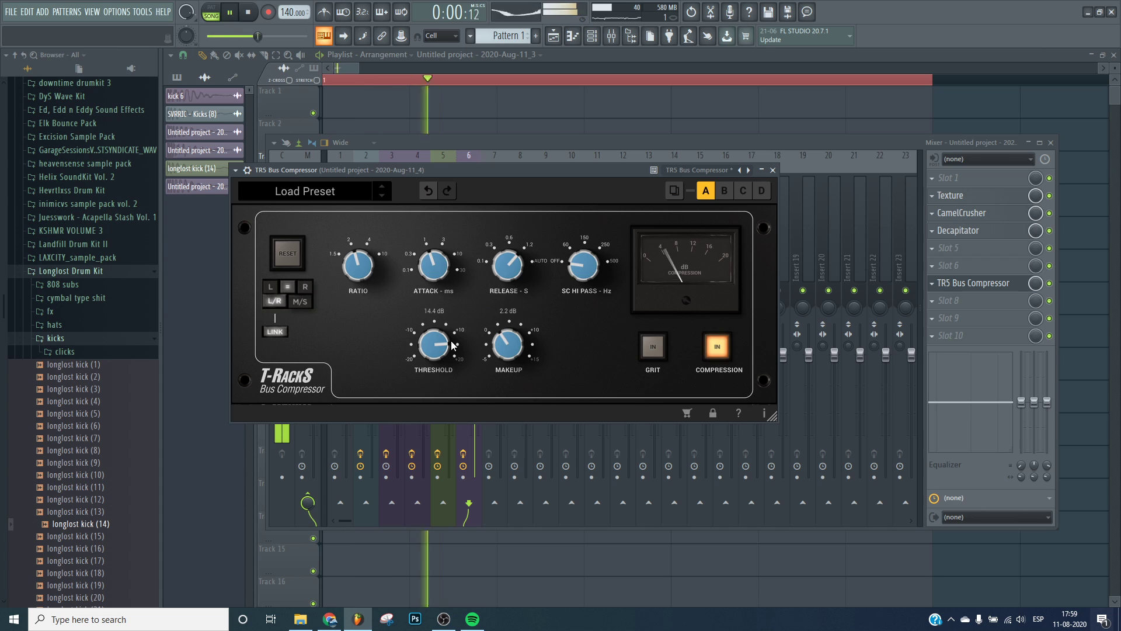
pyautogui.press('space')
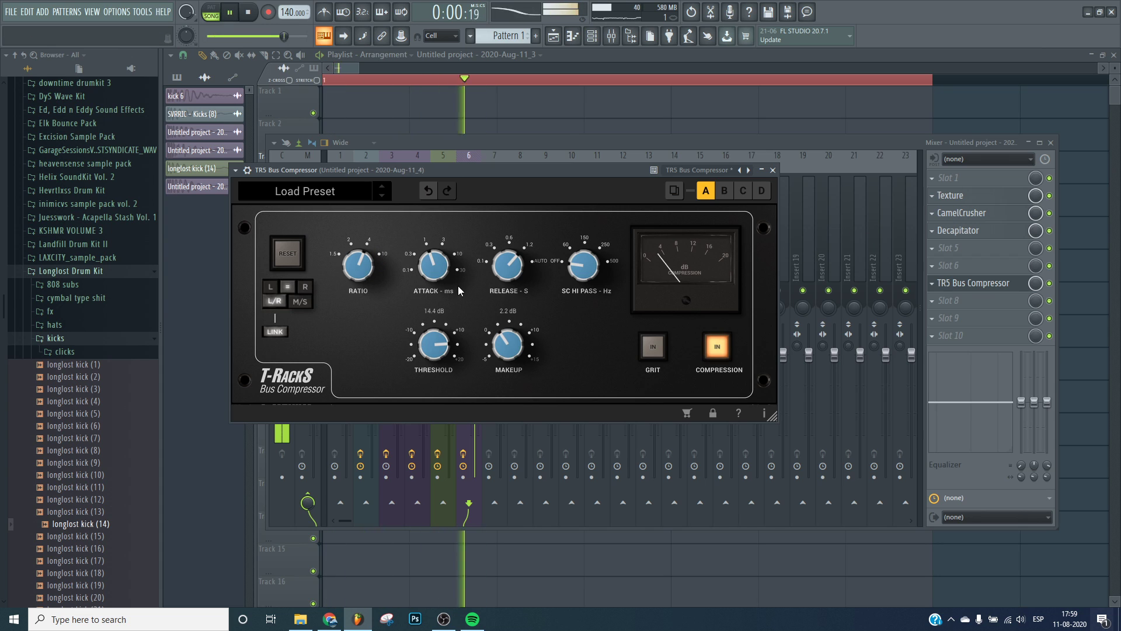
pyautogui.press('space')
pyautogui.press('space')
pyautogui.click(772, 170)
pyautogui.press('space')
pyautogui.press('space')
pyautogui.press('space')
pyautogui.press('space')
pyautogui.press('space')
pyautogui.press('space')
pyautogui.press('space')
# Reopen Texture's editor on insert 6 to audition the kick through it, then close it.
pyautogui.click(463, 453)
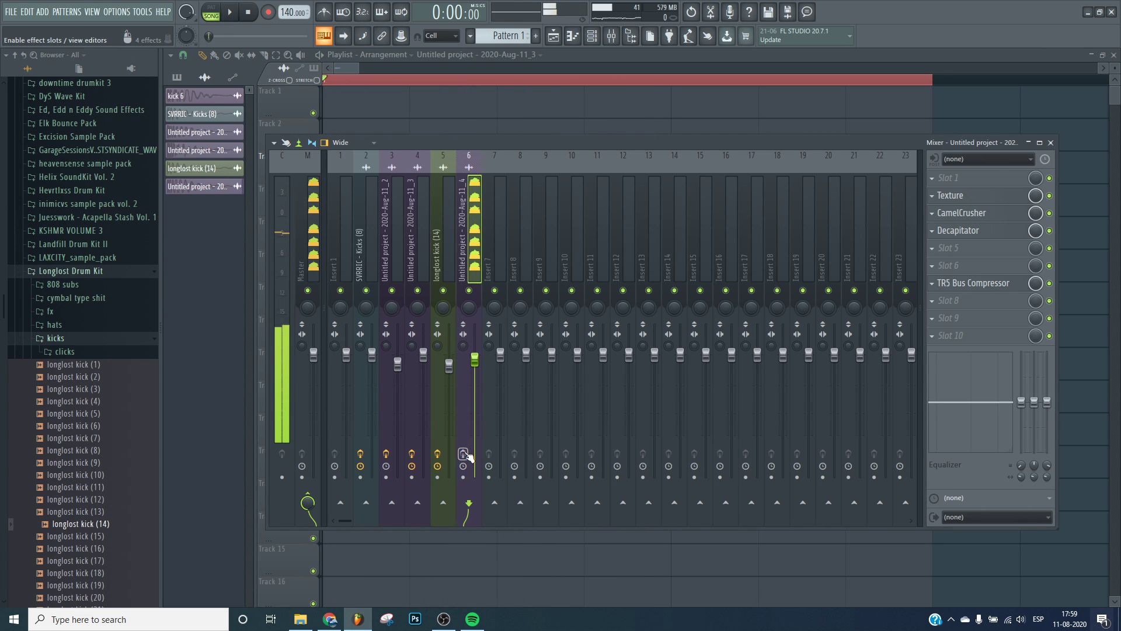
pyautogui.click(463, 454)
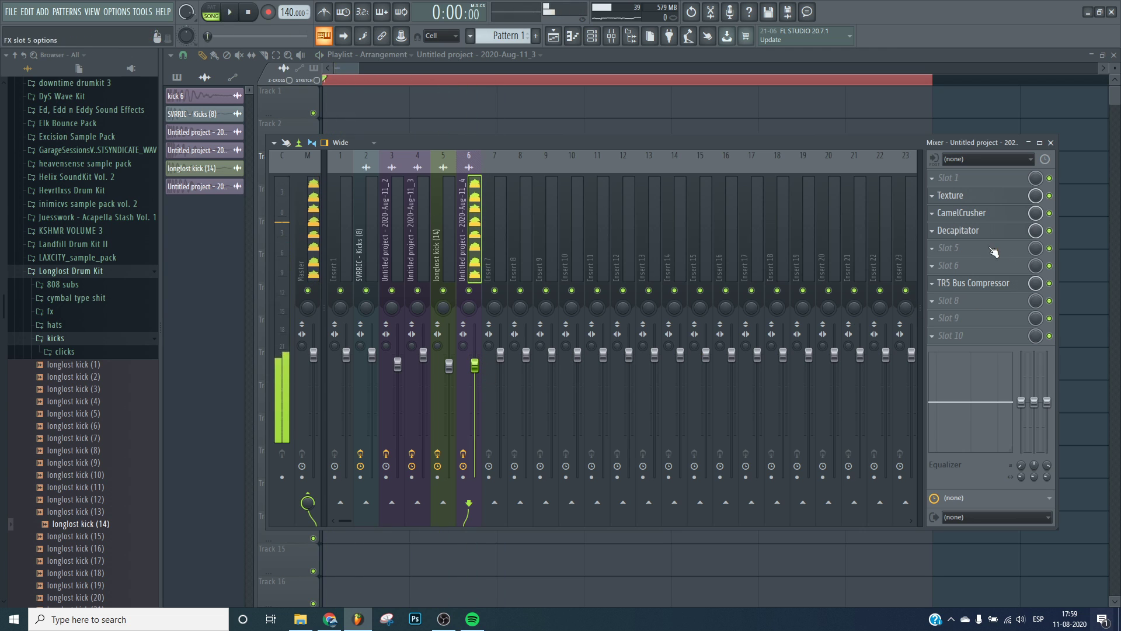
pyautogui.click(951, 195)
pyautogui.press('space')
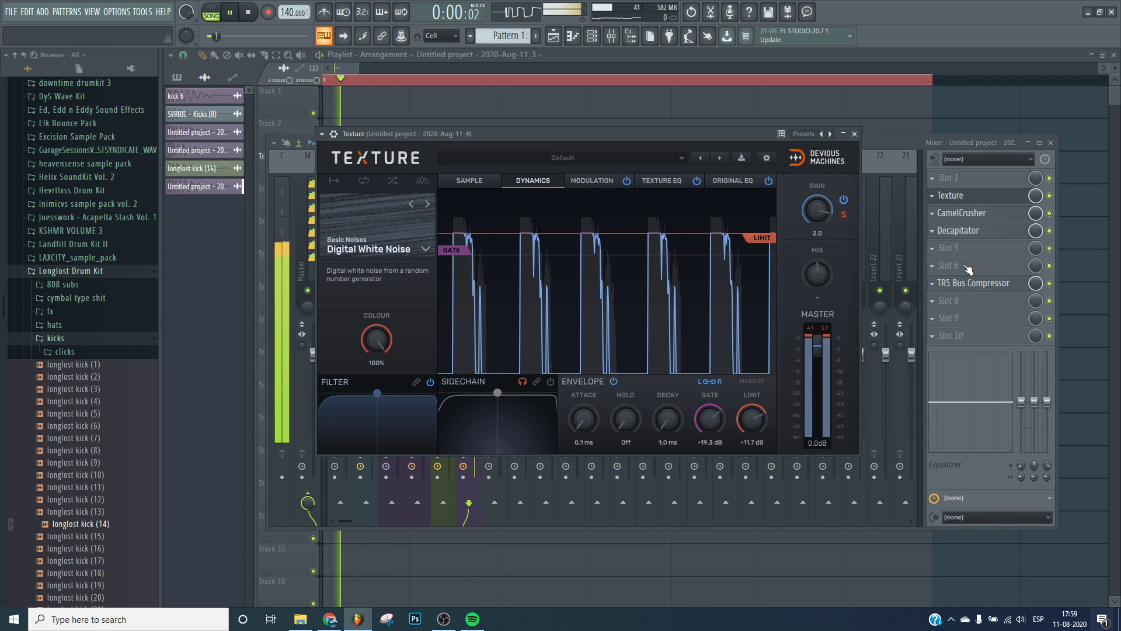
pyautogui.press('space')
pyautogui.click(957, 198)
# Load OTT into insert 6's empty fifth effect slot.
pyautogui.click(954, 248)
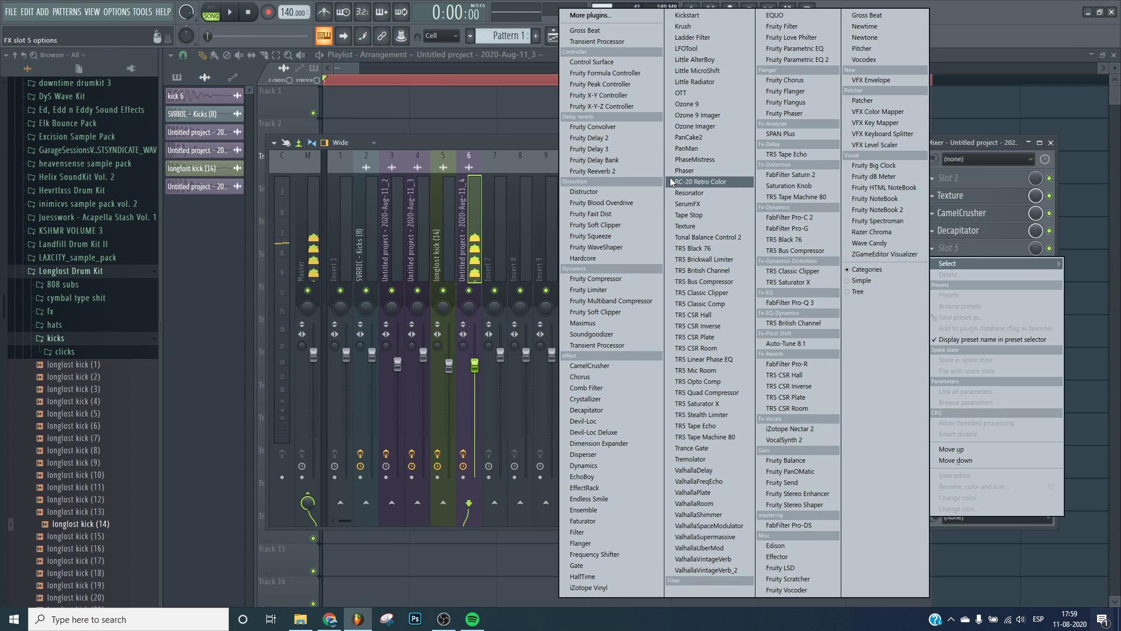
pyautogui.click(696, 91)
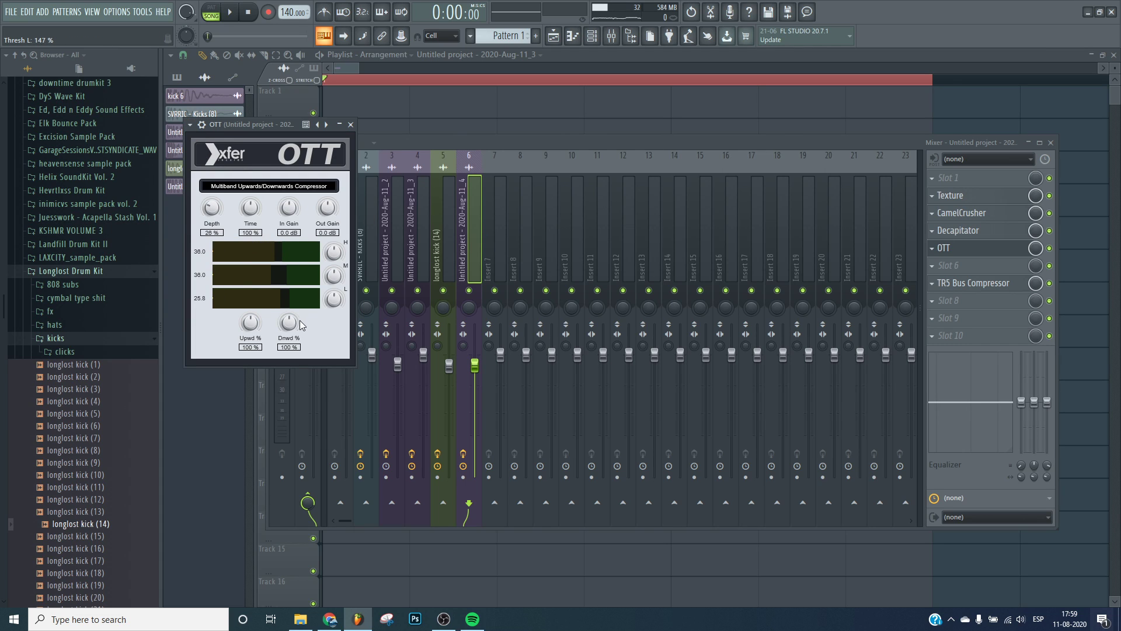
# Rearrange insert 6's chain so TR5 Bus Compressor sits in slot 6 with OTT directly below it.
pyautogui.press('Escape')
pyautogui.press('space')
pyautogui.click(1049, 249)
pyautogui.click(1049, 249)
pyautogui.scroll(-1, 1003, 252)
pyautogui.click(995, 268)
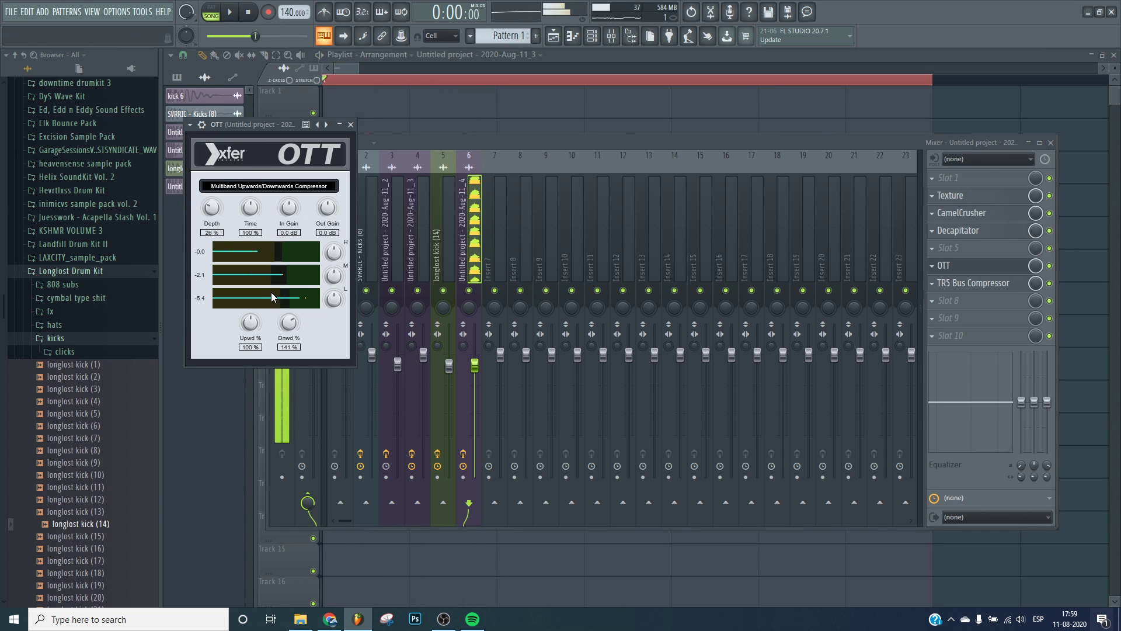
pyautogui.press('Escape')
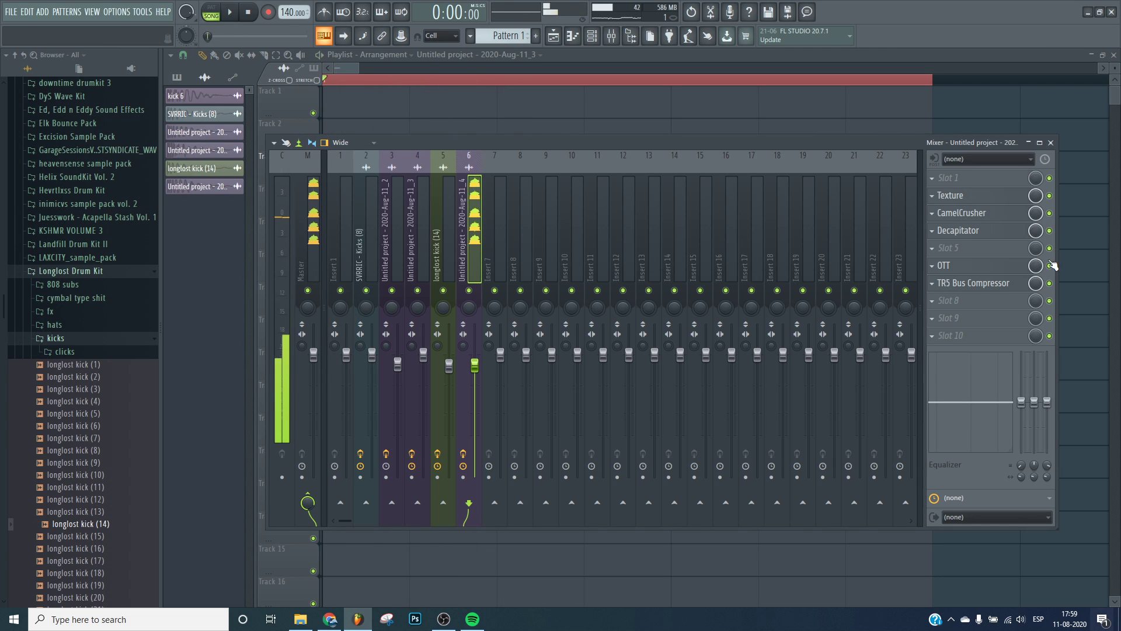
pyautogui.scroll(-1, 1022, 266)
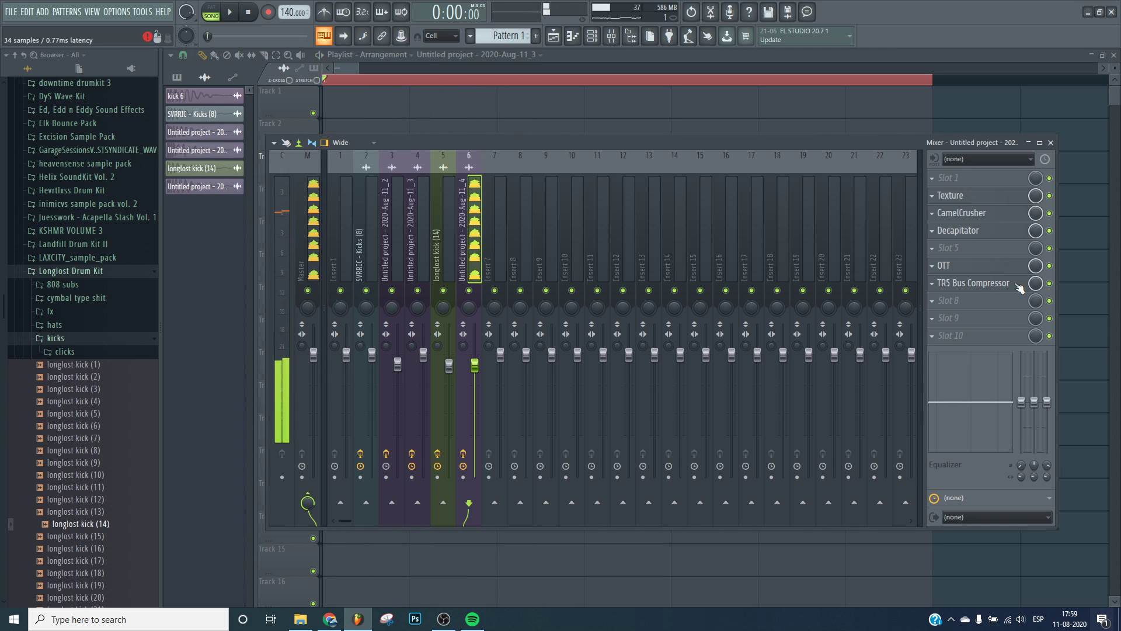
# Load Fruity Reeverb 2 into the slot below OTT.
pyautogui.click(975, 298)
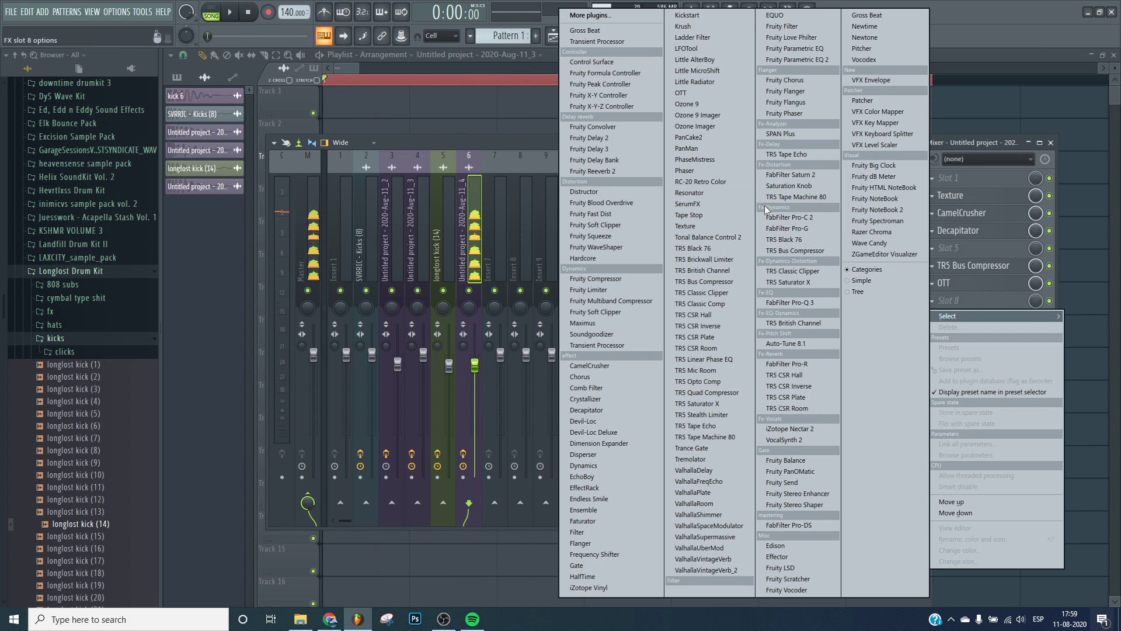
pyautogui.click(591, 172)
# Set Fruity Reeverb 2's decay to 0.4 sec and adjust its high cut, diffusion and stereo separation while playing the kick.
pyautogui.moveTo(547, 236); pyautogui.dragTo(477, 239)
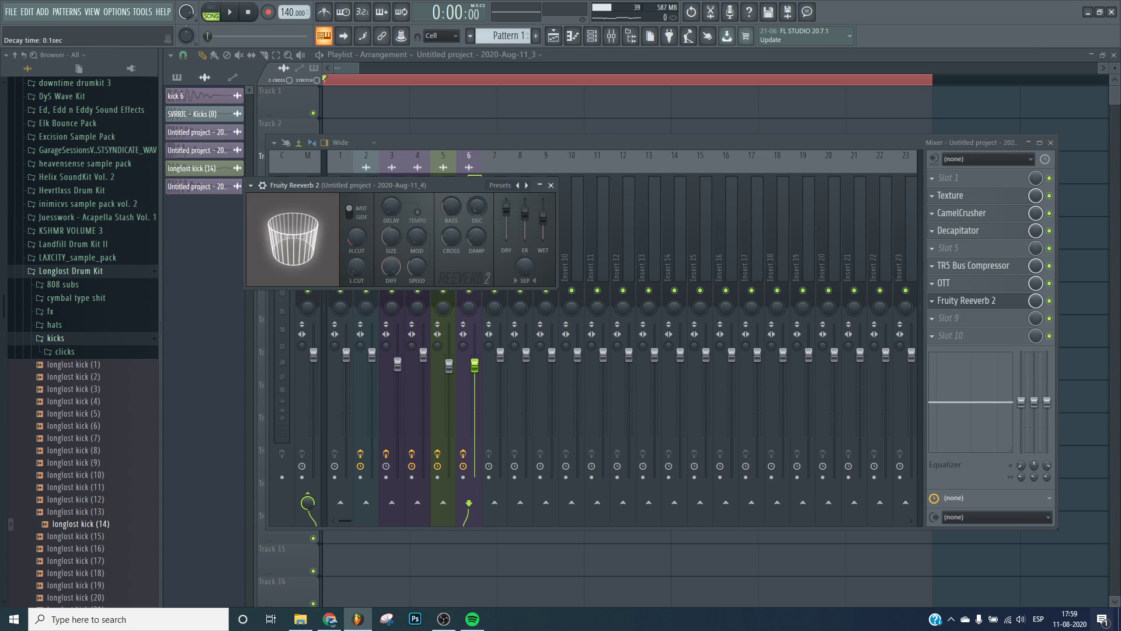
pyautogui.moveTo(356, 237); pyautogui.dragTo(356, 251)
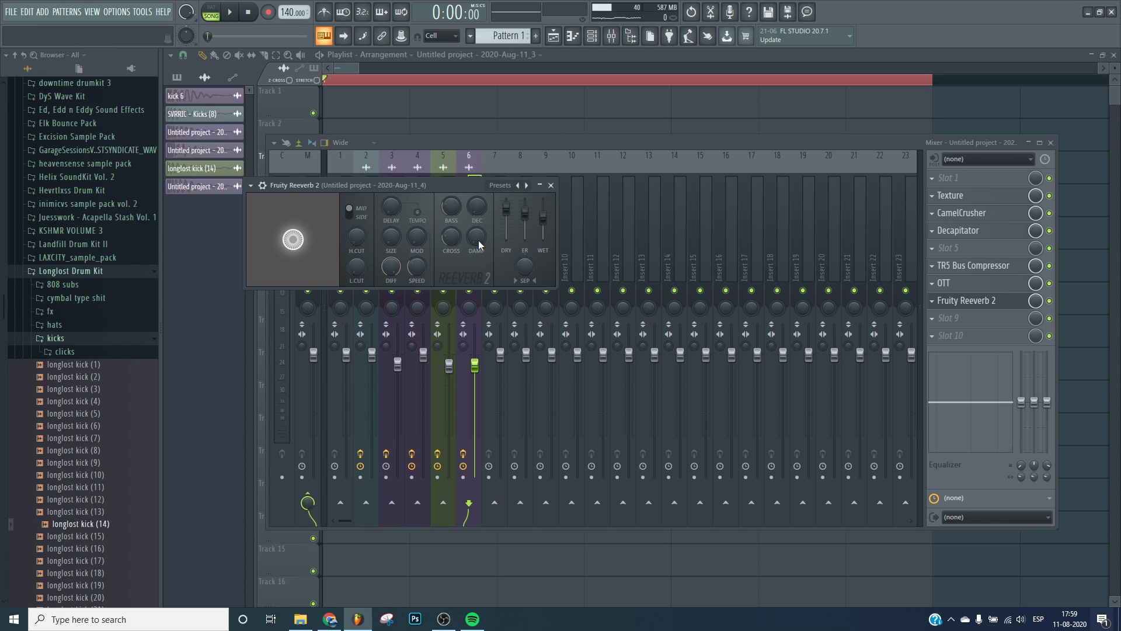
pyautogui.moveTo(476, 206); pyautogui.dragTo(476, 222)
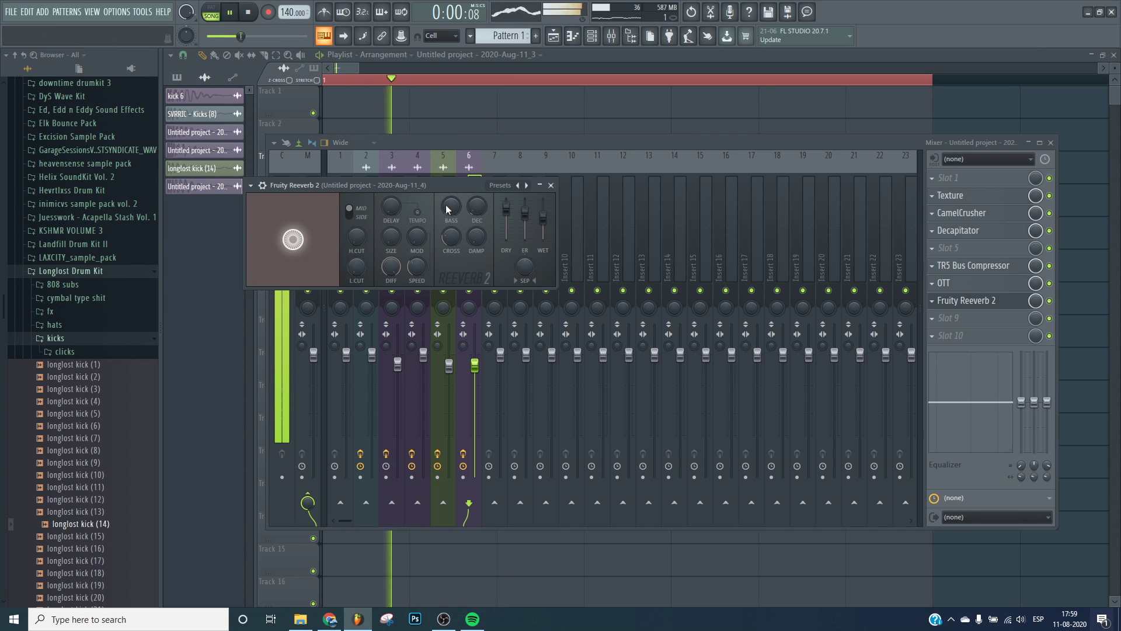
pyautogui.moveTo(391, 267); pyautogui.dragTo(391, 304)
pyautogui.click(525, 267)
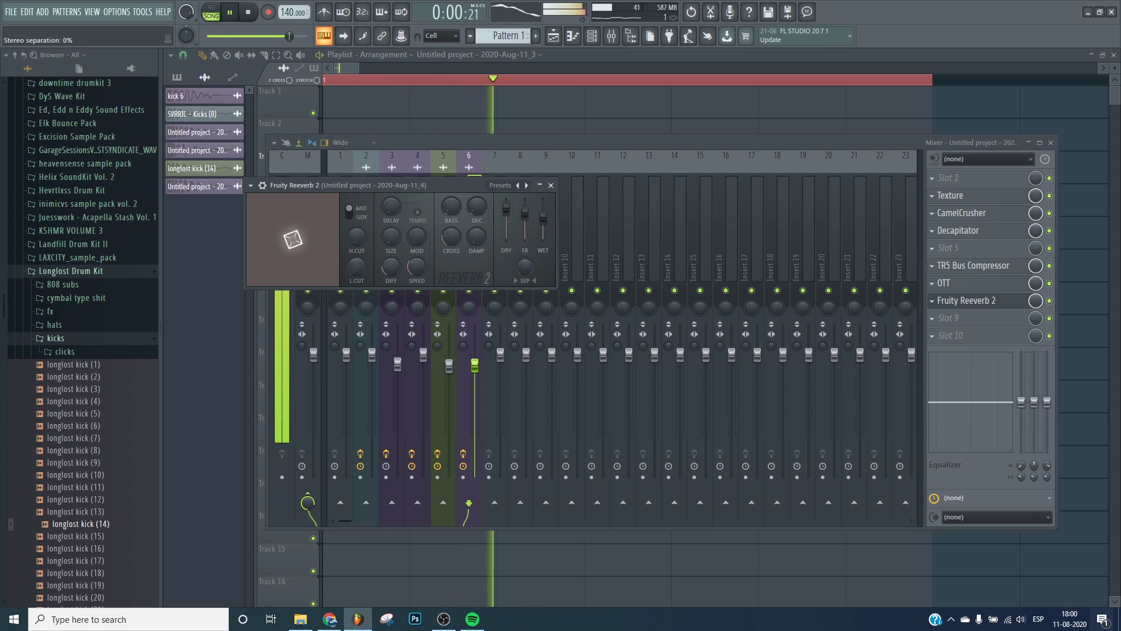
pyautogui.press('space')
pyautogui.press('space')
# Lower the reverb's diffusion further, audition the kick, and close Fruity Reeverb 2.
pyautogui.press('space')
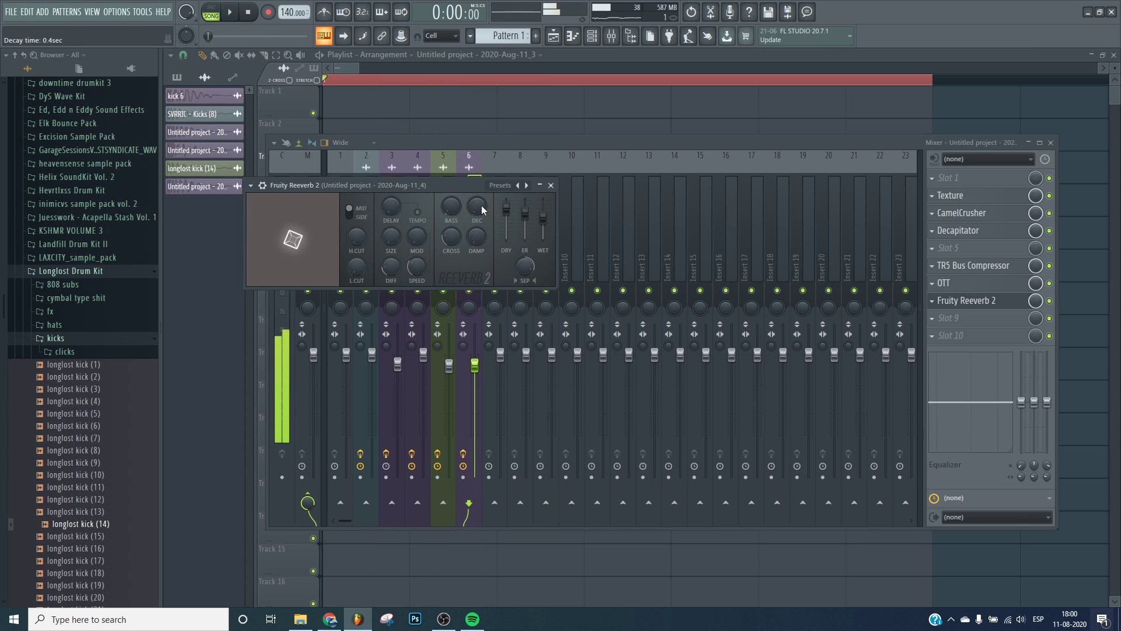
pyautogui.moveTo(385, 270); pyautogui.dragTo(385, 290)
pyautogui.press('space')
pyautogui.press('space')
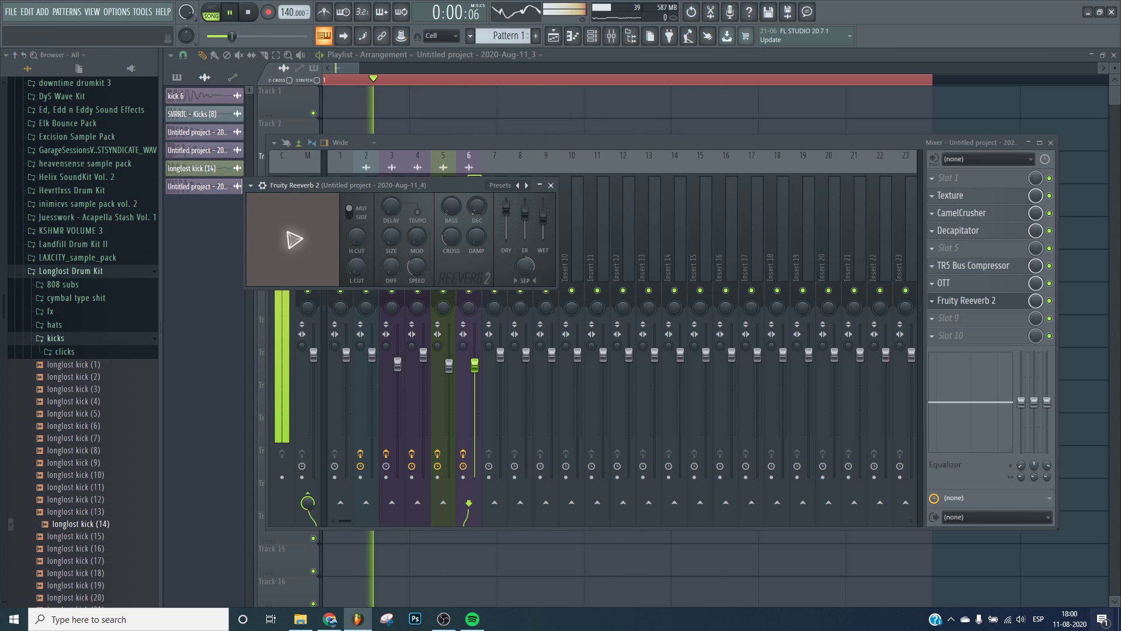
pyautogui.press('space')
pyautogui.press('space')
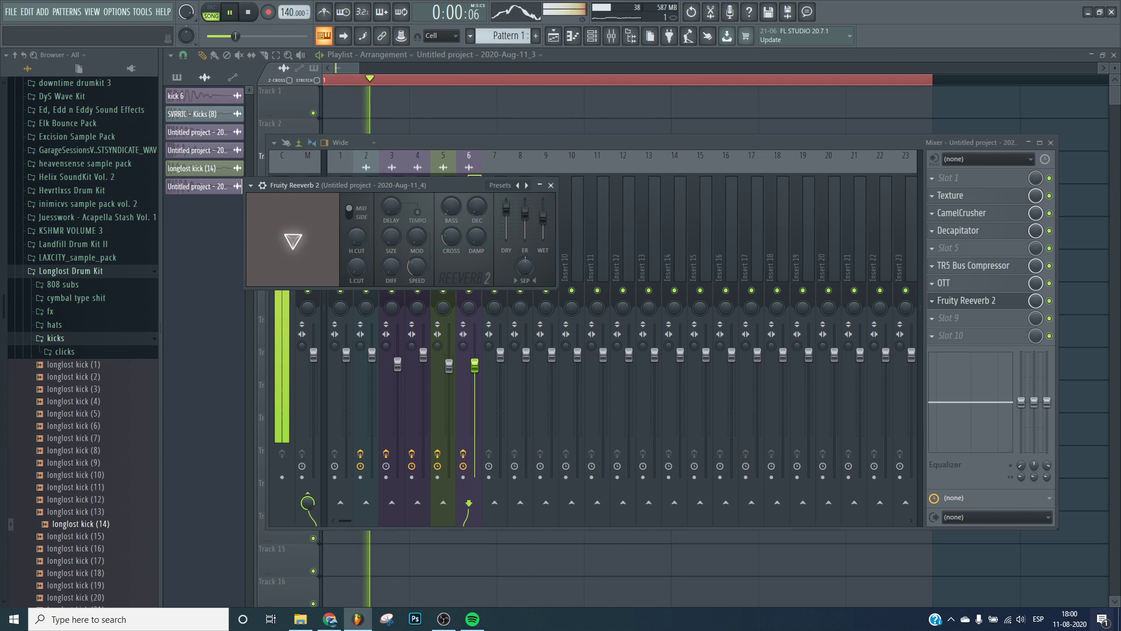
pyautogui.press('space')
pyautogui.press('space')
pyautogui.press('space')
pyautogui.press('space')
pyautogui.press('space')
pyautogui.press('space')
pyautogui.press('space')
pyautogui.press('space')
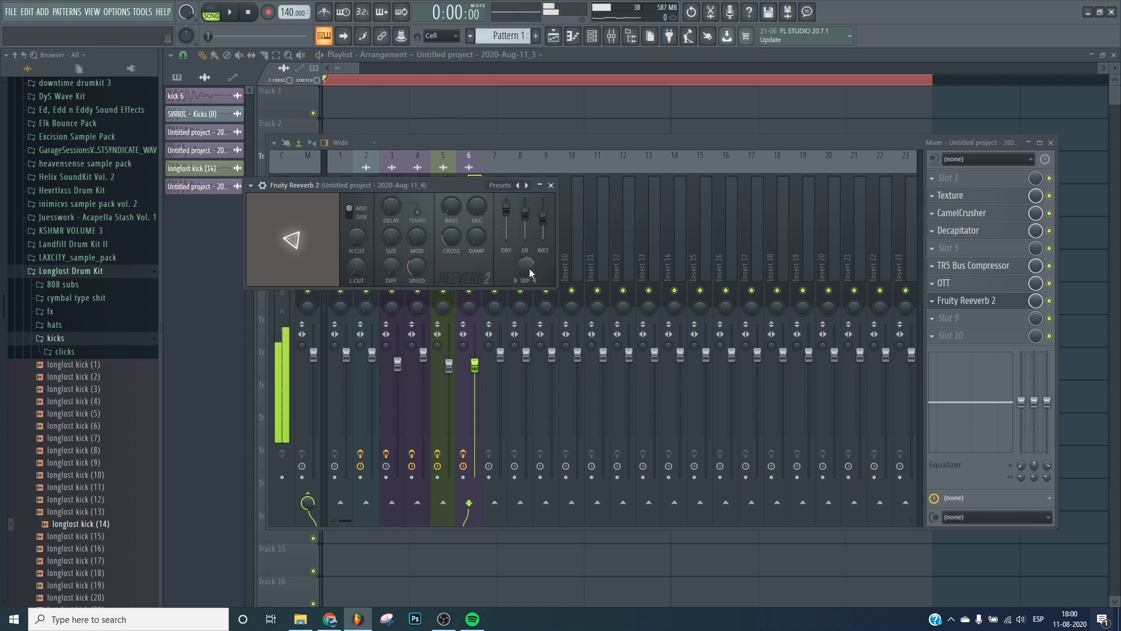
pyautogui.click(551, 185)
# Move Fruity Reeverb 2 up between CamelCrusher and Decapitator in insert 6's chain.
pyautogui.moveTo(917, 300); pyautogui.dragTo(978, 232)
pyautogui.press('space')
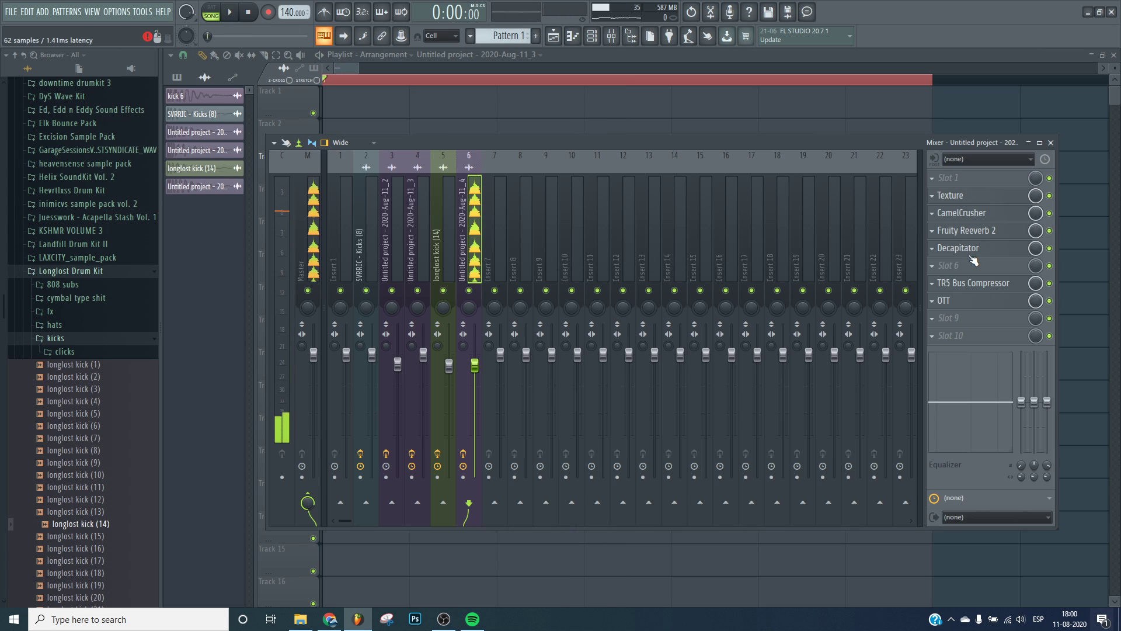
# Load Ozone Imager into insert 6's empty sixth slot.
pyautogui.click(960, 272)
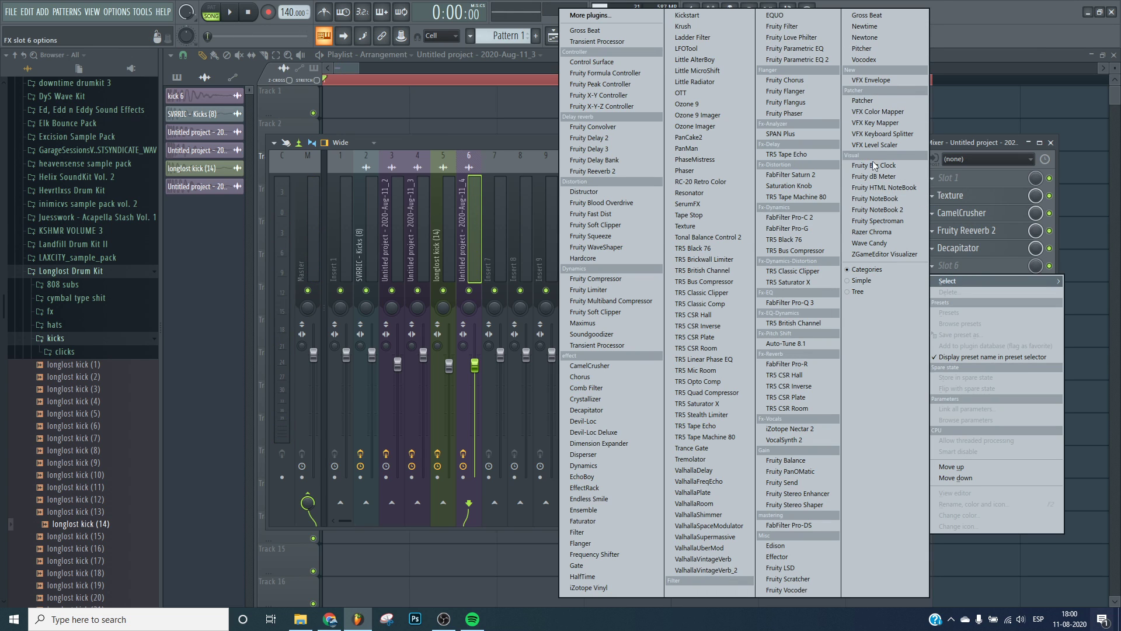
pyautogui.click(974, 268)
pyautogui.click(974, 272)
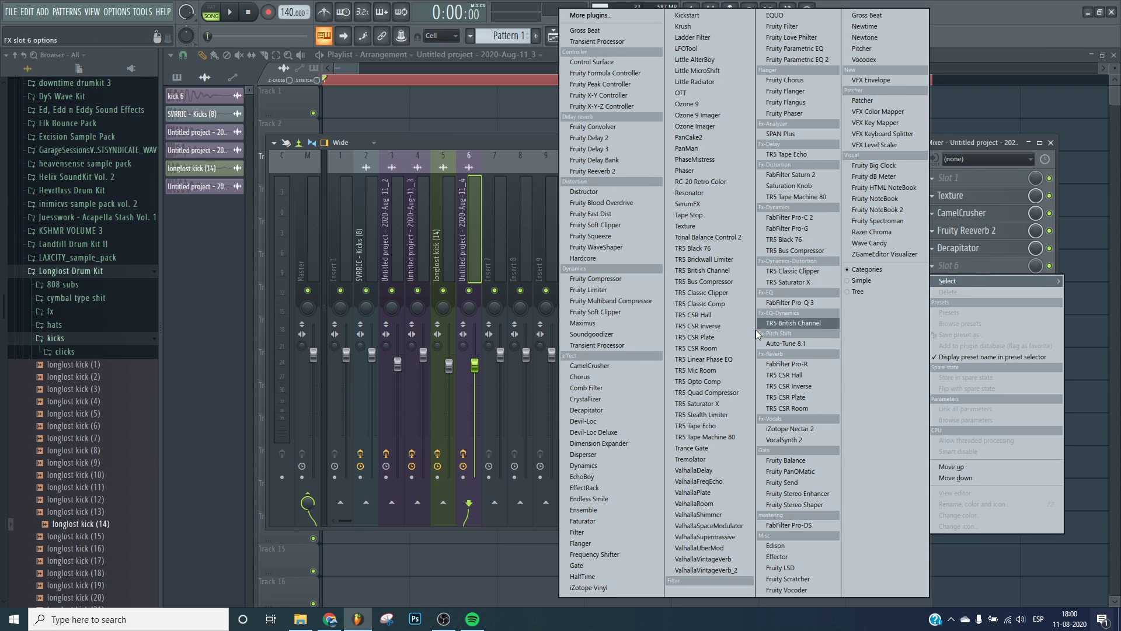
pyautogui.click(695, 126)
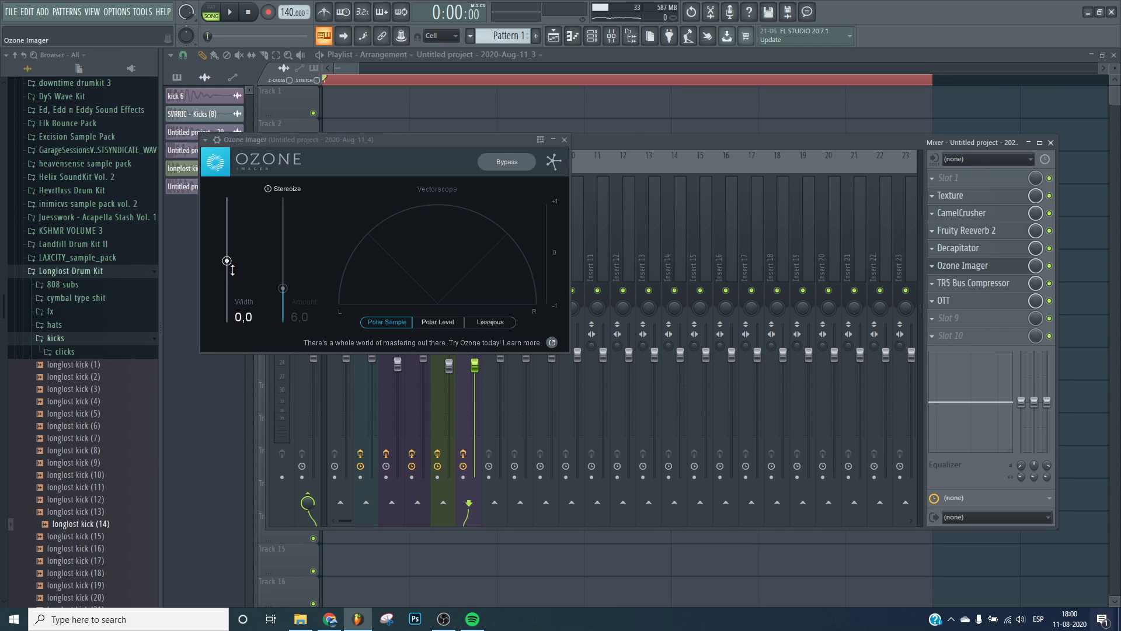
# Set Ozone Imager's width to -29.2, enable Stereoize, and play the kick.
pyautogui.moveTo(226, 260)
pyautogui.mouseDown()
pyautogui.moveTo(247, 201)
pyautogui.moveTo(262, 324)
pyautogui.moveTo(272, 272)
pyautogui.moveTo(228, 293)
pyautogui.moveTo(227, 279)
pyautogui.mouseUp()
pyautogui.click(270, 189)
pyautogui.press('space')
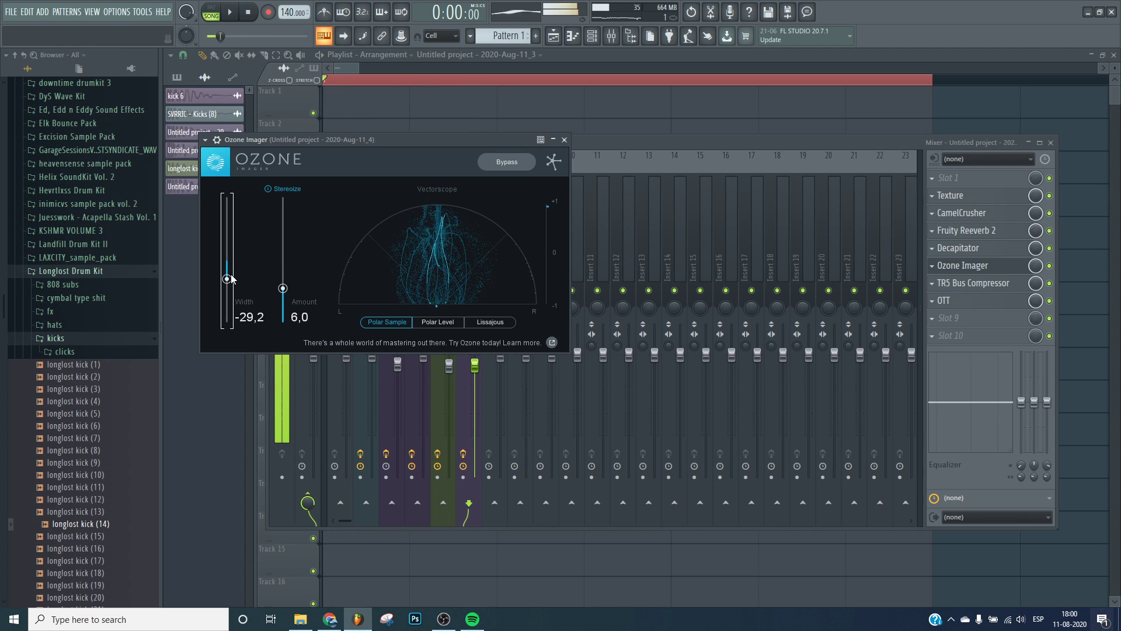
# Move Ozone Imager down below OTT in the chain and audition the kick.
pyautogui.click(991, 268)
pyautogui.scroll(-3, 991, 269)
pyautogui.press('space')
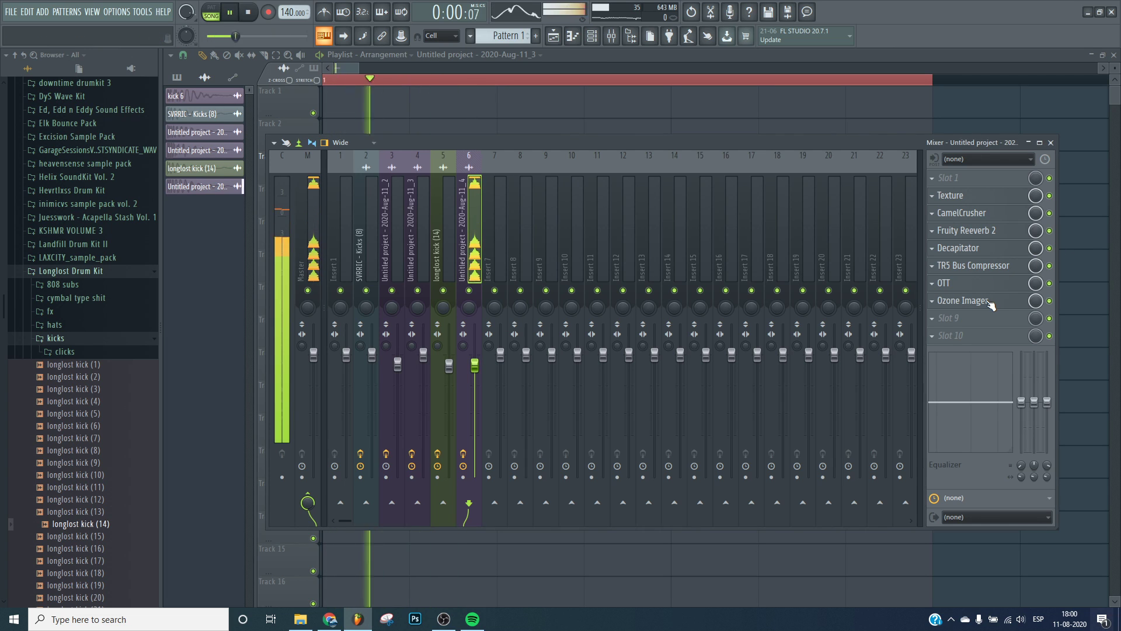
pyautogui.press('space')
# Load Fruity Parametric EQ 2 into the next free slot and raise its high shelf band.
pyautogui.click(977, 302)
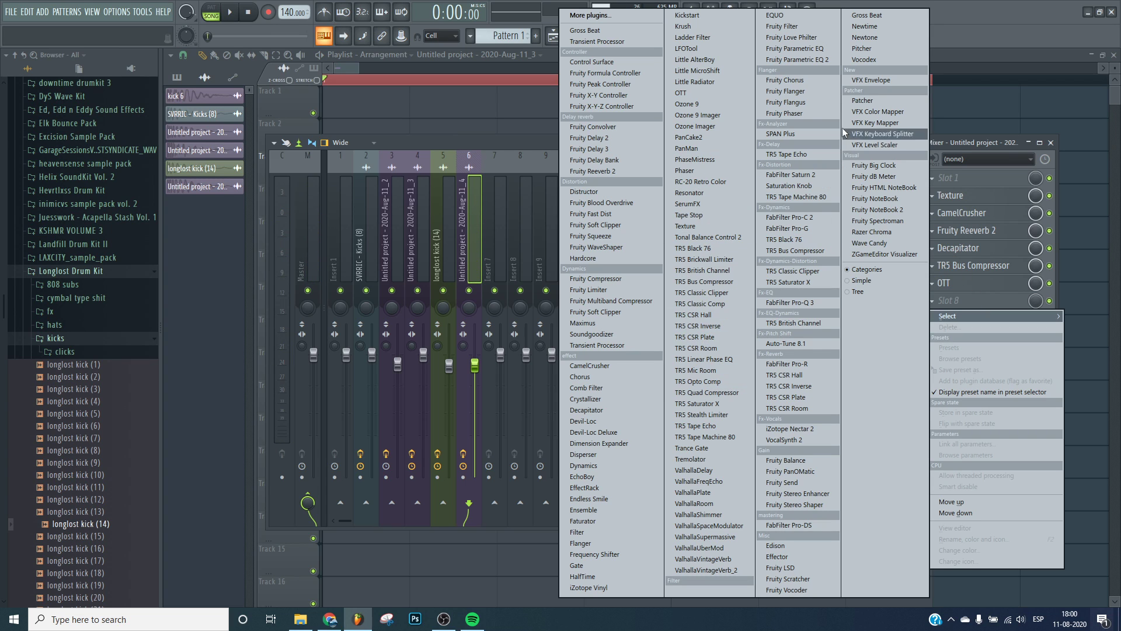
pyautogui.click(819, 60)
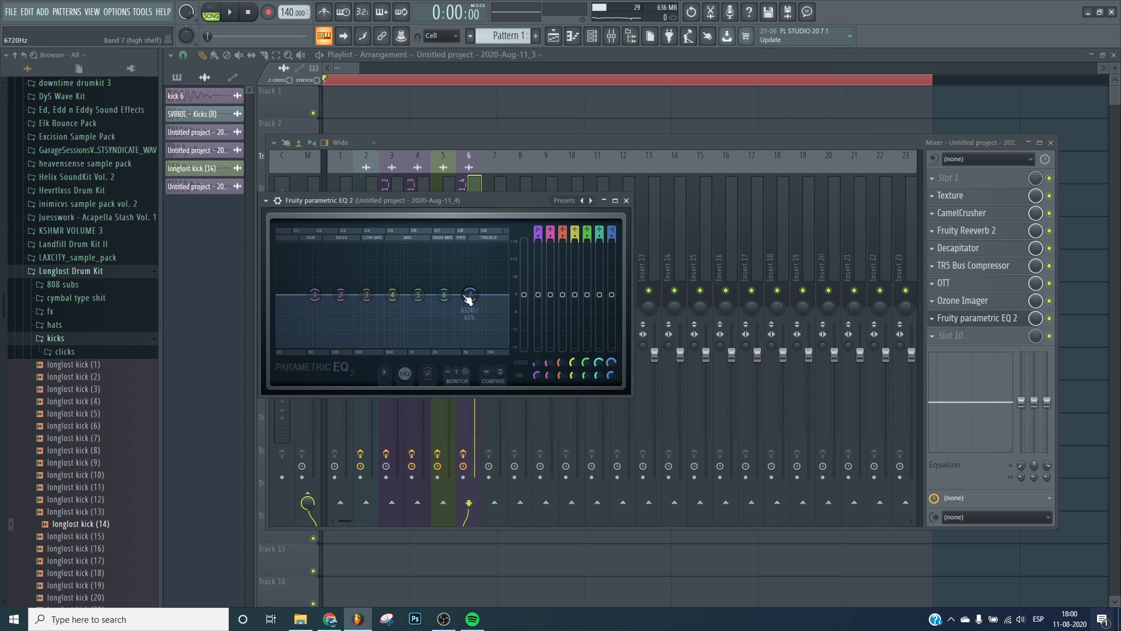
pyautogui.press('space')
pyautogui.moveTo(469, 295); pyautogui.dragTo(475, 283)
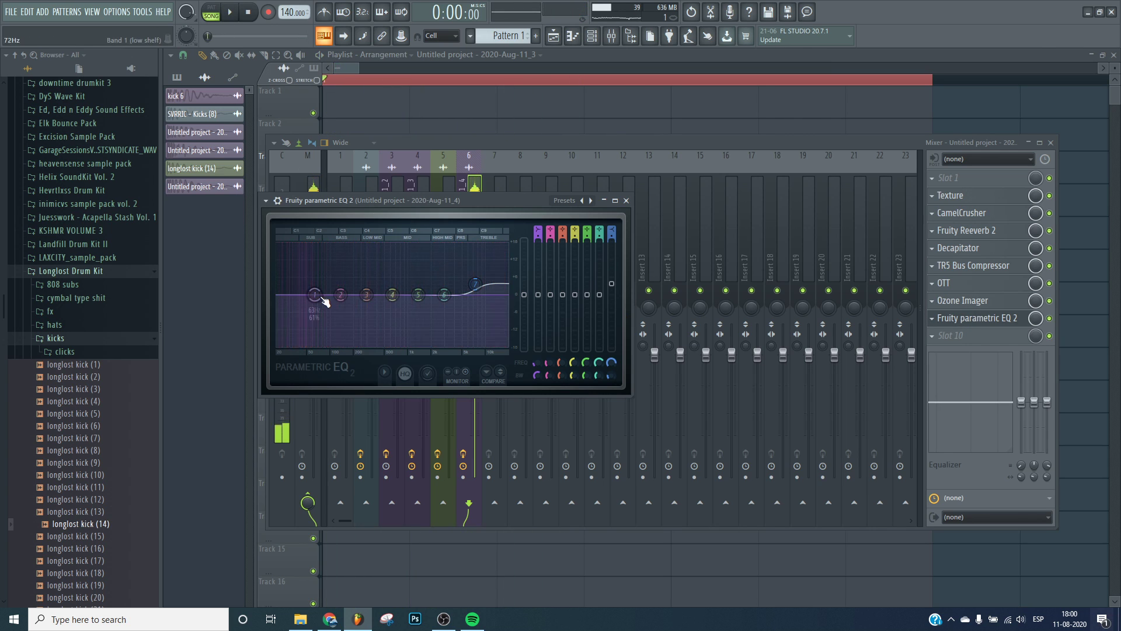
# Lower the EQ's low shelf and cut band 3 to about -3.3 dB at 412 Hz.
pyautogui.moveTo(322, 298)
pyautogui.mouseDown()
pyautogui.moveTo(367, 300)
pyautogui.moveTo(307, 314)
pyautogui.mouseUp()
pyautogui.press('space')
pyautogui.moveTo(380, 295); pyautogui.dragTo(373, 305)
pyautogui.press('space')
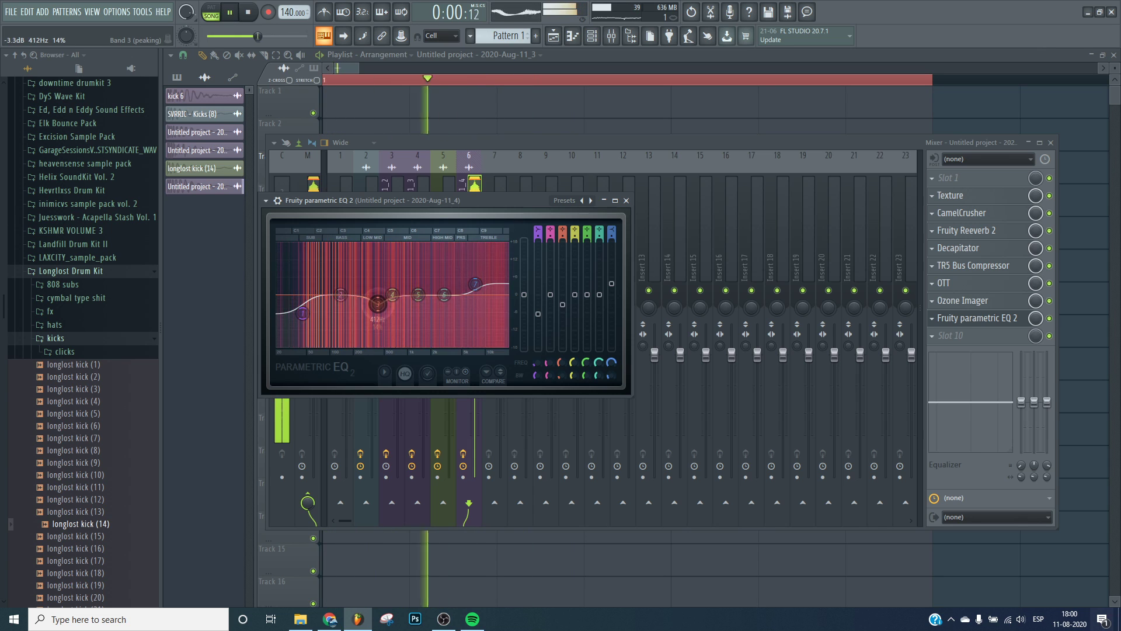
# Reshape the EQ's mid bands, setting band 2 to about +1.4 dB at 133 Hz, while auditioning the kick.
pyautogui.moveTo(403, 286); pyautogui.dragTo(400, 290)
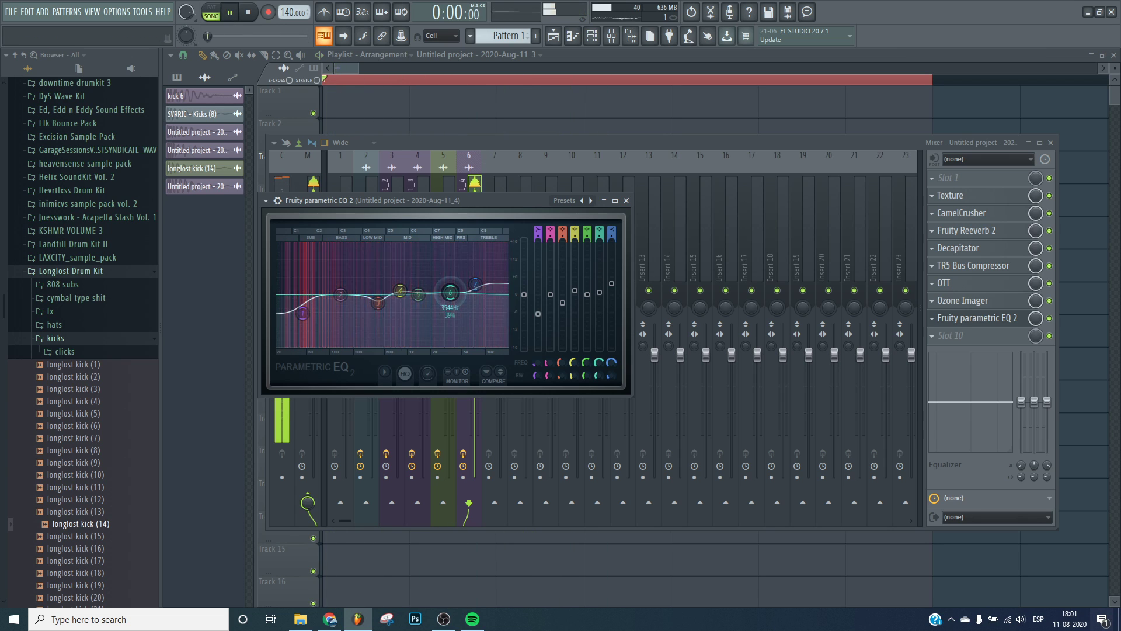
pyautogui.moveTo(341, 277); pyautogui.dragTo(378, 287)
pyautogui.press('space')
pyautogui.press('space')
pyautogui.scroll(3, 377, 295)
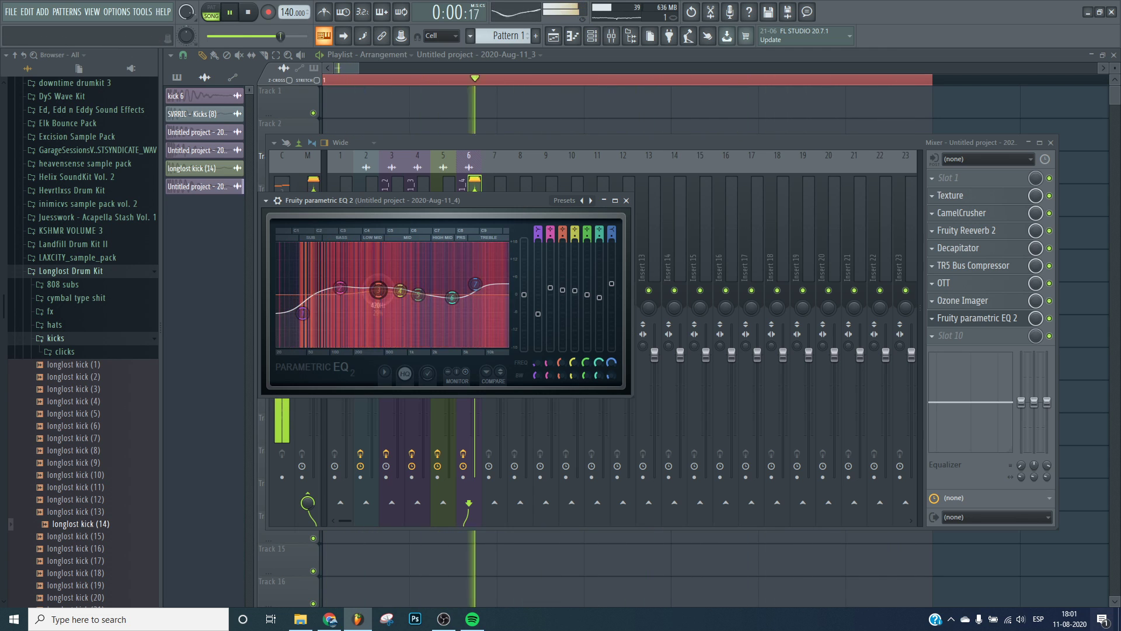
pyautogui.press('space')
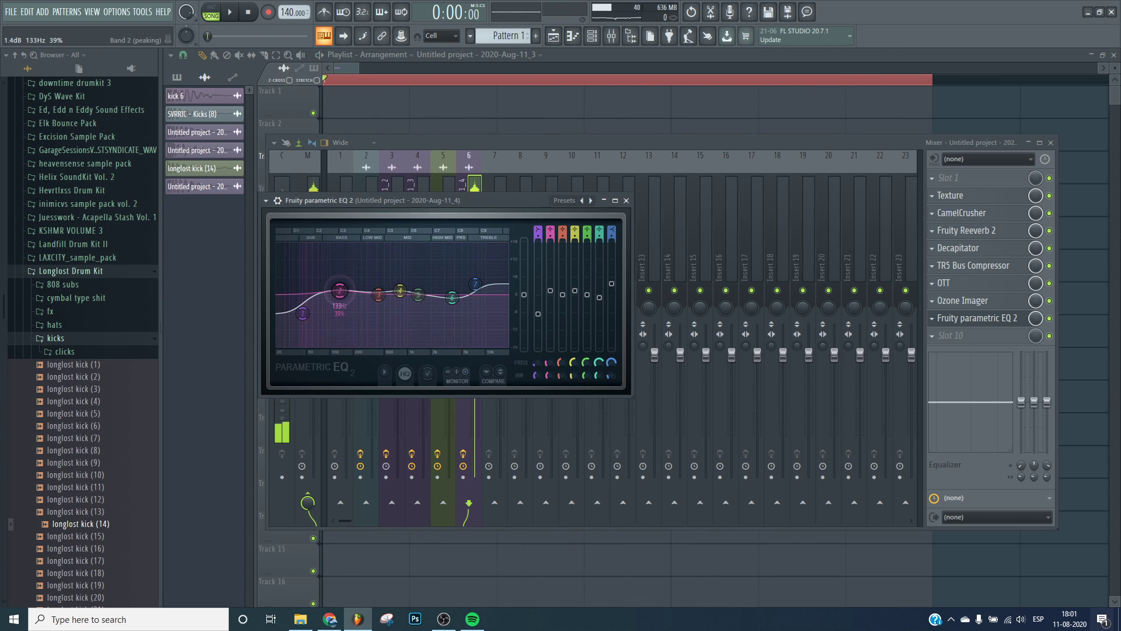
pyautogui.press('space')
# Shift the EQ's low shelf band up in frequency, audition the kick repeatedly, and close the EQ.
pyautogui.moveTo(297, 287)
pyautogui.mouseDown()
pyautogui.moveTo(320, 255)
pyautogui.moveTo(313, 288)
pyautogui.mouseUp()
pyautogui.press('space')
pyautogui.press('space')
pyautogui.press('space')
pyautogui.press('space')
pyautogui.press('space')
pyautogui.press('space')
pyautogui.press('space')
pyautogui.press('space')
pyautogui.press('space')
pyautogui.press('space')
pyautogui.press('space')
pyautogui.press('space')
pyautogui.press('Escape')
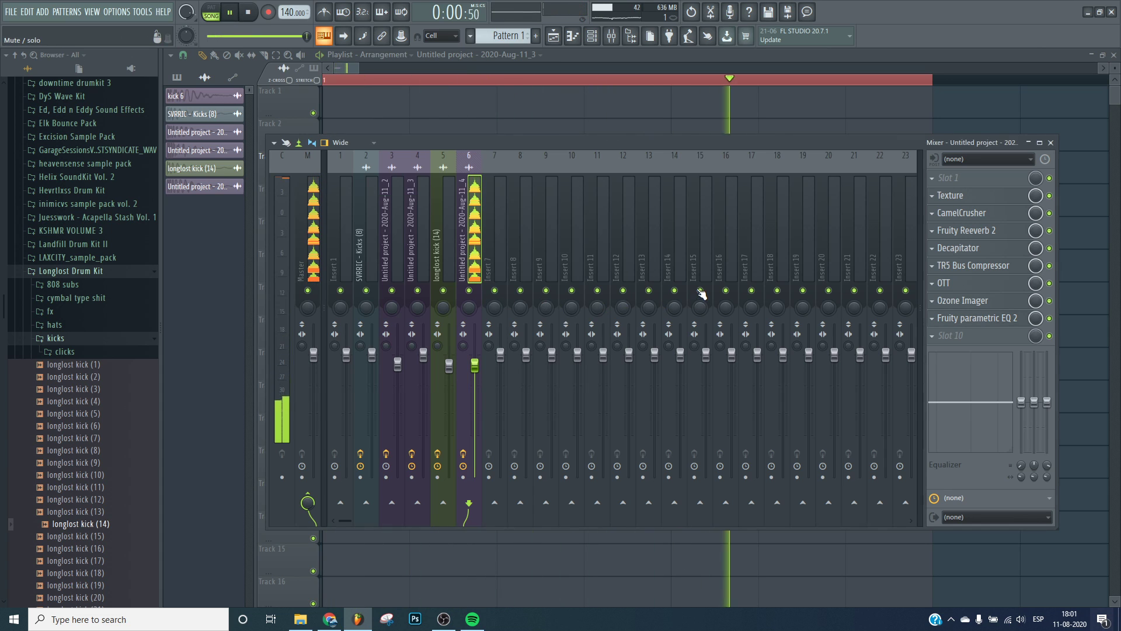
pyautogui.press('space')
pyautogui.click(976, 334)
pyautogui.press('Escape')
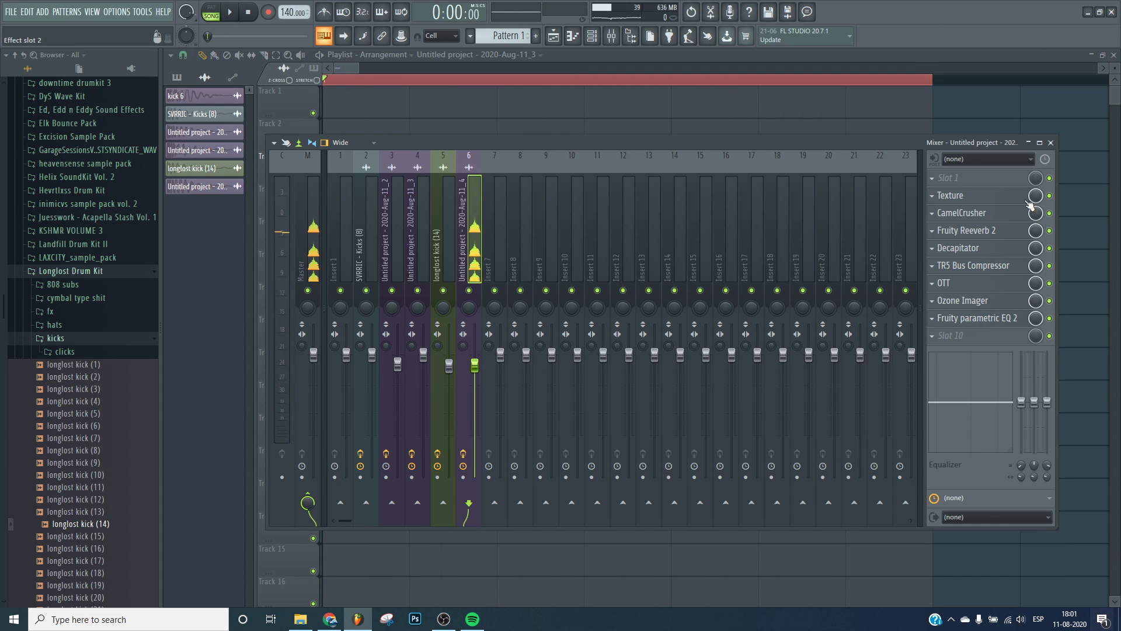
pyautogui.press('space')
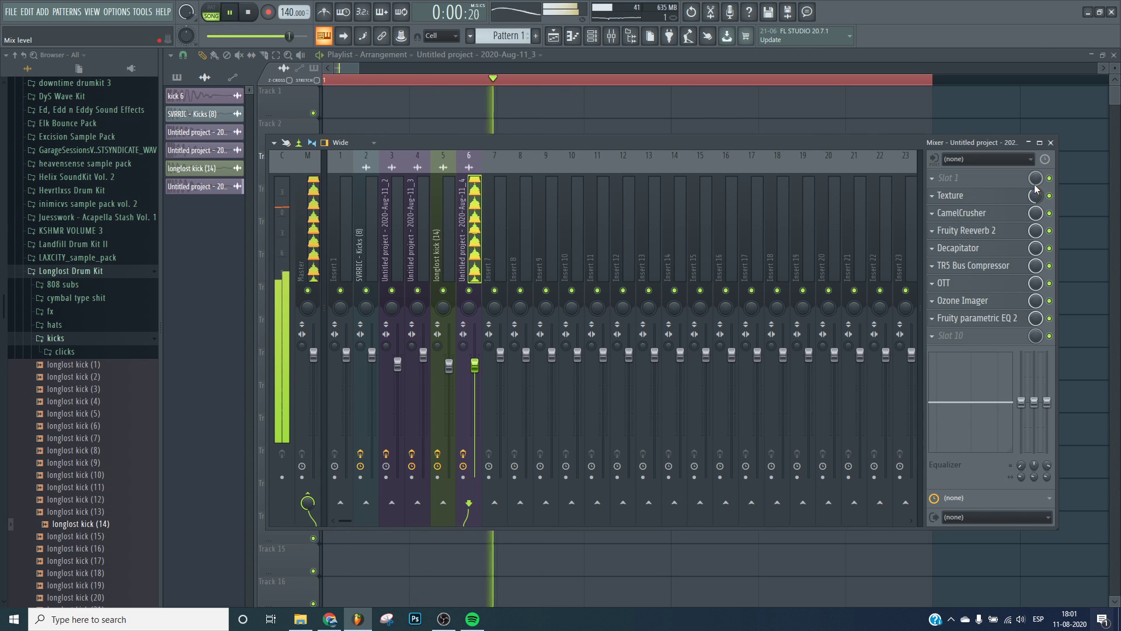
# Replace the Ozone Imager effect in the mixer chain with Ozone 9 Imager.
pyautogui.click(976, 201)
pyautogui.click(855, 138)
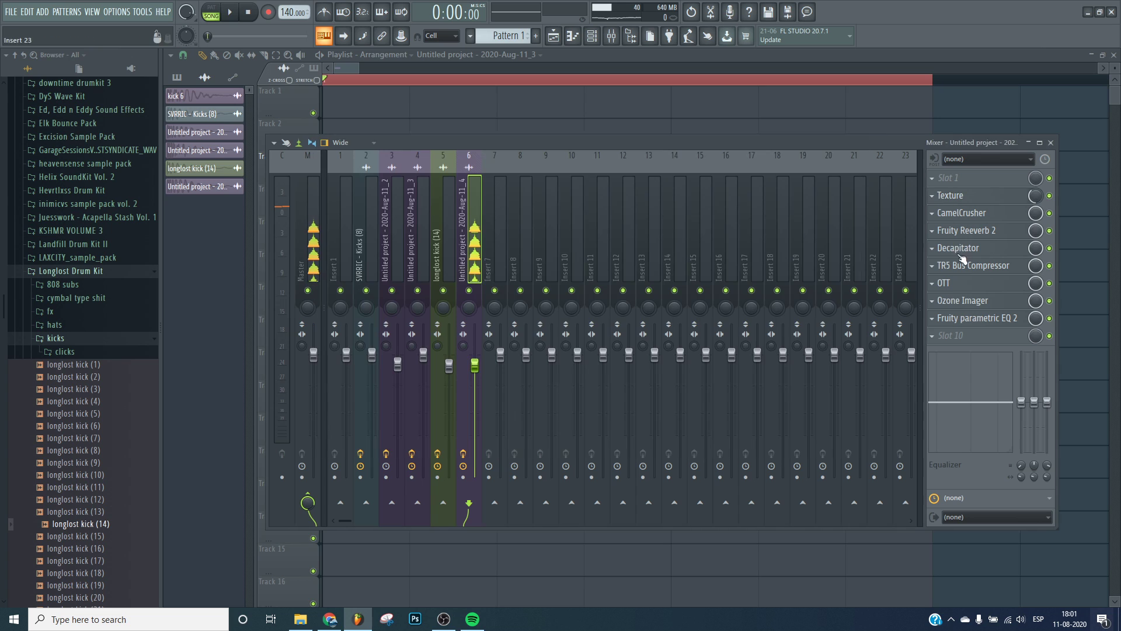
pyautogui.click(931, 300)
pyautogui.moveTo(992, 316)
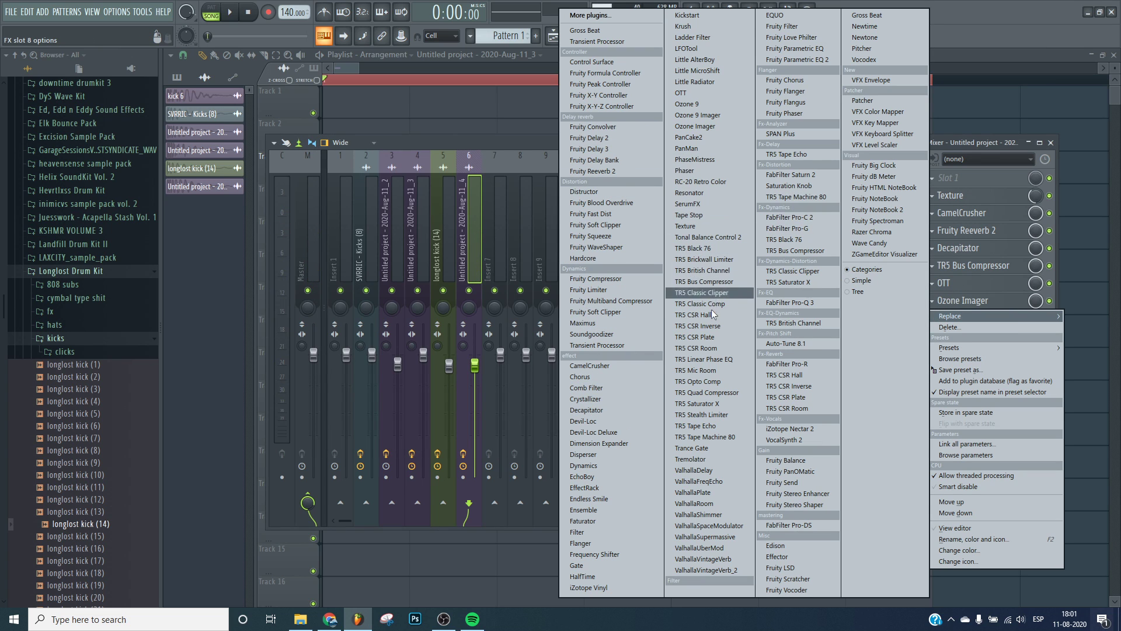
pyautogui.click(731, 116)
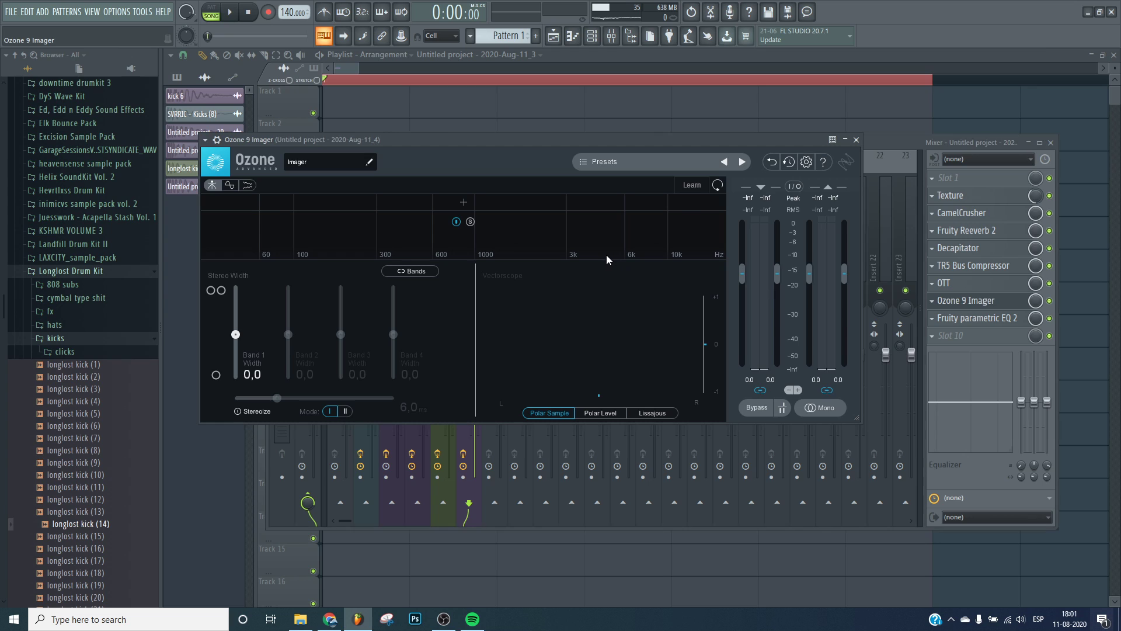
# Split the Ozone 9 Imager into bands, narrow band 1's stereo width, and close the plugin.
pyautogui.click(625, 201)
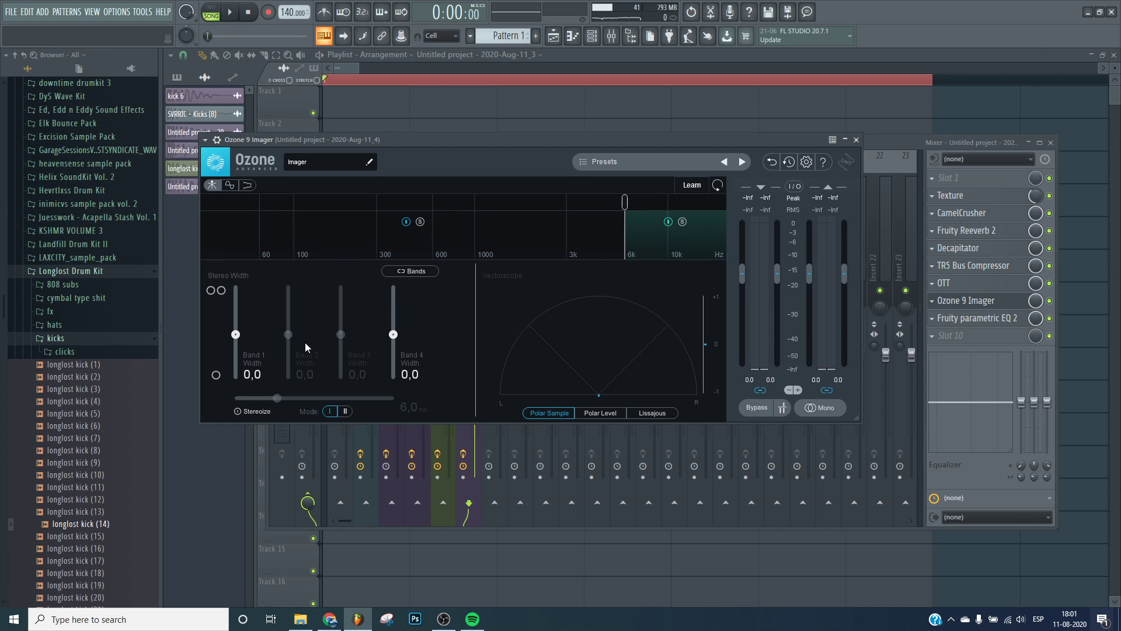
pyautogui.click(317, 202)
pyautogui.moveTo(235, 334); pyautogui.dragTo(235, 374)
pyautogui.press('Escape')
# Audition the kick and load TR5 Classic Clipper into the next free effect slot.
pyautogui.press('space')
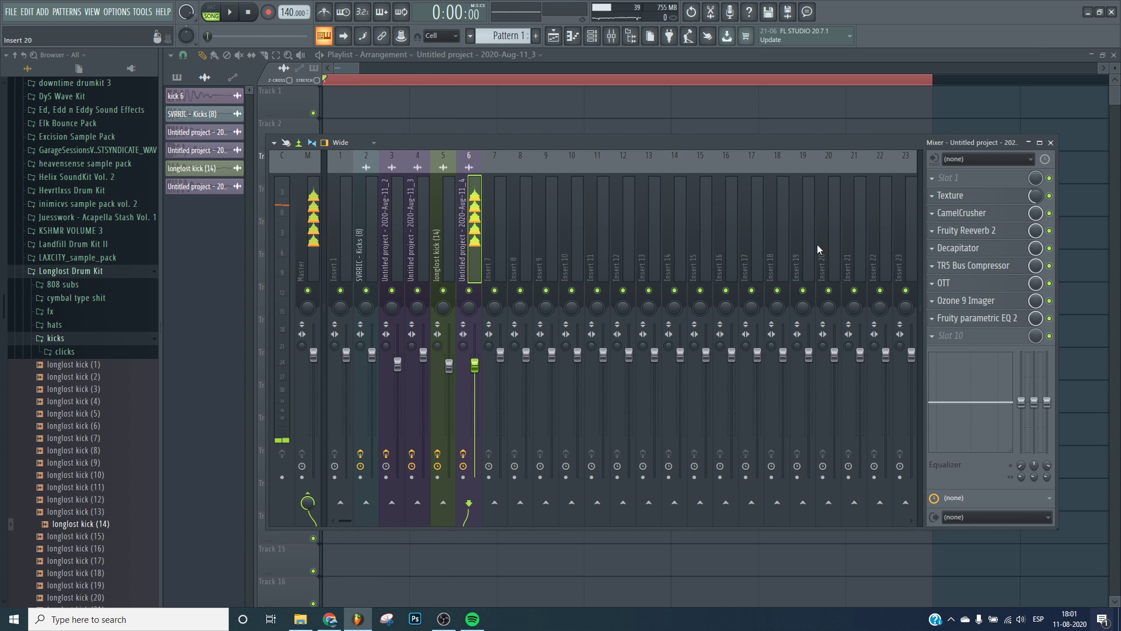
pyautogui.press('F9')
pyautogui.press('space')
pyautogui.click(626, 36)
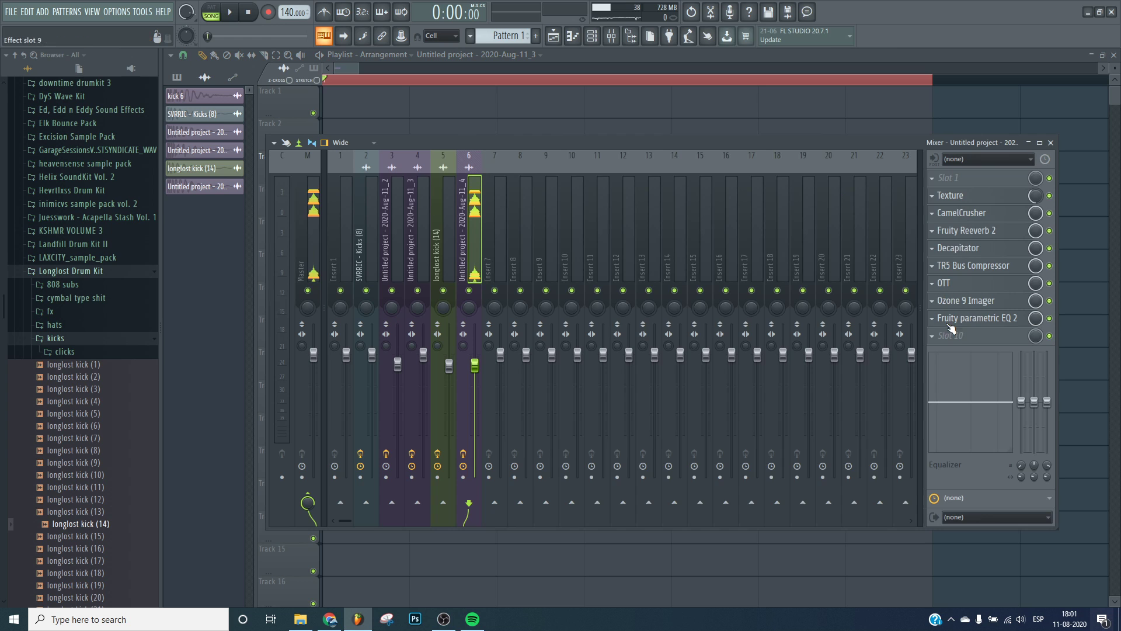
pyautogui.click(948, 330)
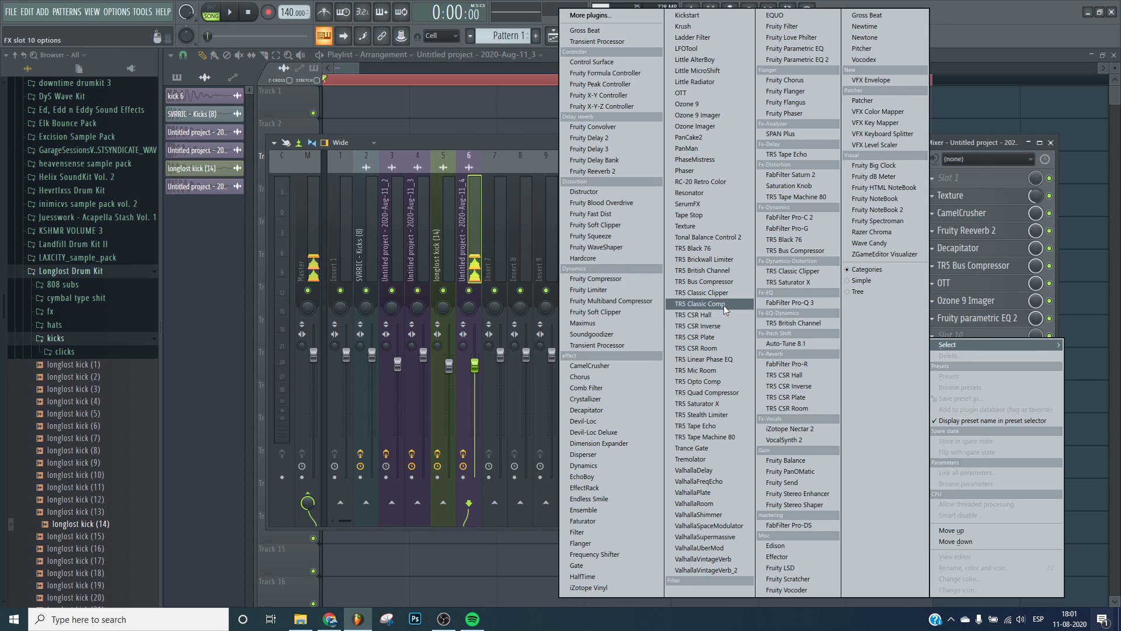
pyautogui.click(703, 293)
pyautogui.press('space')
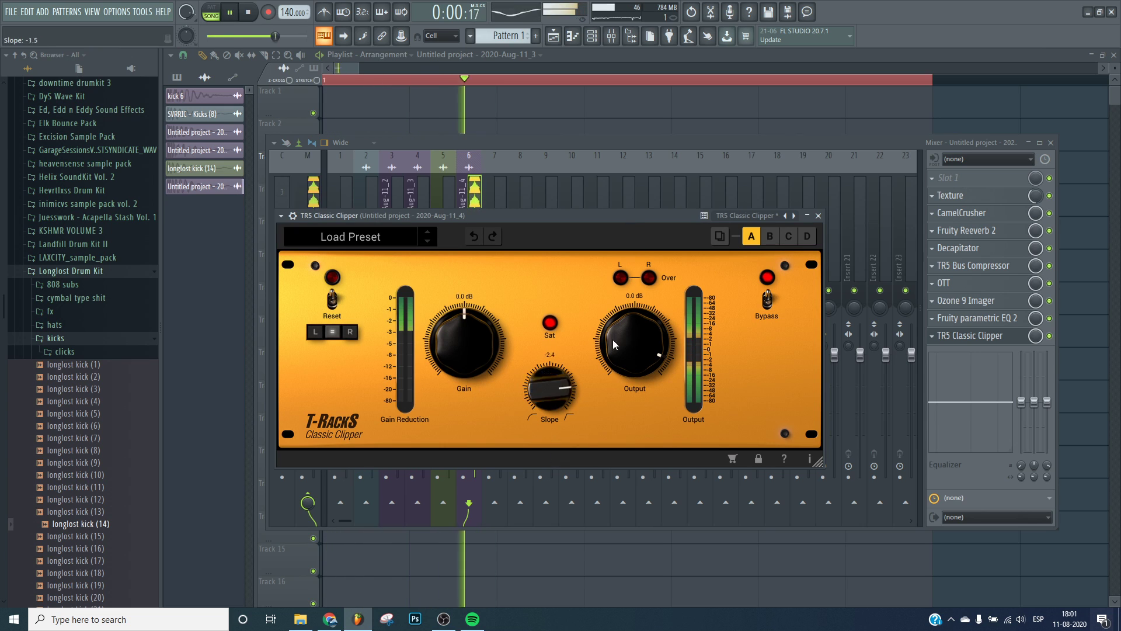
# Close the clipper and audition the processed kick through the full effect chain several times.
pyautogui.press('space')
pyautogui.click(1000, 334)
pyautogui.press('space')
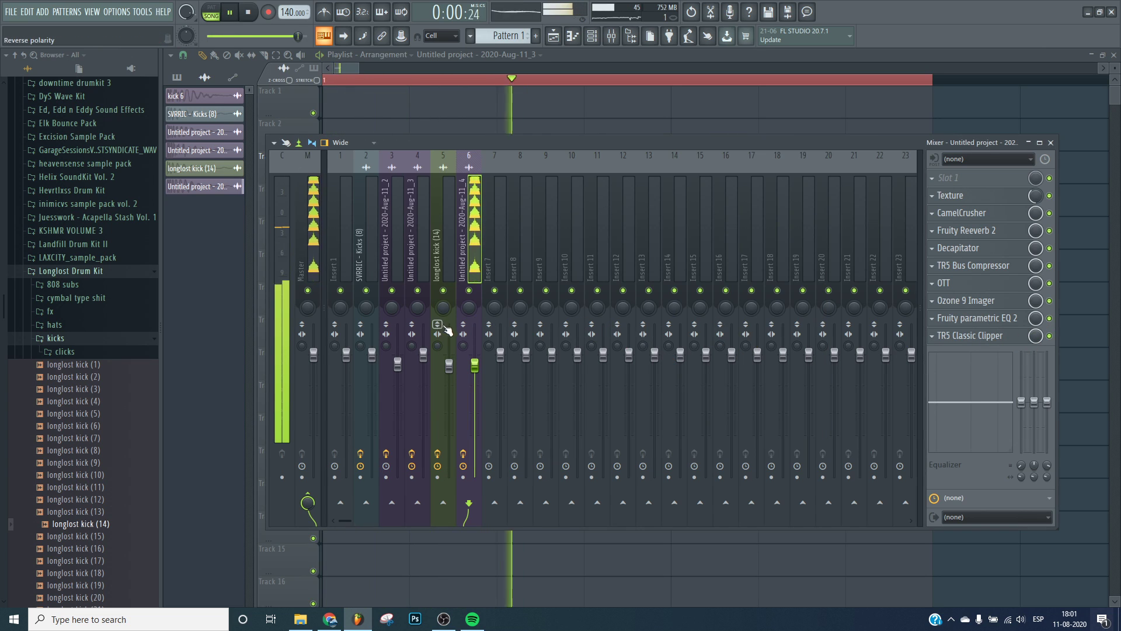
pyautogui.press('space')
pyautogui.press('space')
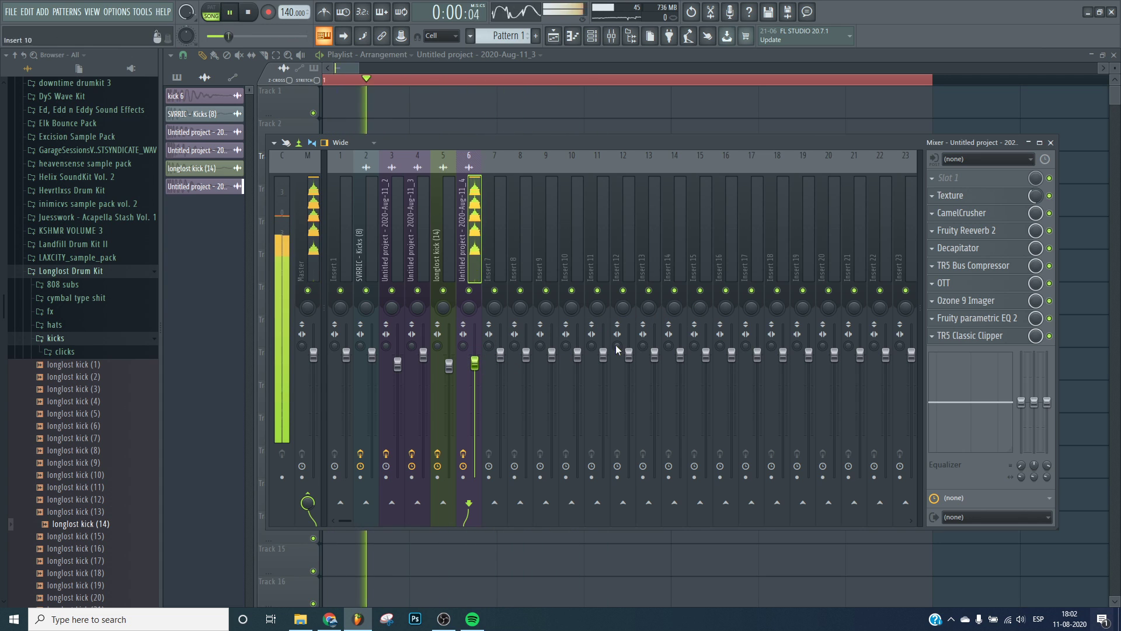
pyautogui.press('F9')
pyautogui.press('space')
pyautogui.scroll(-5, 458, 83)
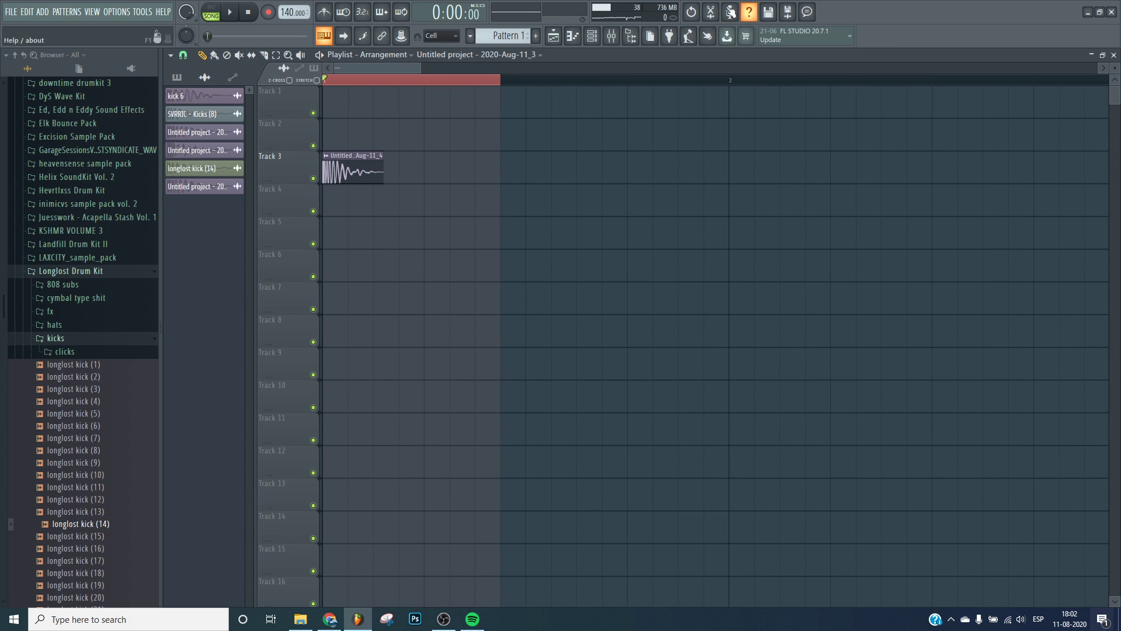
# Load Edison onto the kick's mixer insert and record the processed kick into it.
pyautogui.click(619, 44)
pyautogui.click(951, 177)
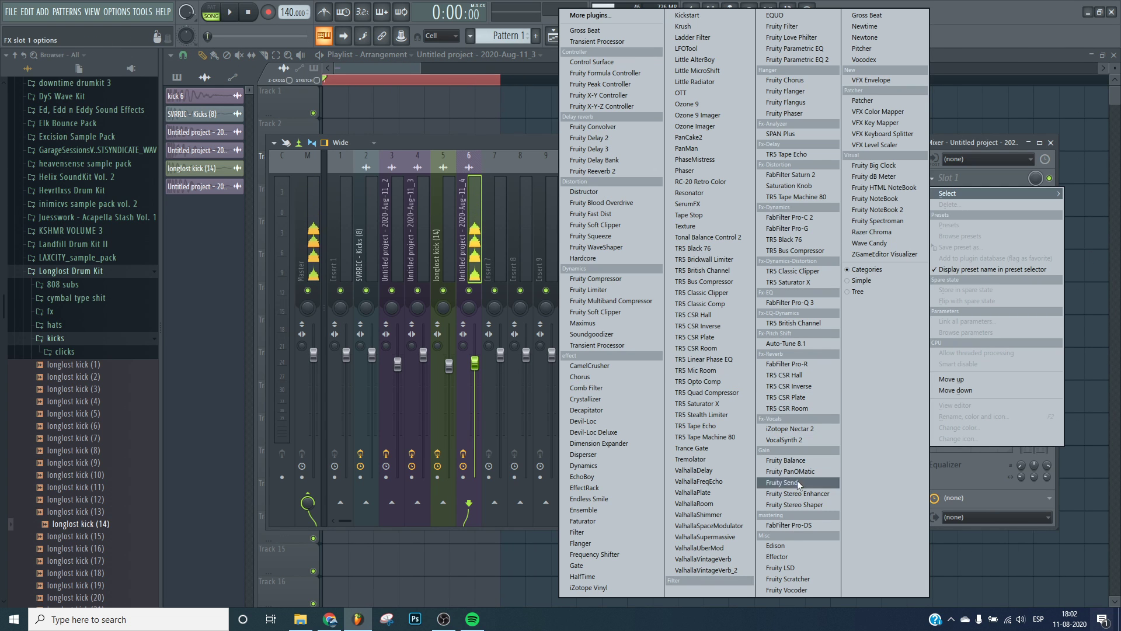
pyautogui.click(781, 548)
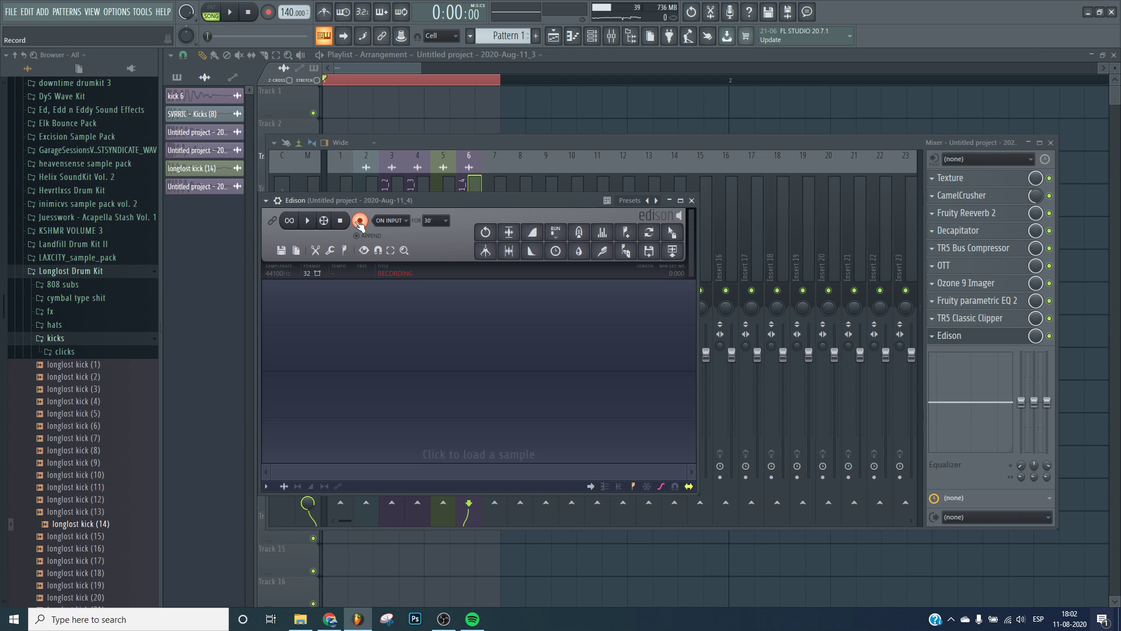
pyautogui.click(232, 12)
pyautogui.press('space')
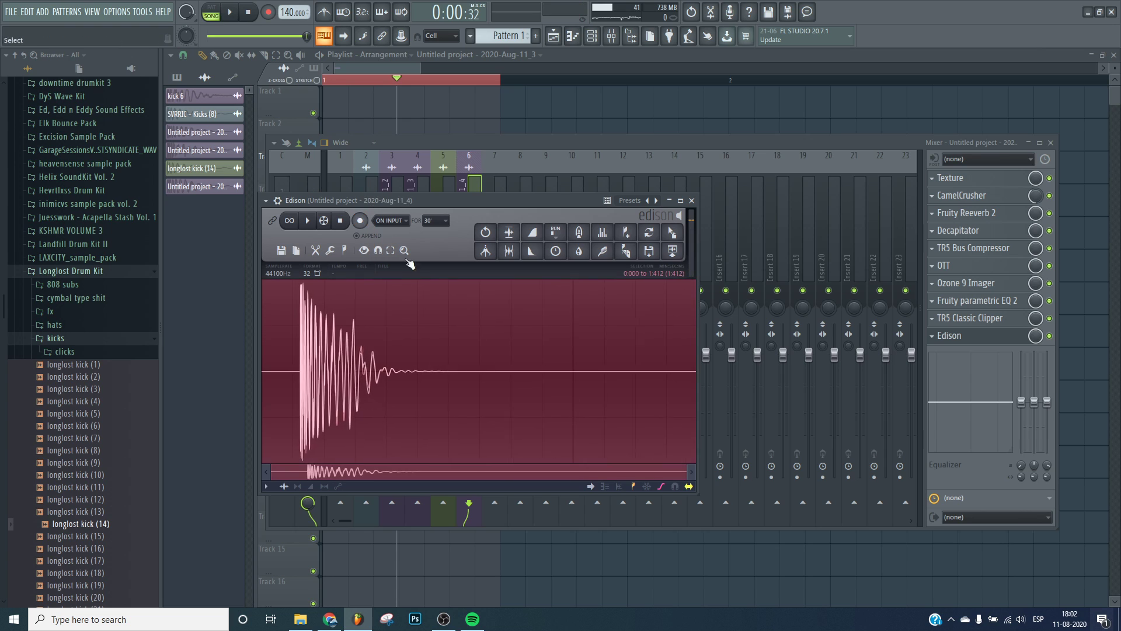
# Drag the recorded kick from Edison into the playlist on Track 6.
pyautogui.click(512, 256)
pyautogui.moveTo(672, 234); pyautogui.dragTo(341, 266)
pyautogui.rightClick(346, 171)
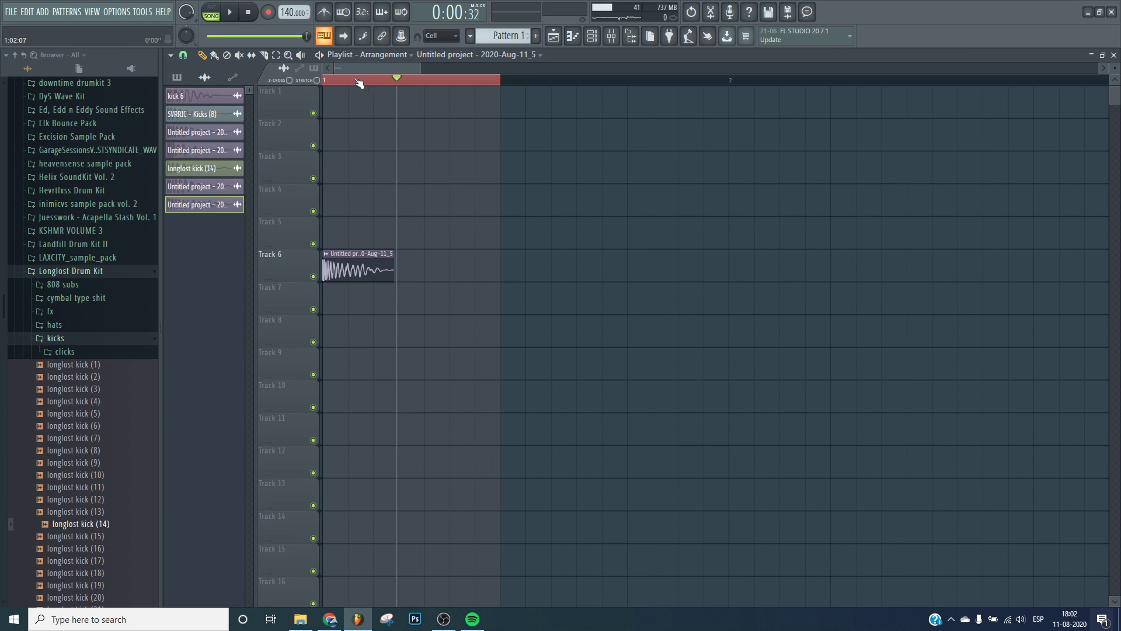
# Open the resampled clip's sample settings, enable Normalize, and adjust its fade-out knob.
pyautogui.scroll(2, 346, 69)
pyautogui.doubleClick(410, 275)
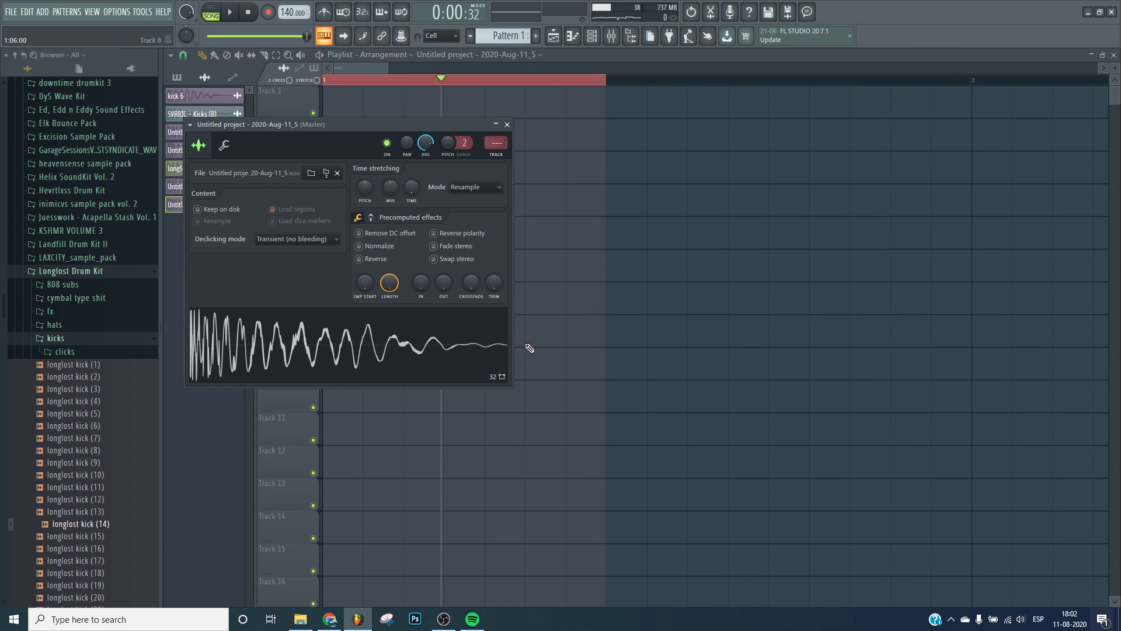
pyautogui.moveTo(452, 290); pyautogui.dragTo(396, 256)
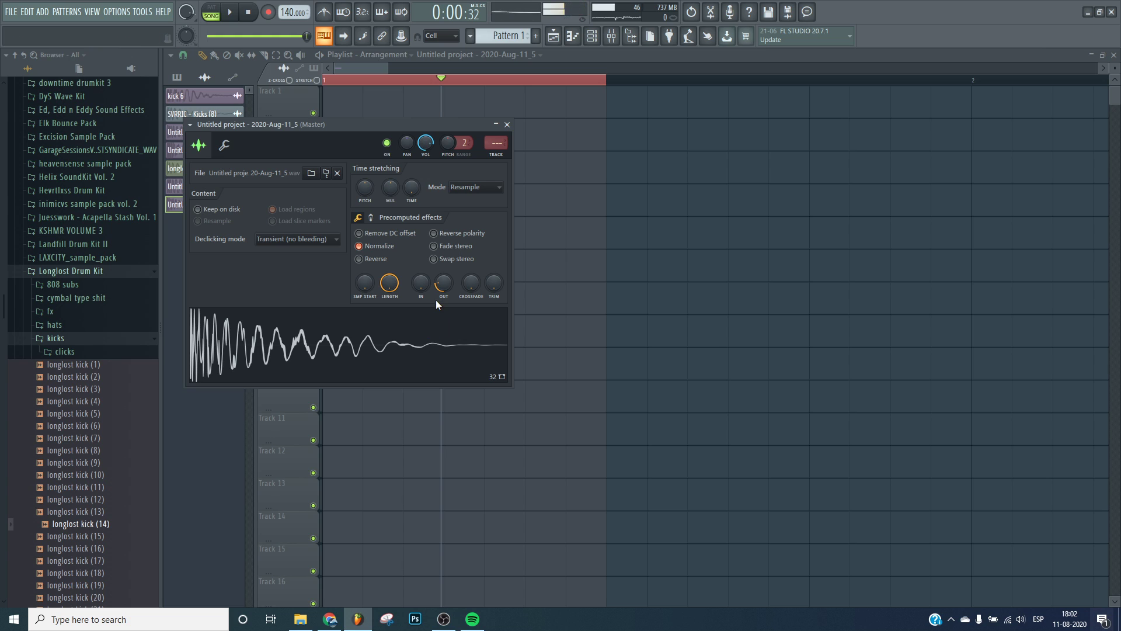
pyautogui.press('Escape')
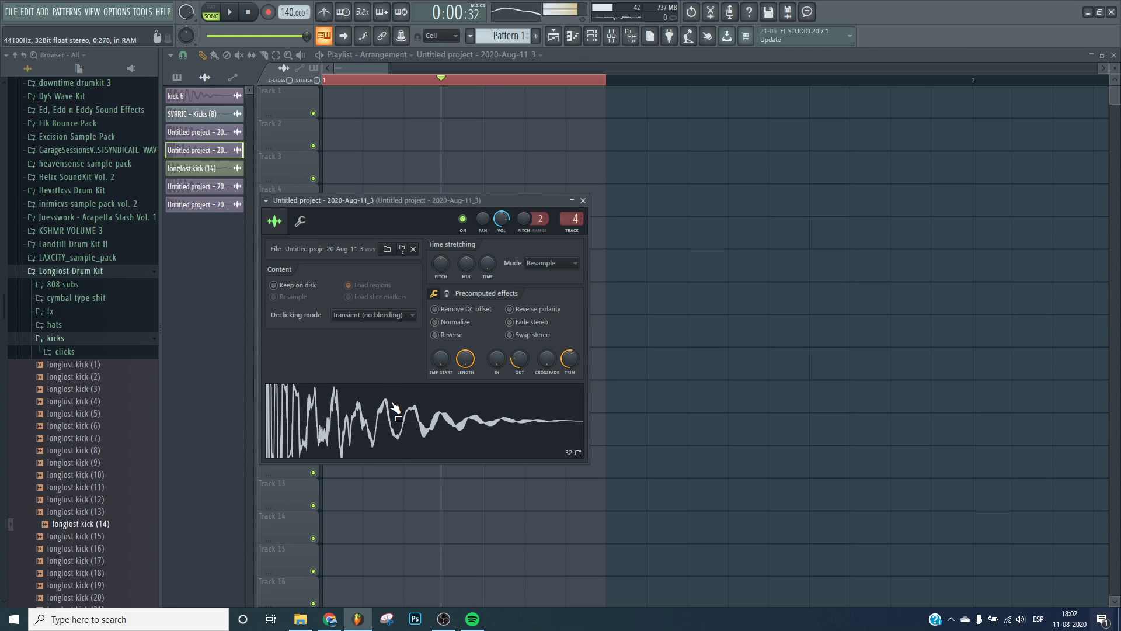
pyautogui.press('Escape')
pyautogui.click(190, 204)
pyautogui.click(221, 205)
pyautogui.press('Escape')
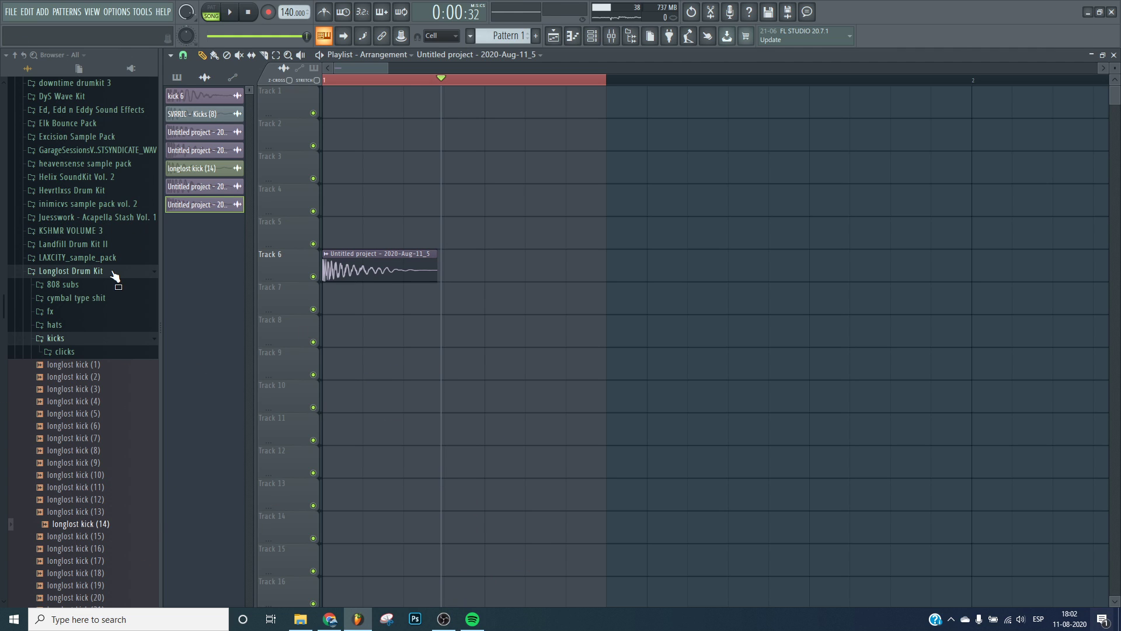
pyautogui.click(155, 270)
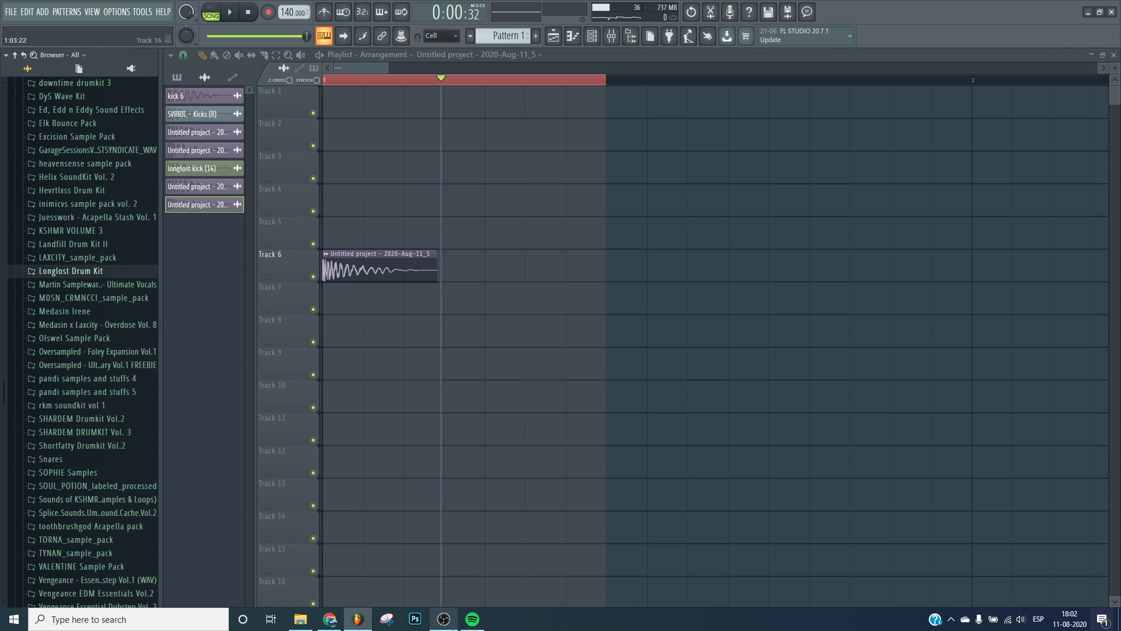
pyautogui.click(450, 621)
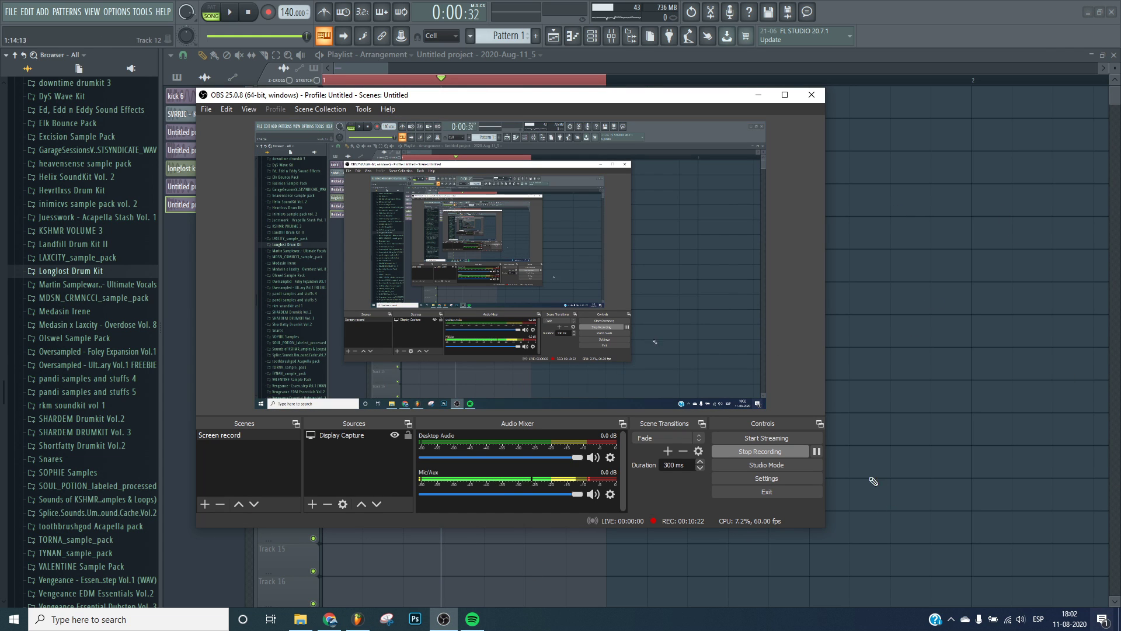